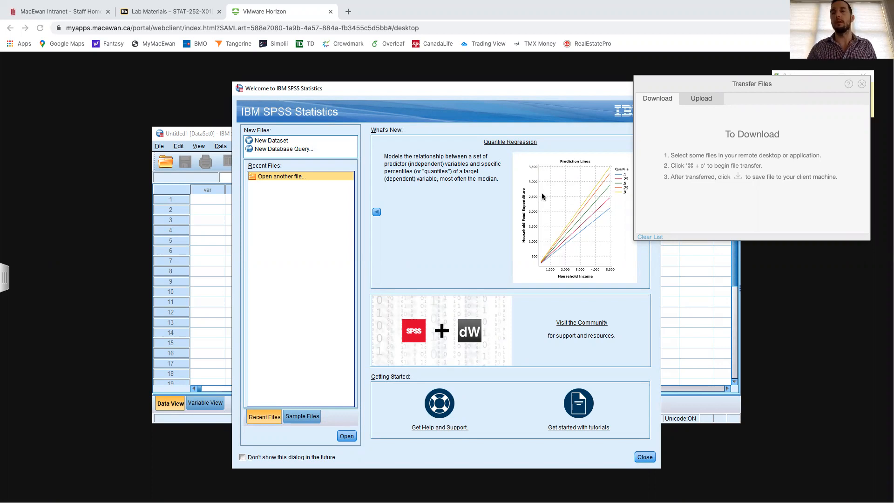
# - Switch to the S252_Lab9 Word document and correct the data set name in question 1 to sbp.sav
pyautogui.hotkey('ctrl', 'Right')
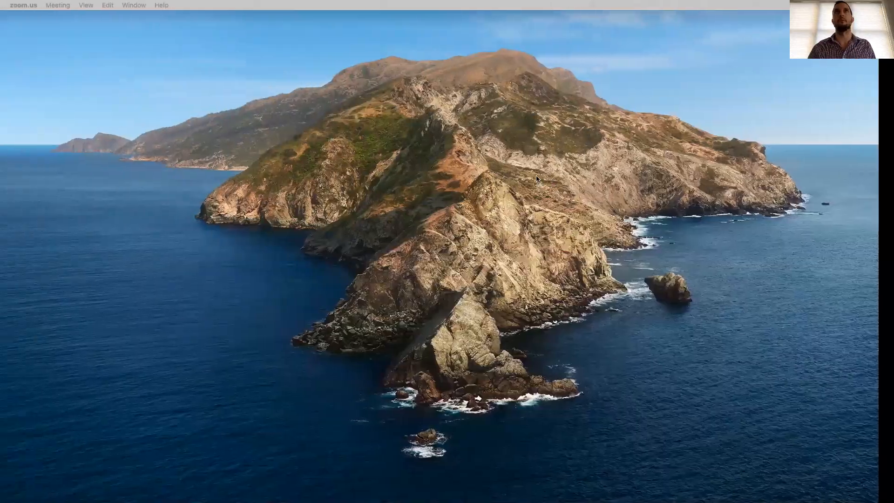
pyautogui.hotkey('ctrl', 'Left')
pyautogui.hotkey('ctrl', 'Left')
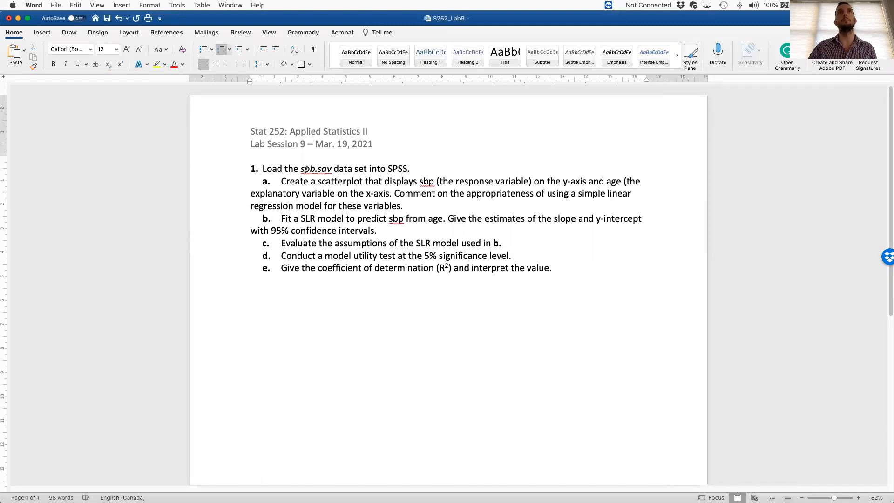
pyautogui.click(314, 168)
pyautogui.press('BackSpace')
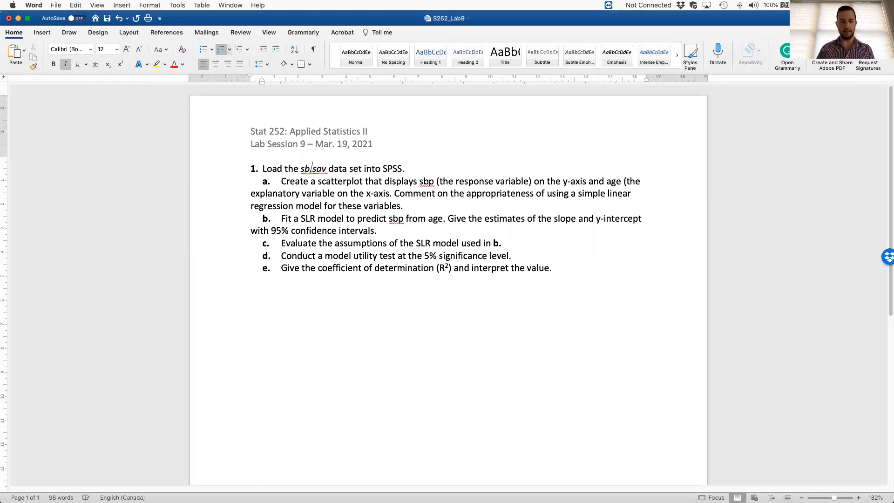
pyautogui.write('p.')
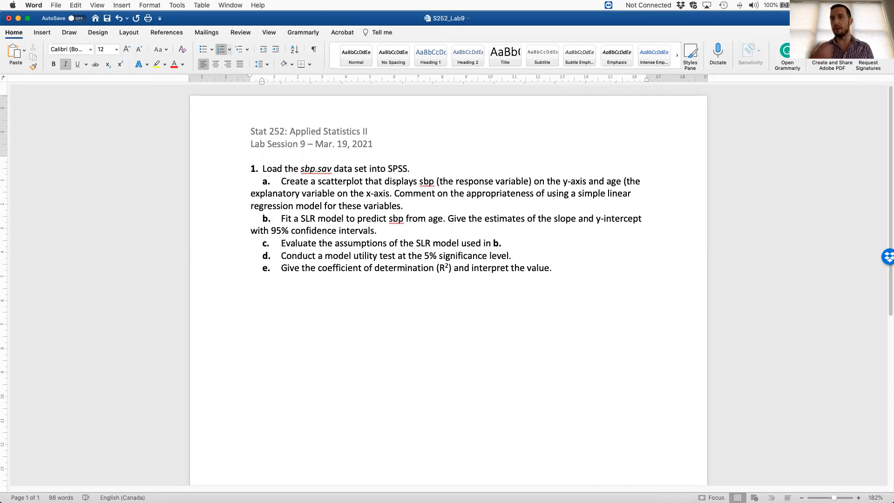
# - Add the missing closing parenthesis after "explanatory variable" in part a of the Word document
pyautogui.hotkey('ctrl', 'Right')
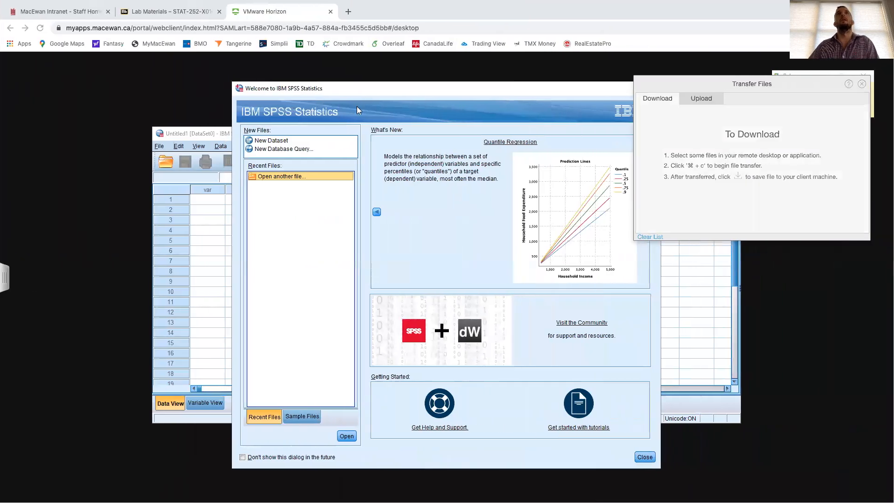
pyautogui.hotkey('ctrl', 'Left')
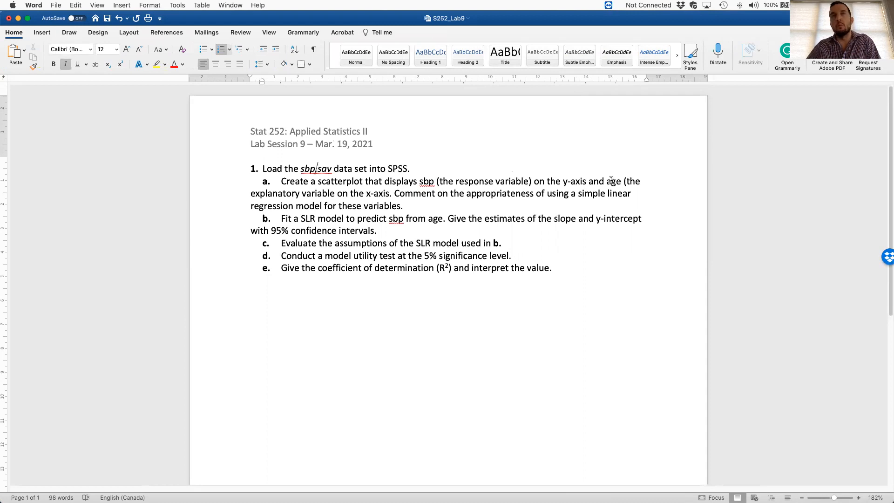
pyautogui.click(335, 194)
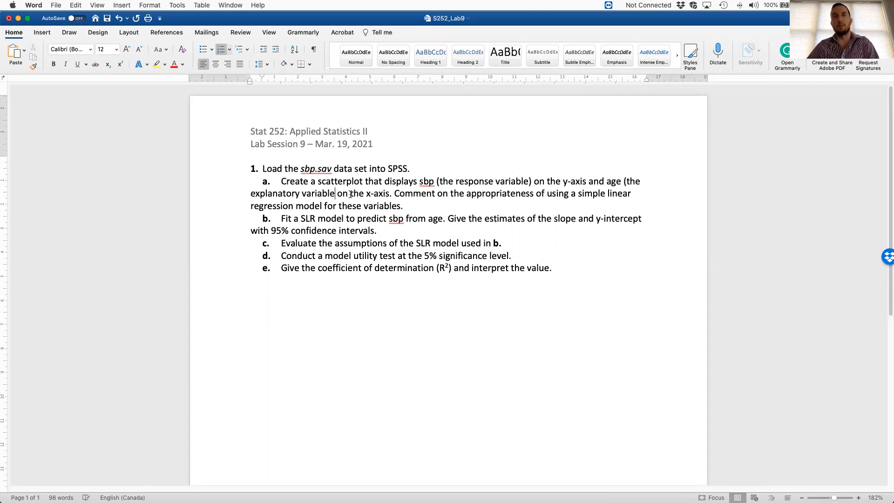
pyautogui.write(')')
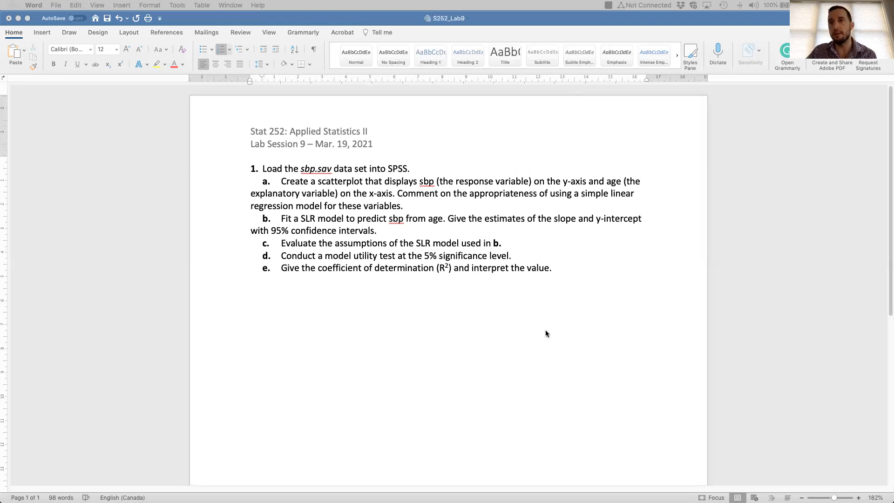
# - Switch to the VMware Horizon session in Chrome and upload sbp.sav to the remote desktop, then close the file transfer window
pyautogui.scroll(-1, 543, 331)
pyautogui.scroll(-3, 538, 327)
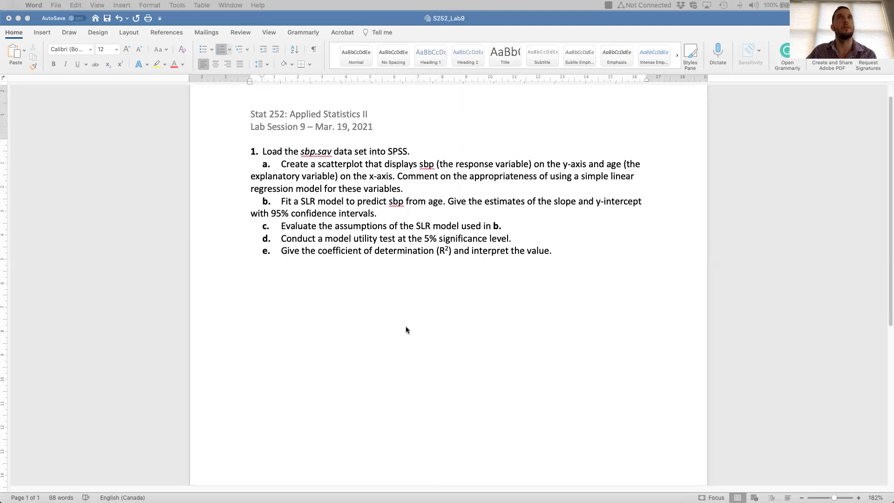
pyautogui.hotkey('ctrl', 'Right')
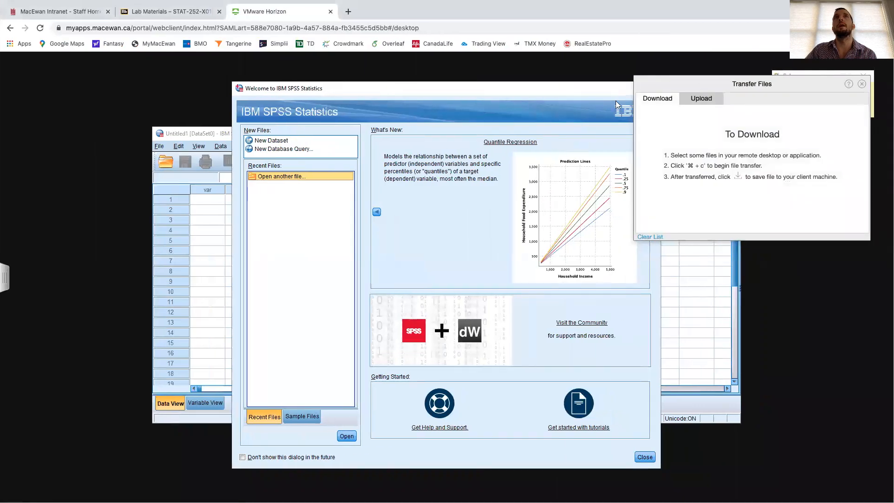
pyautogui.click(702, 99)
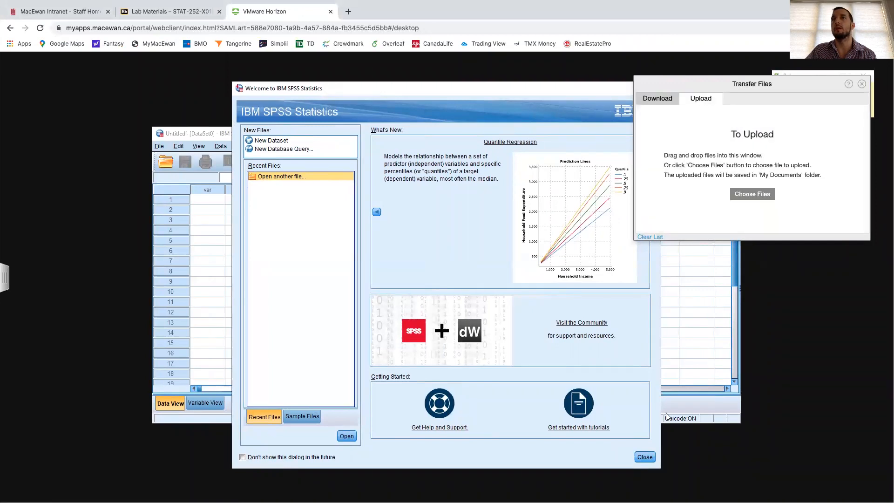
pyautogui.click(752, 194)
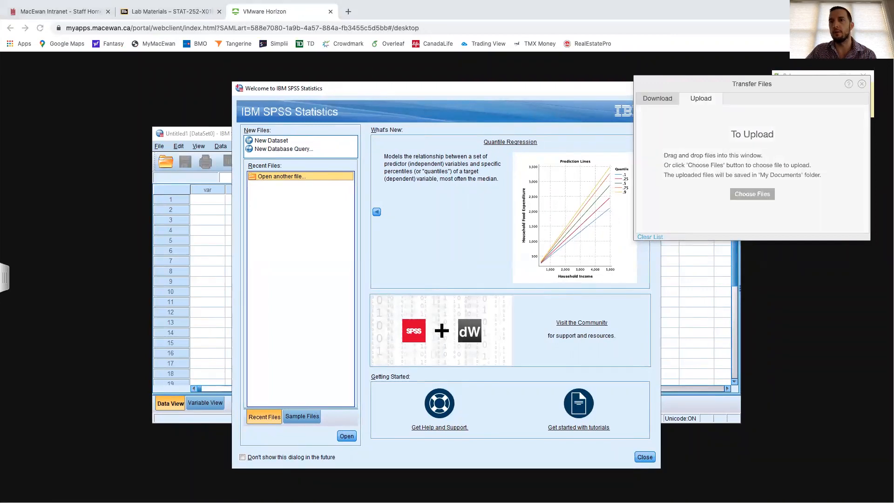
pyautogui.moveTo(718, 300); pyautogui.dragTo(745, 190)
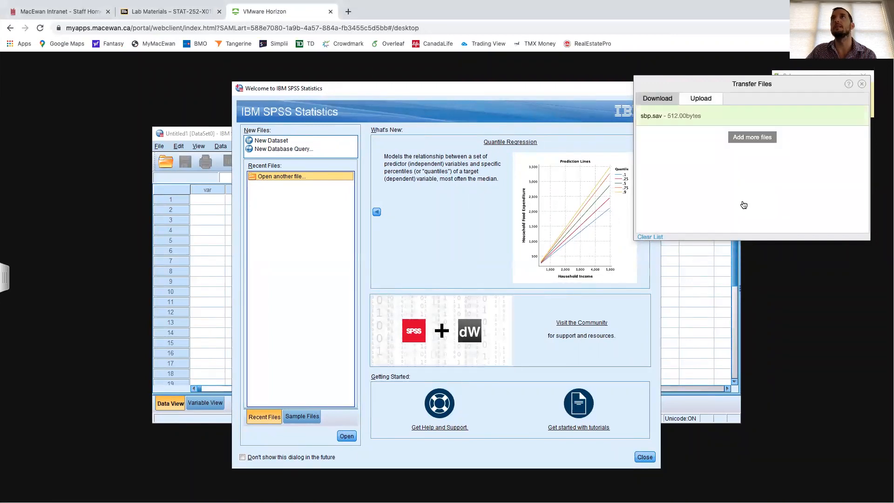
pyautogui.click(862, 85)
# - Open the sbp.sav data set from the Documents folder in SPSS
pyautogui.click(347, 436)
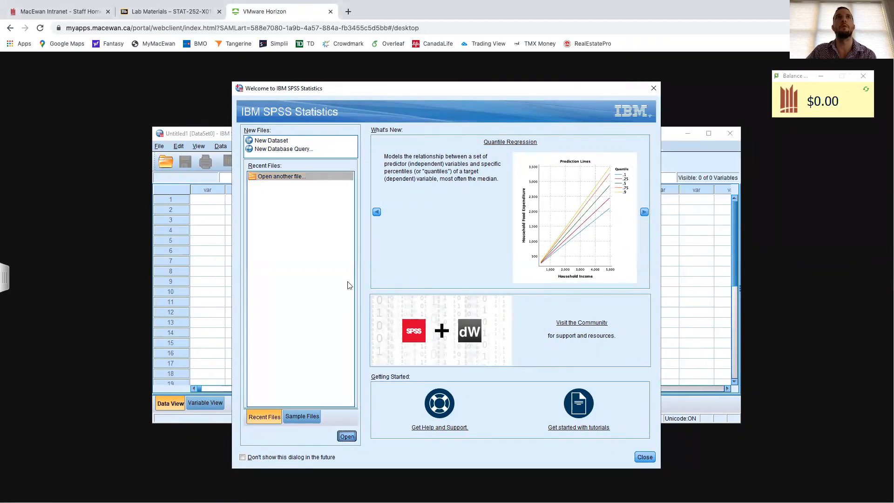
pyautogui.click(317, 248)
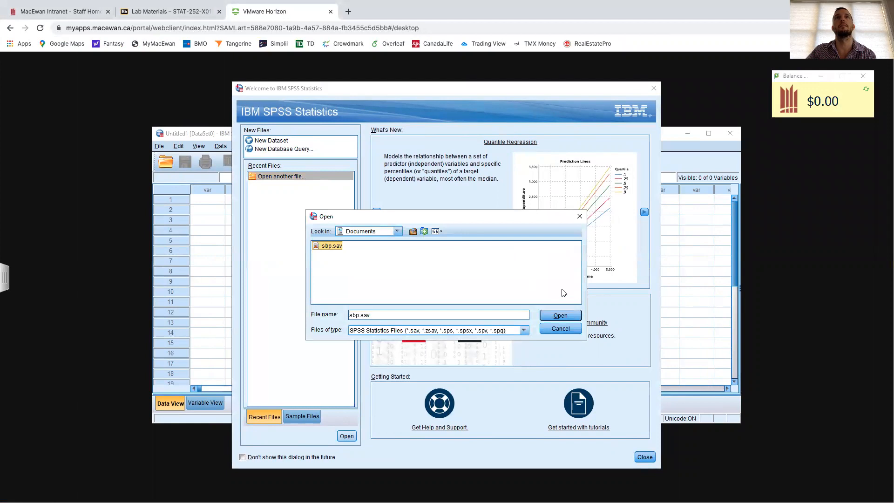
pyautogui.click(560, 315)
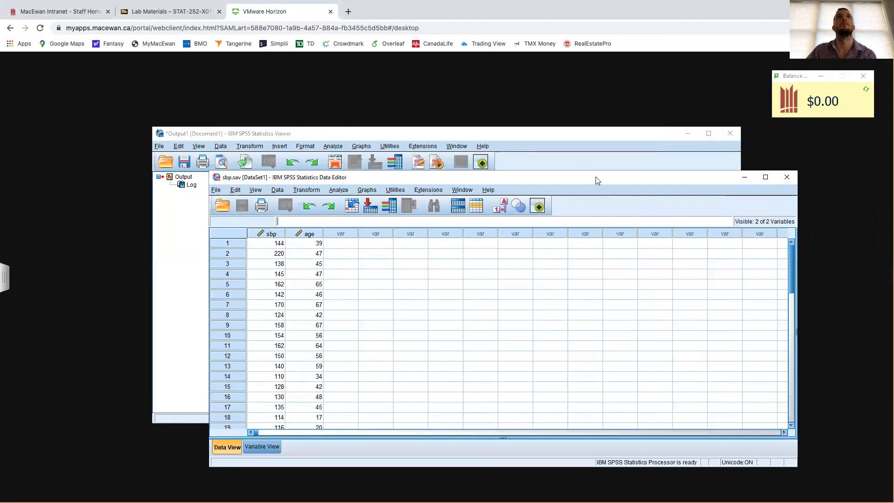
# - Reposition the output and data windows, enlarge the data window, and look through the sbp and age records
pyautogui.moveTo(492, 133); pyautogui.dragTo(363, 75)
pyautogui.click(629, 178)
pyautogui.moveTo(629, 178); pyautogui.dragTo(505, 91)
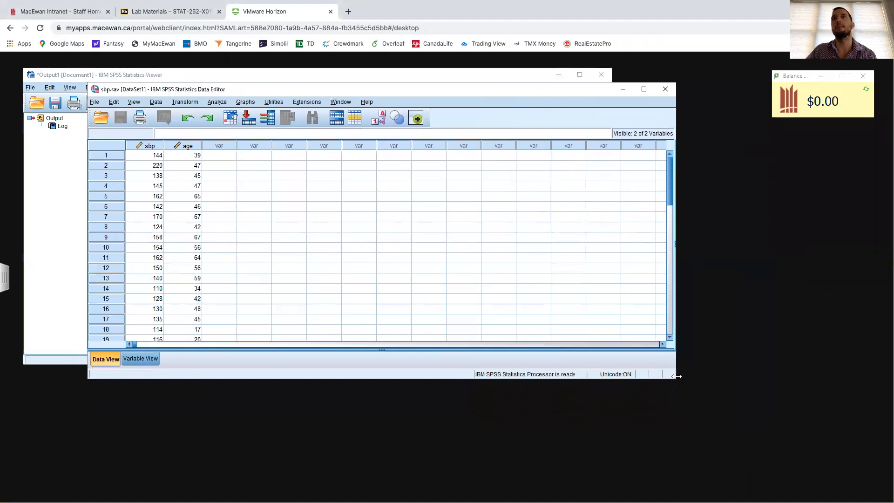
pyautogui.moveTo(675, 378); pyautogui.dragTo(840, 473)
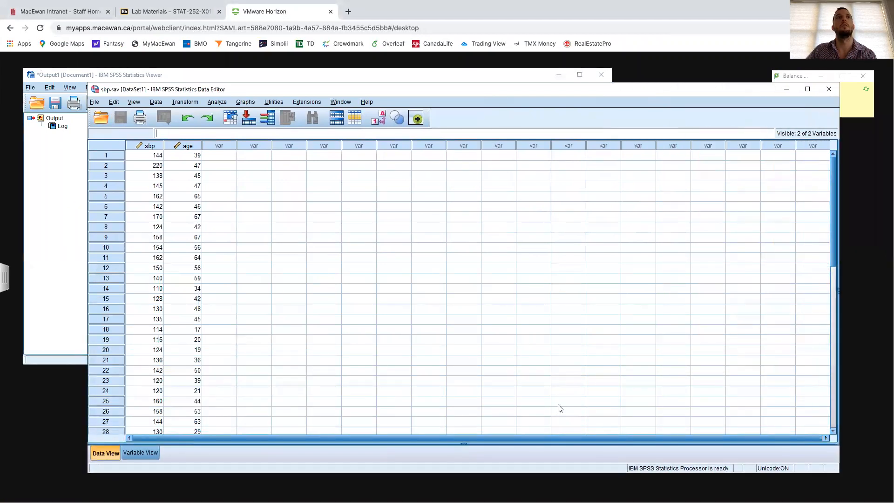
pyautogui.scroll(-3, 196, 310)
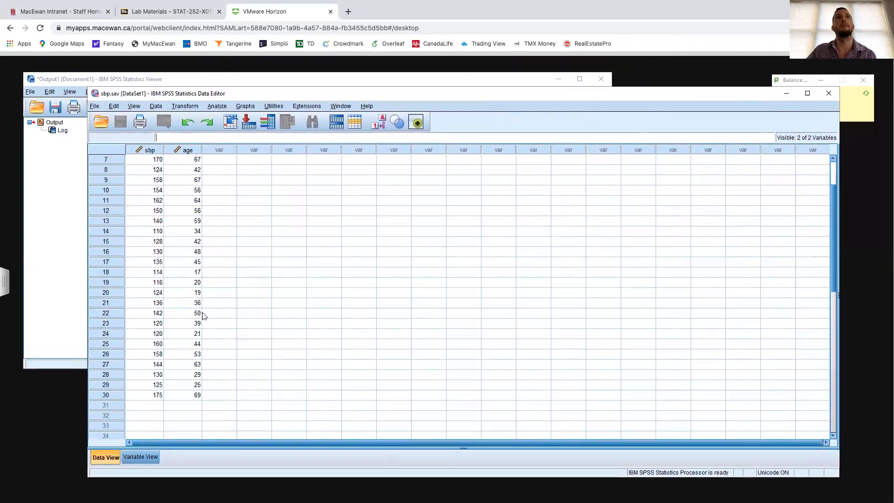
pyautogui.scroll(2, 202, 317)
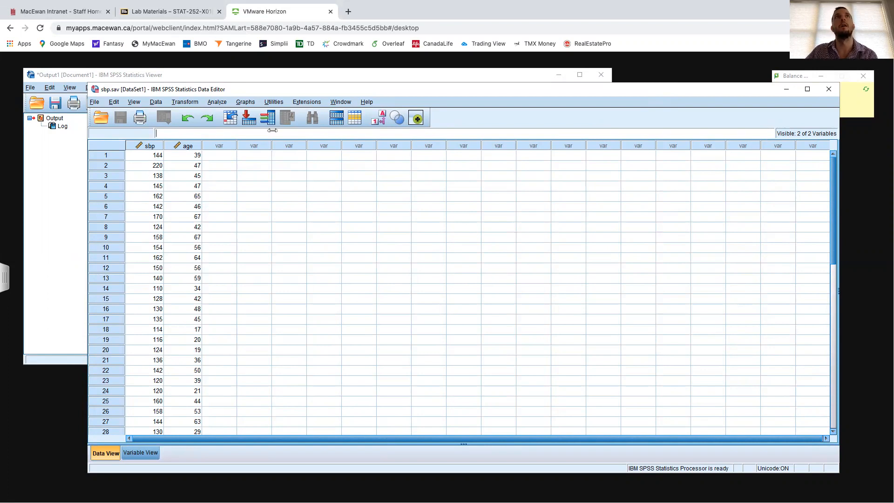
# - Set up a simple scatterplot with sbp on the Y axis and age on the X axis
pyautogui.click(249, 102)
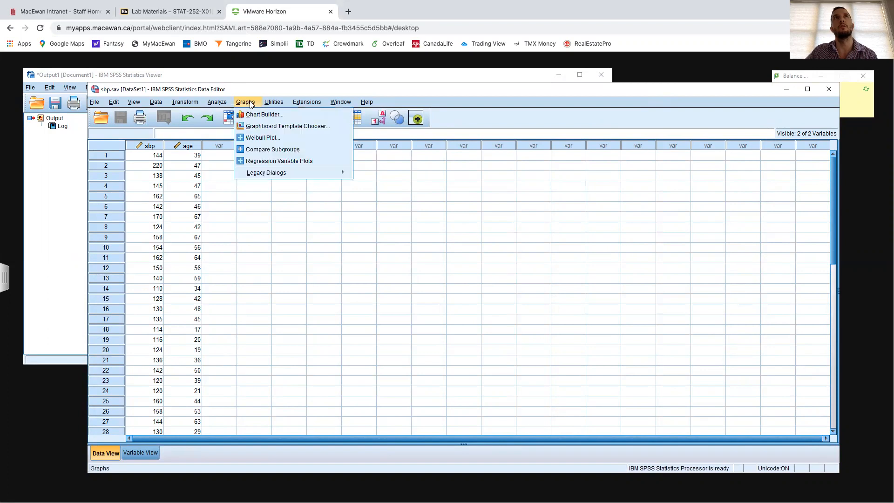
pyautogui.moveTo(307, 175)
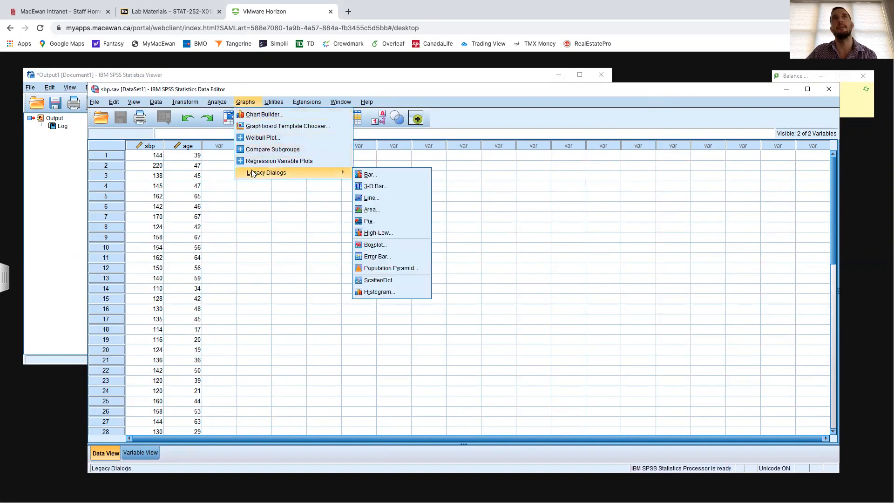
pyautogui.click(368, 279)
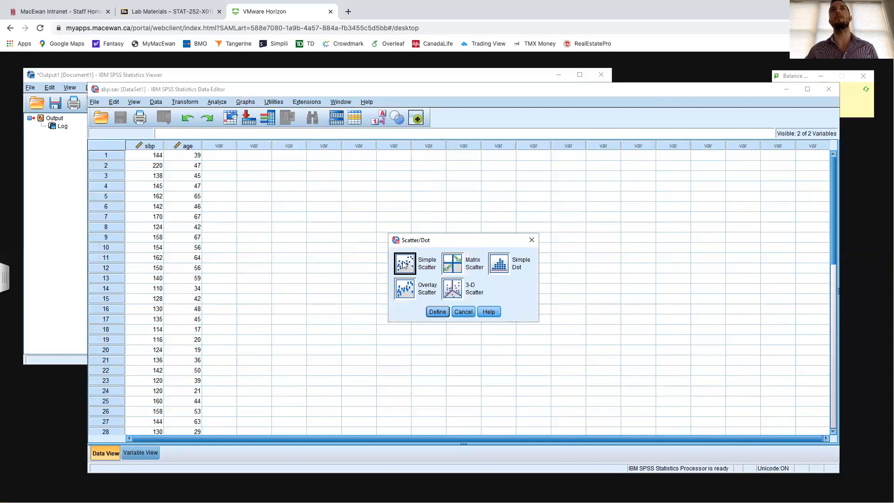
pyautogui.click(437, 311)
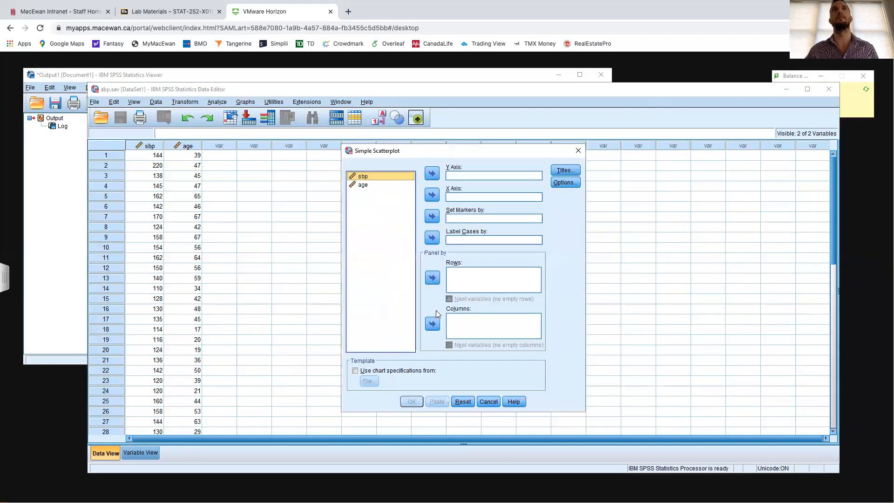
pyautogui.click(432, 173)
pyautogui.click(403, 177)
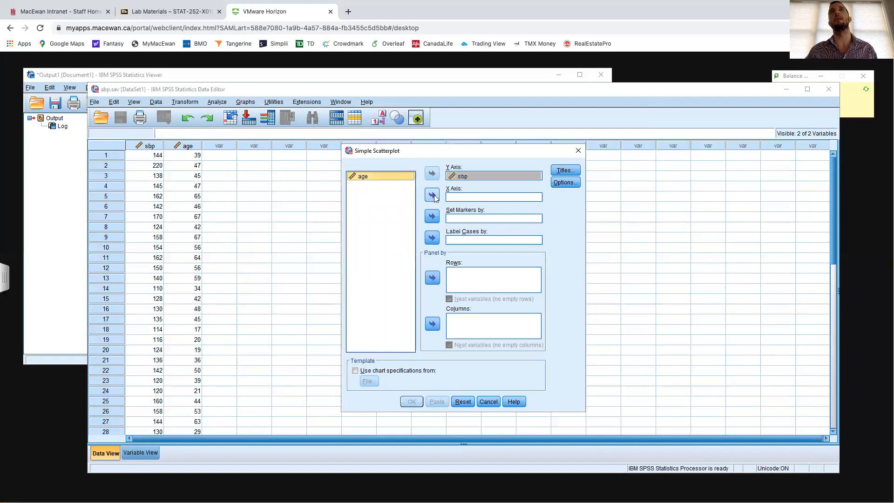
pyautogui.click(432, 195)
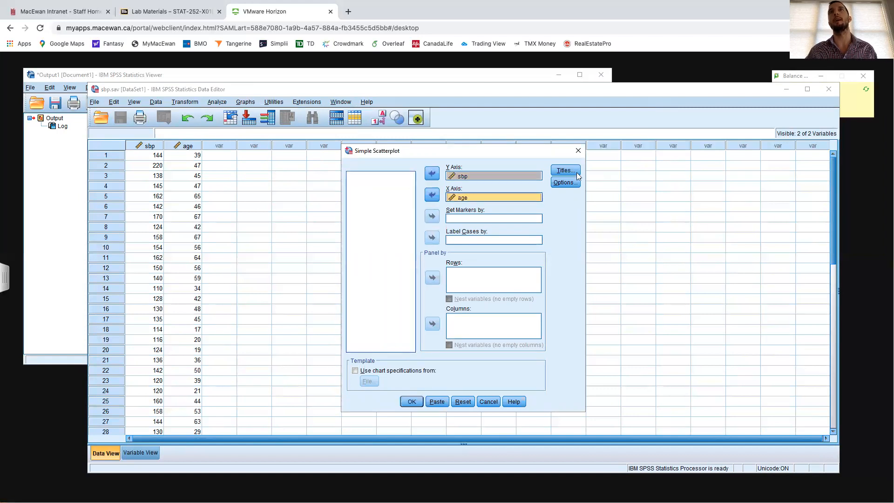
# - Title the chart "Scatterplot of sbp vs. age" and generate the scatterplot
pyautogui.click(563, 171)
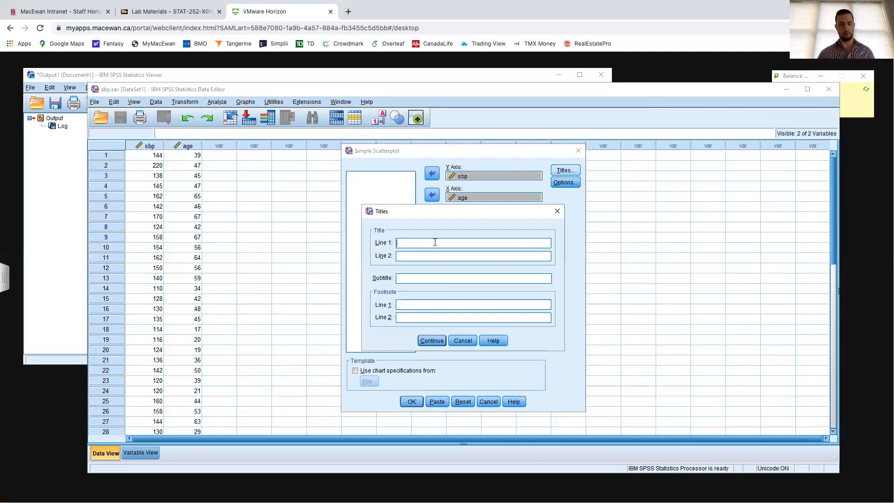
pyautogui.write('Scatterplot')
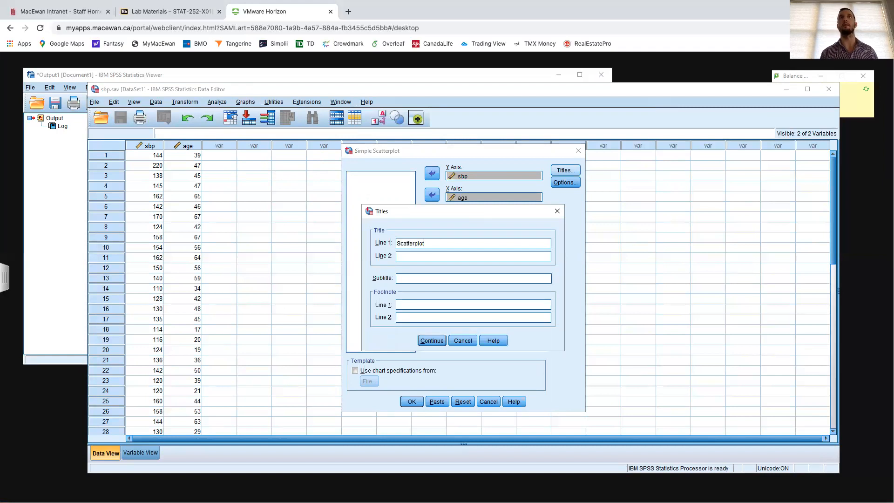
pyautogui.write(' of sbp ')
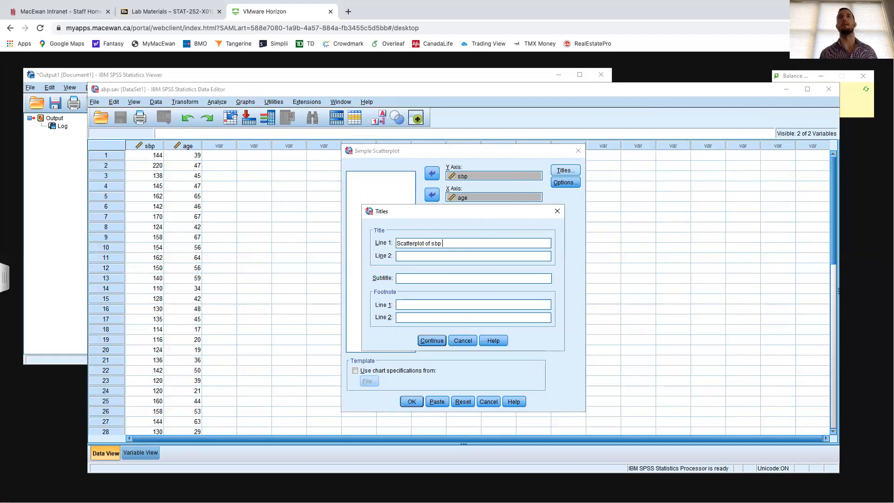
pyautogui.write('vs. age')
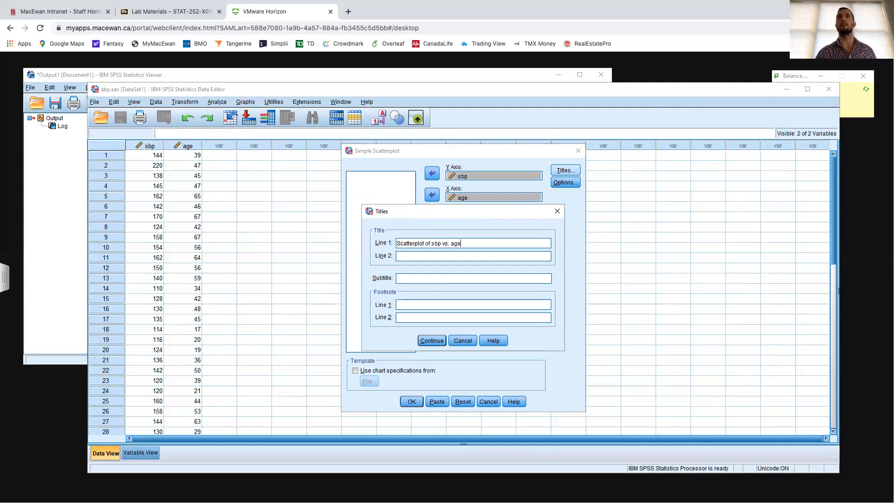
pyautogui.click(432, 339)
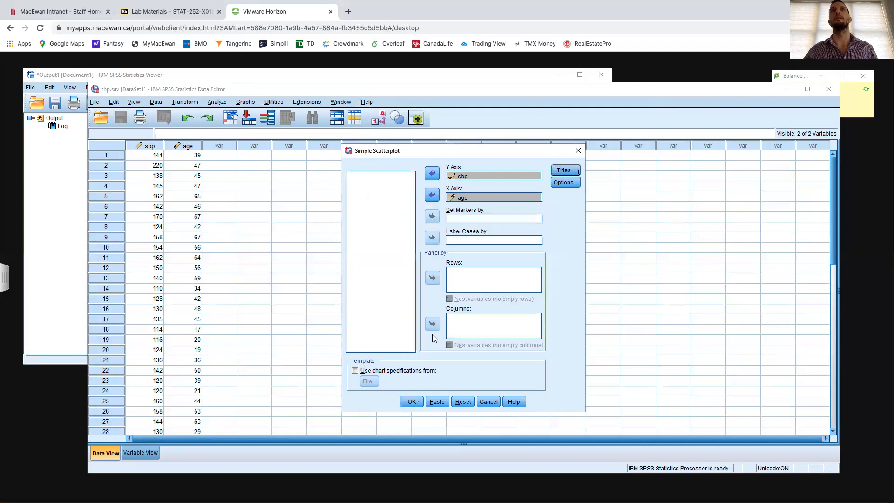
pyautogui.click(412, 401)
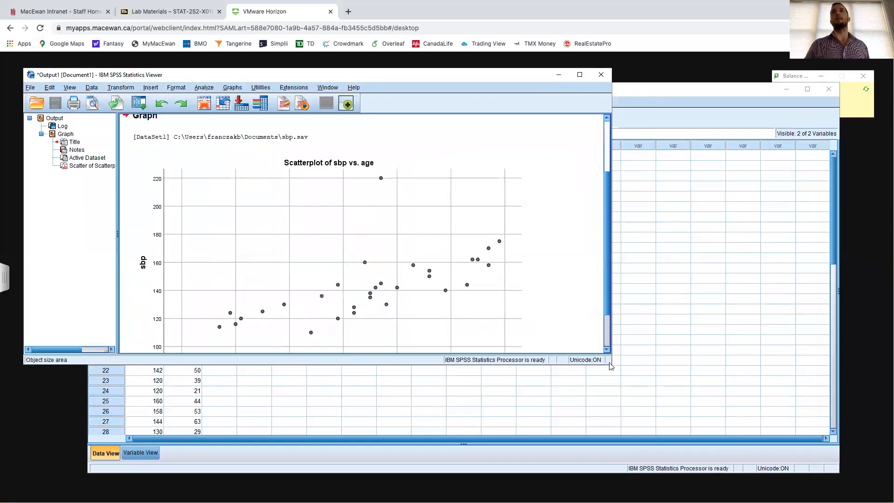
# - Enlarge the output window to show the whole scatterplot and capture a screenshot of the chart area
pyautogui.moveTo(668, 416); pyautogui.dragTo(715, 457)
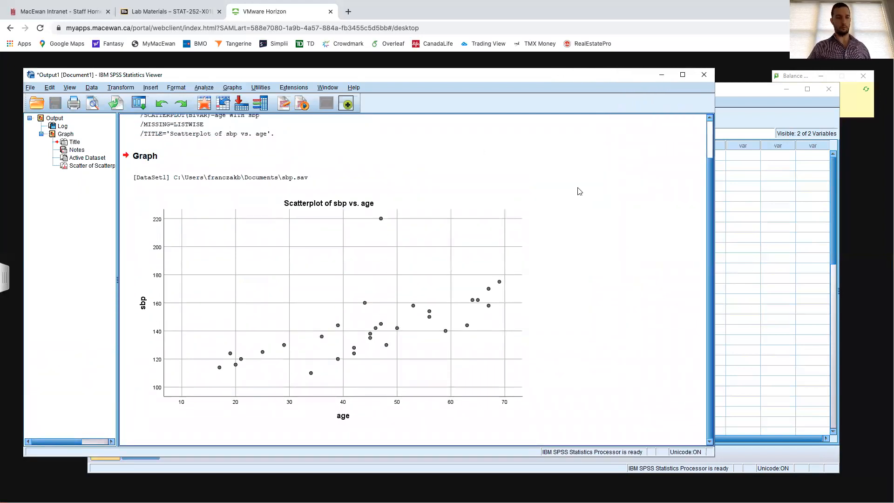
pyautogui.press('Print')
pyautogui.moveTo(136, 195); pyautogui.dragTo(528, 427)
# - Switch to the S252_Lab9 Word document and add blank, unnumbered lines below question a
pyautogui.hotkey('ctrl', 'Right')
pyautogui.hotkey('ctrl', 'Left')
pyautogui.hotkey('ctrl', 'Left')
pyautogui.click(433, 188)
pyautogui.press('Return')
pyautogui.press('Return')
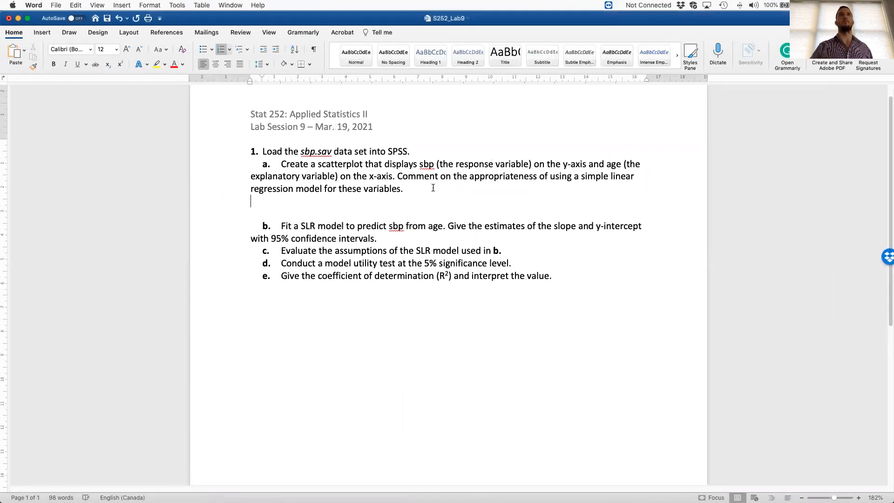
pyautogui.press('BackSpace')
pyautogui.press('Return')
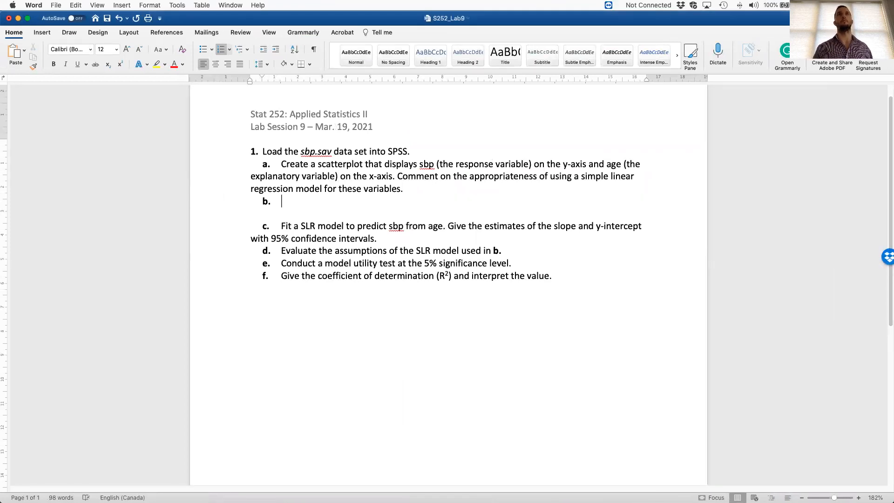
pyautogui.press('BackSpace')
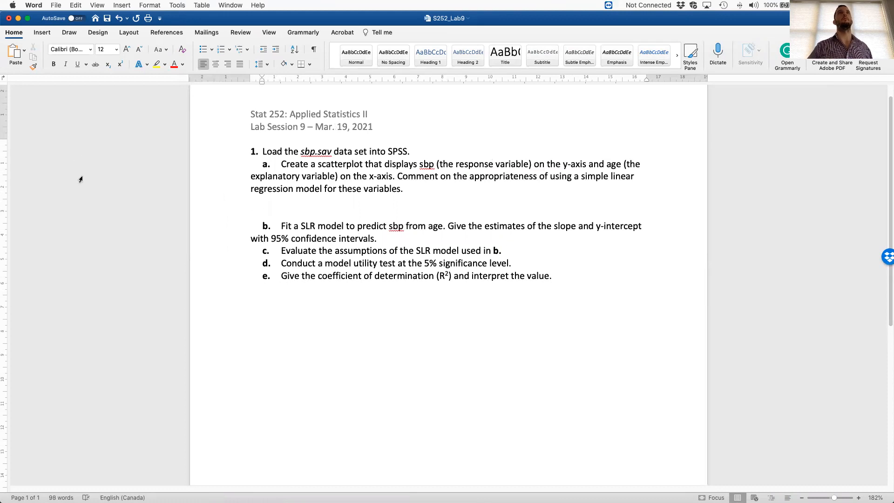
# - Insert the scatterplot screenshot from the Desktop below question a and start a new line under it
pyautogui.click(41, 34)
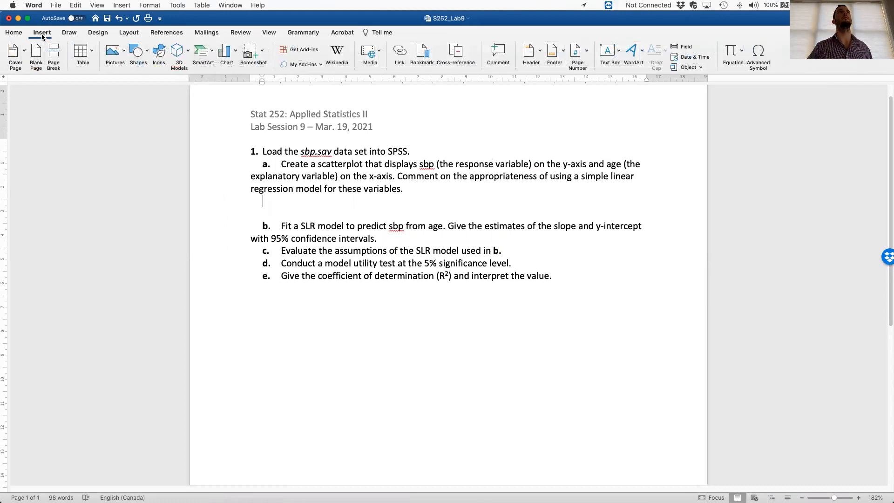
pyautogui.click(115, 53)
pyautogui.click(140, 78)
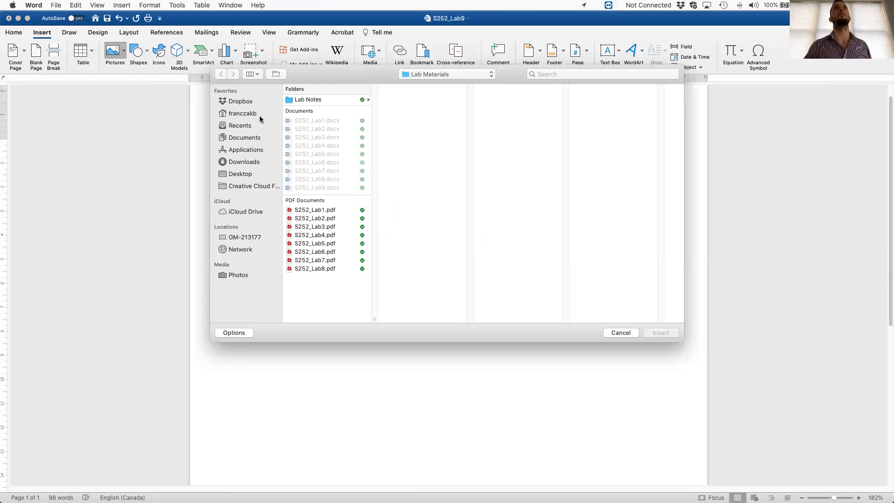
pyautogui.click(248, 174)
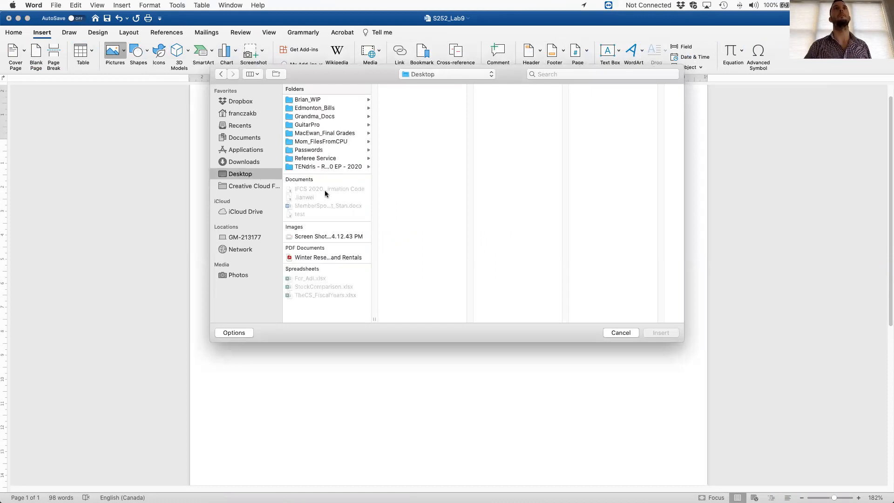
pyautogui.click(326, 236)
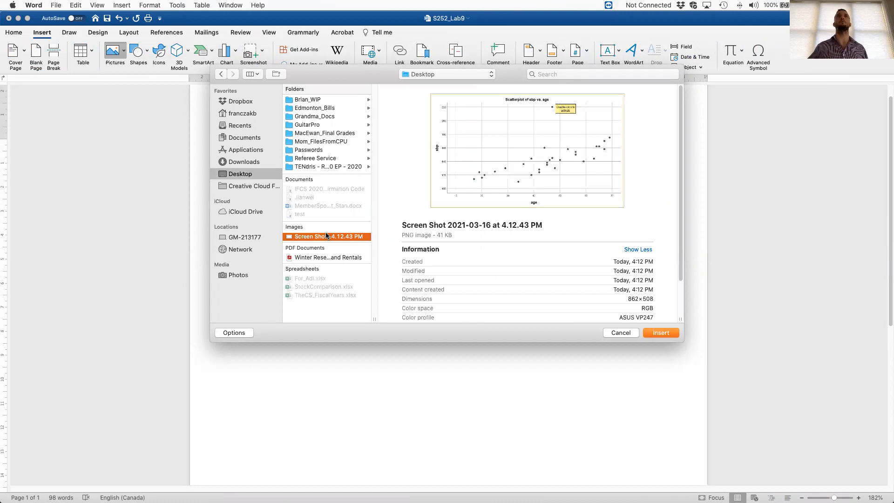
pyautogui.doubleClick(326, 236)
pyautogui.scroll(-1, 672, 402)
pyautogui.click(672, 402)
pyautogui.press('Return')
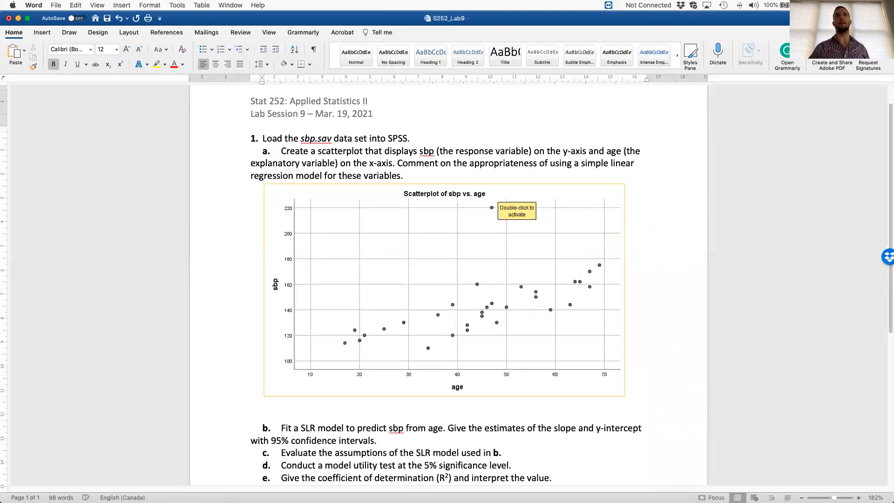
pyautogui.scroll(-4, 658, 380)
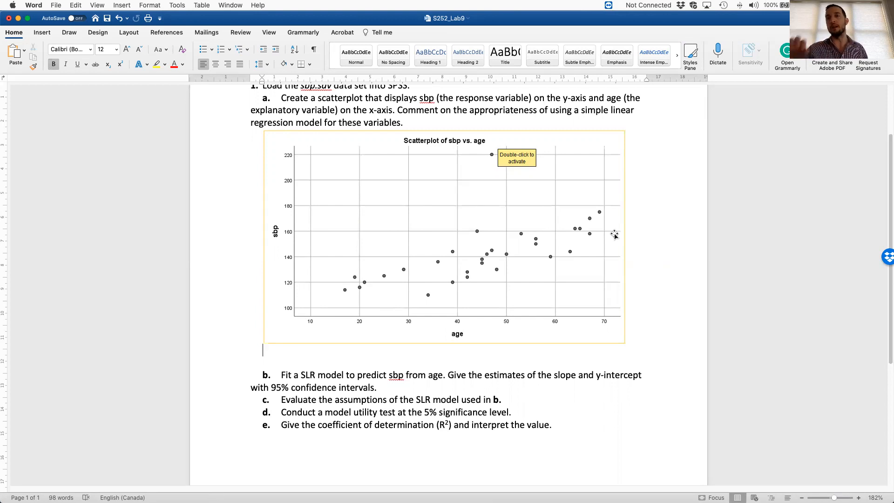
pyautogui.scroll(1, 554, 265)
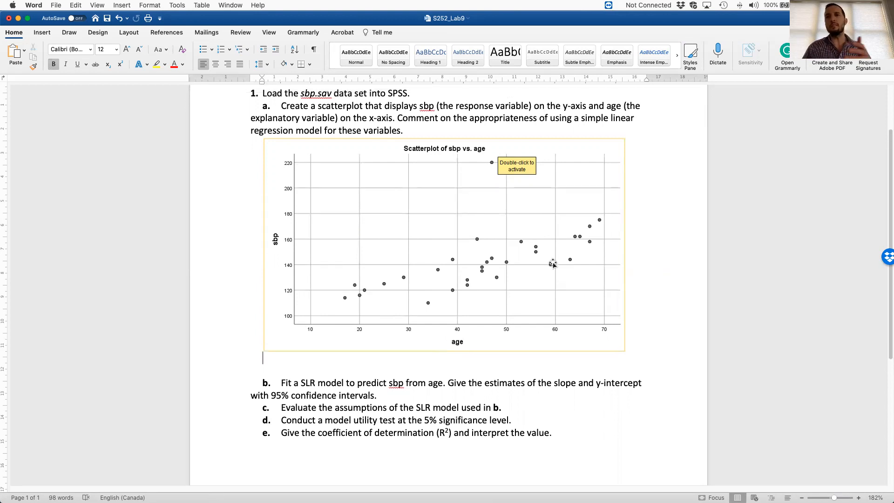
pyautogui.scroll(-2, 561, 272)
pyautogui.scroll(1, 566, 281)
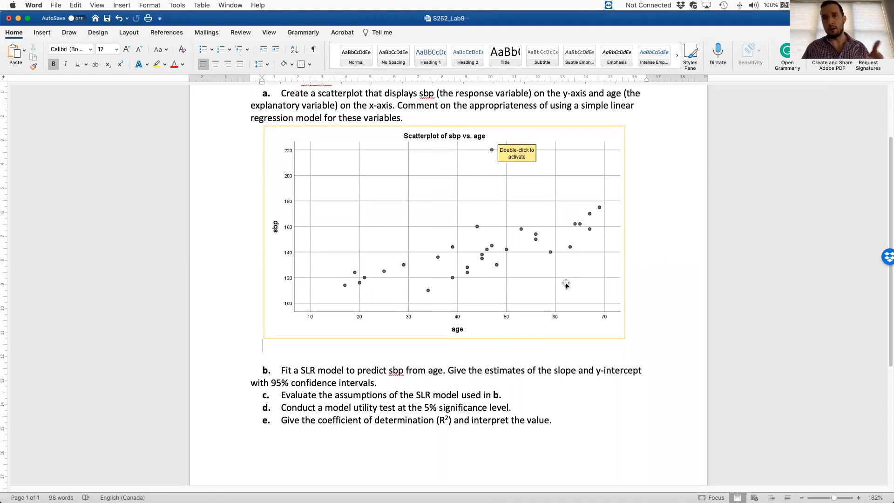
pyautogui.scroll(-1, 556, 297)
pyautogui.scroll(1, 557, 297)
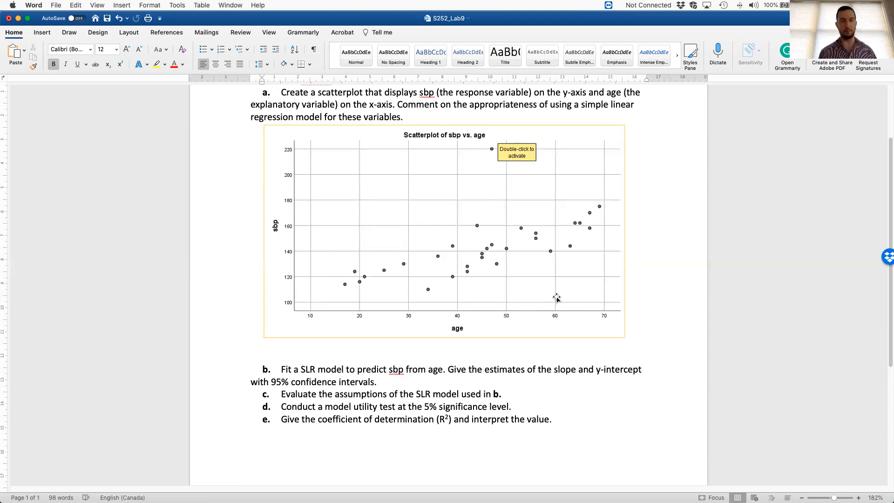
# - Below the inserted chart, write in non-bold text "The scatterplot of sbp vs. age shows a positive linear relationship."
pyautogui.write('The')
pyautogui.press('BackSpace')
pyautogui.press('BackSpace')
pyautogui.press('BackSpace')
pyautogui.press('super+b')
pyautogui.write('The scatter')
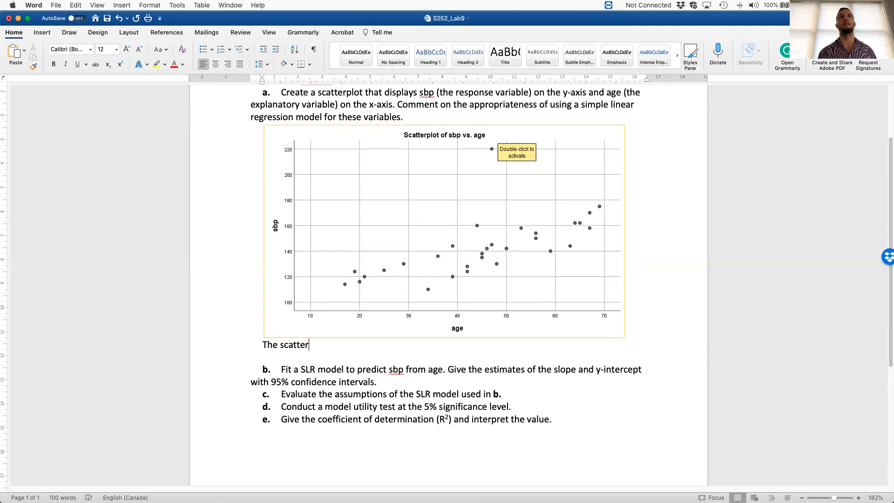
pyautogui.write('plot of s')
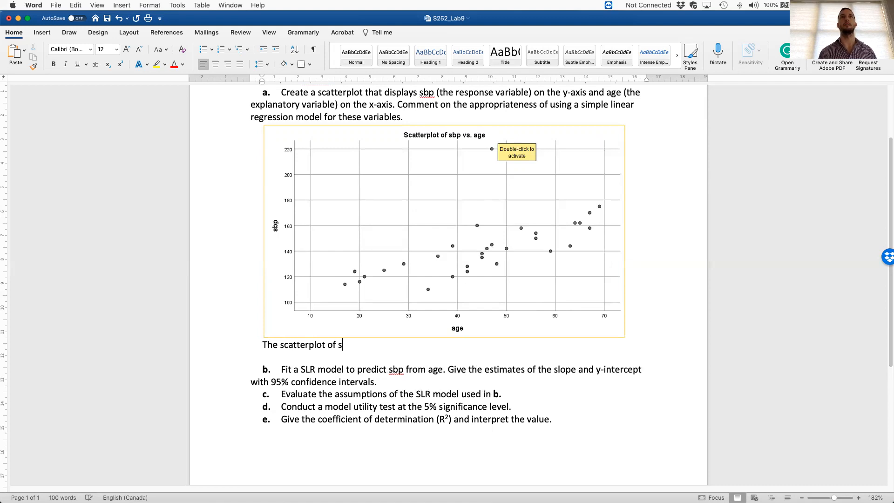
pyautogui.write('bp vs. age shows the')
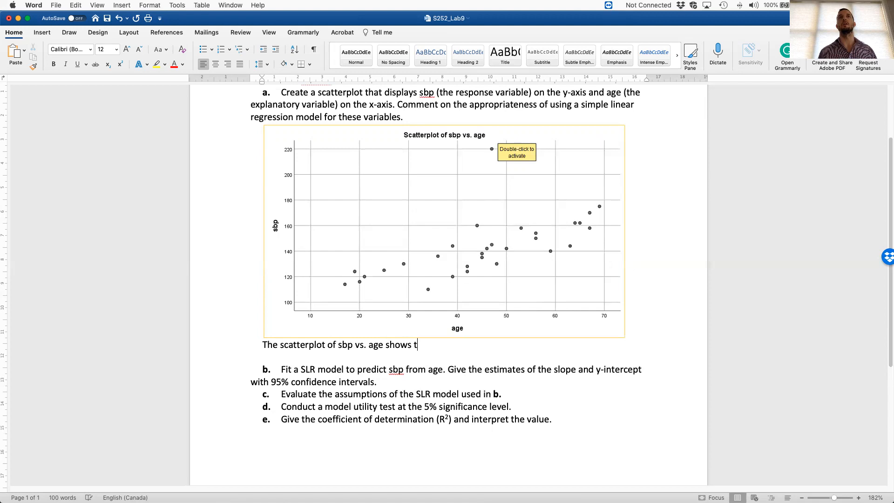
pyautogui.press('BackSpace')
pyautogui.press('BackSpace')
pyautogui.press('BackSpace')
pyautogui.press('BackSpace')
pyautogui.write('a positi')
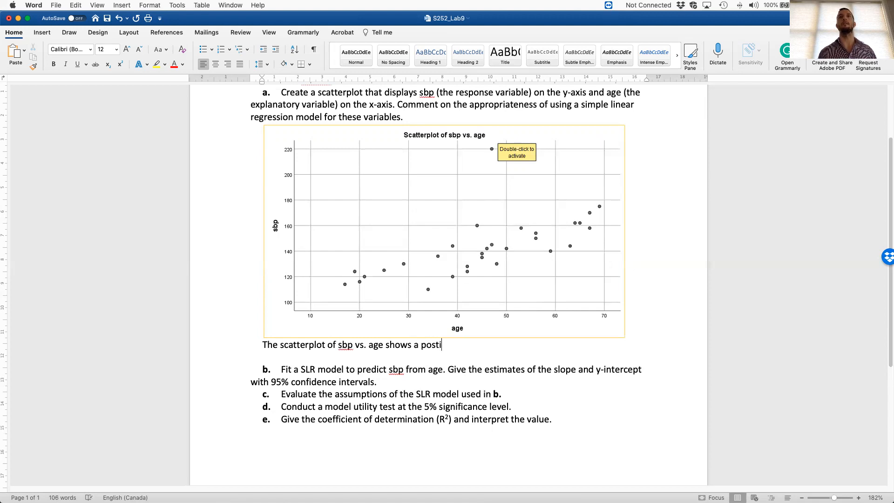
pyautogui.write('ve linear relations')
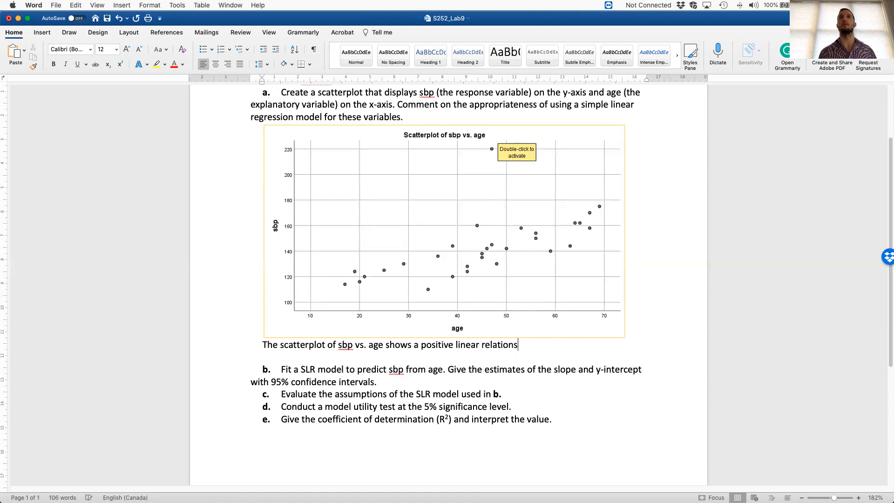
pyautogui.write('hip. ')
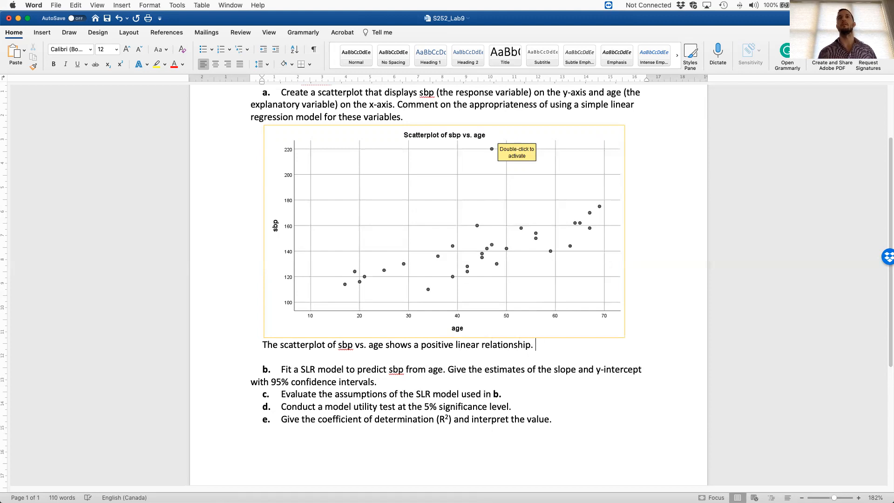
pyautogui.write('That is, as sage')
# - Continue the comment under the chart with "That is, as age increases, sbp also increases."
pyautogui.press('BackSpace')
pyautogui.press('BackSpace')
pyautogui.press('BackSpace')
pyautogui.press('BackSpace')
pyautogui.write('age increases, the')
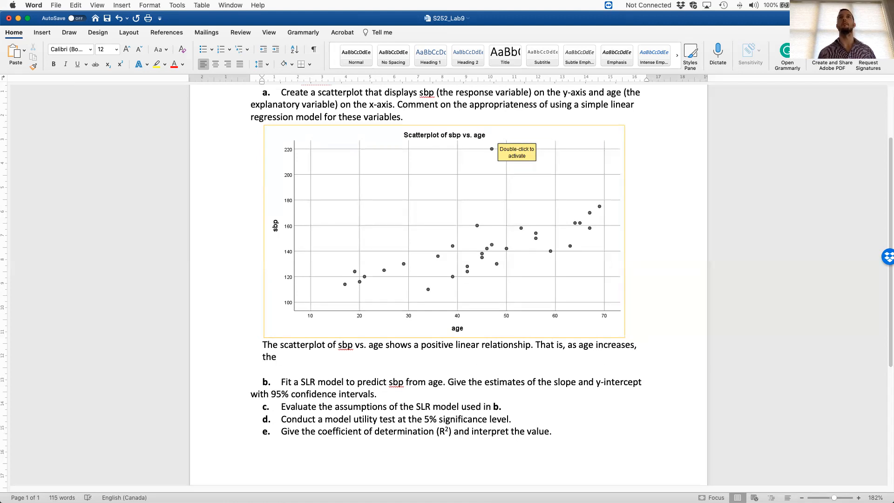
pyautogui.press('BackSpace')
pyautogui.press('BackSpace')
pyautogui.press('BackSpace')
pyautogui.press('BackSpace')
pyautogui.write('sbp ')
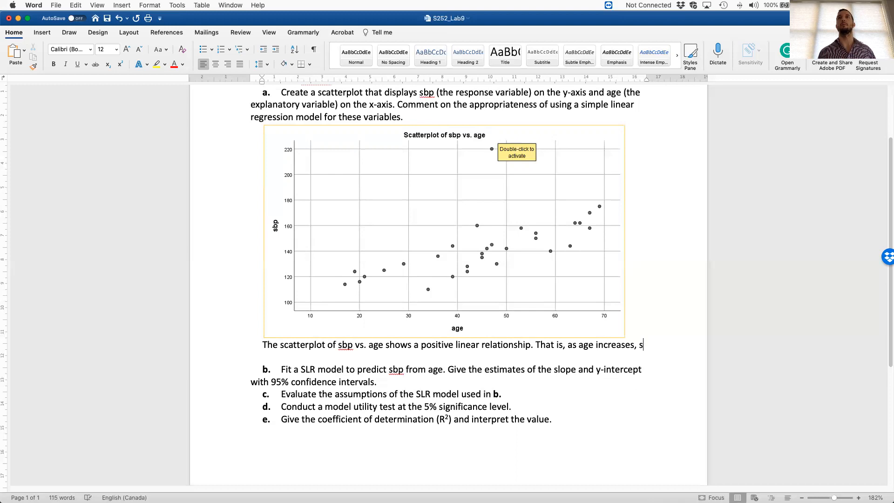
pyautogui.write('also increaes')
pyautogui.press('BackSpace')
pyautogui.press('BackSpace')
pyautogui.press('BackSpace')
pyautogui.write('ses.')
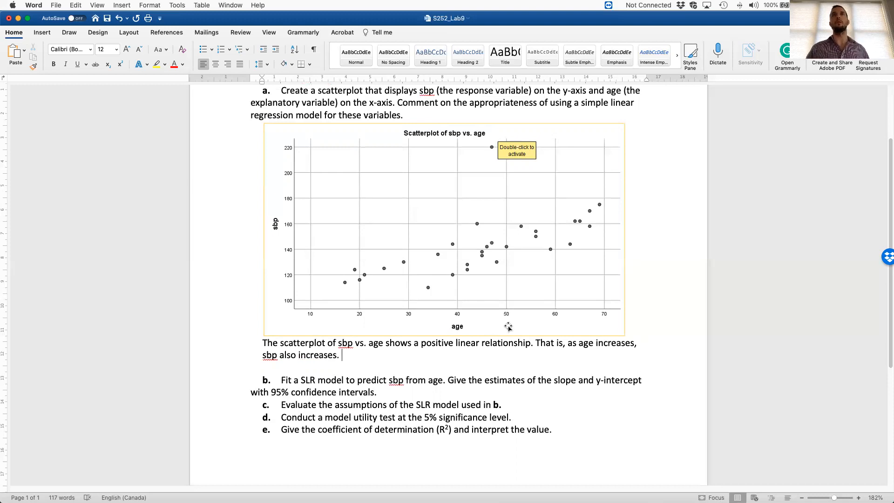
# - Conclude the question a comment with "Therefore, it is reasonable to use a simple linear regression model for this data."
pyautogui.scroll(-2, 505, 335)
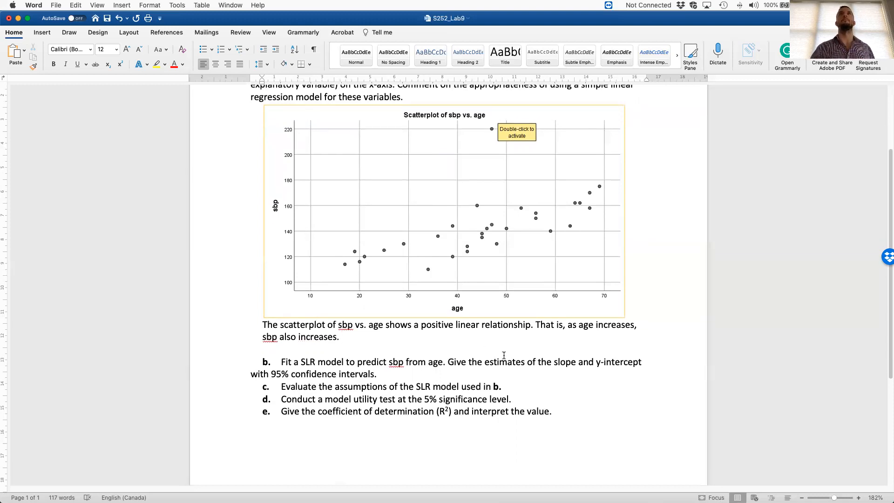
pyautogui.scroll(1, 504, 356)
pyautogui.write('Therefor')
pyautogui.write('e, it is reasonabl')
pyautogui.write('e to use a simple l')
pyautogui.write('inear relati')
pyautogui.press('BackSpace')
pyautogui.press('BackSpace')
pyautogui.press('BackSpace')
pyautogui.write('gres')
pyautogui.press('BackSpace')
pyautogui.press('BackSpace')
pyautogui.press('BackSpace')
pyautogui.press('BackSpace')
pyautogui.write('g')
pyautogui.press('BackSpace')
pyautogui.press('BackSpace')
pyautogui.write('gression model for this data.')
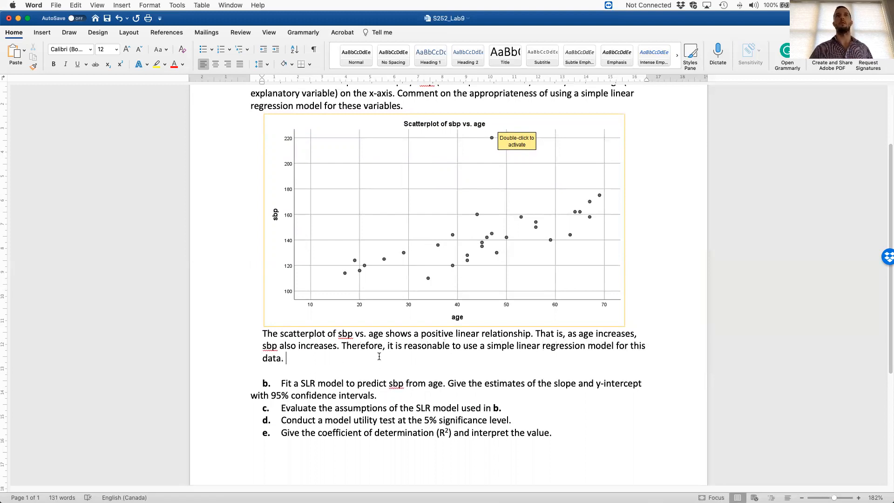
# - Add blank, unnumbered lines below question b for its answer
pyautogui.scroll(-1, 387, 358)
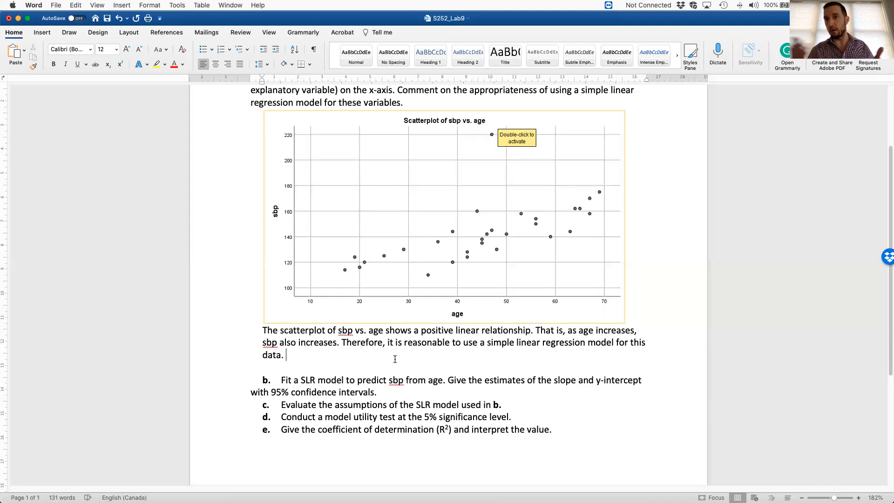
pyautogui.scroll(-2, 396, 361)
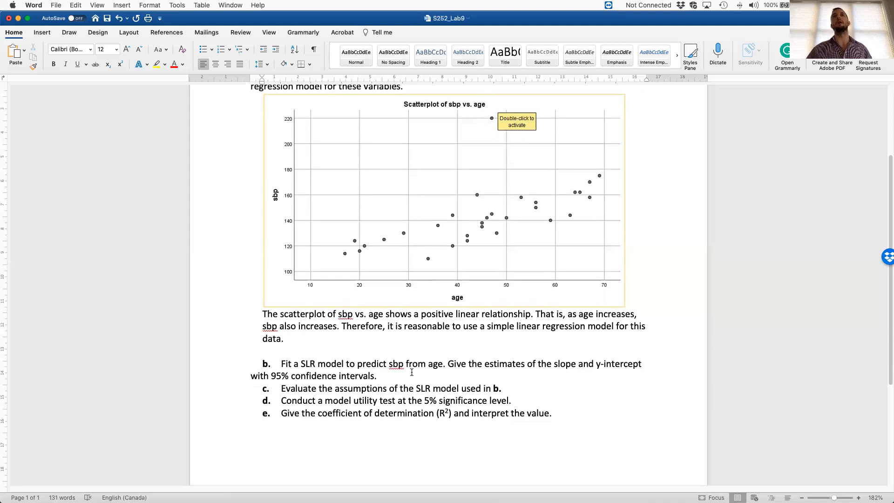
pyautogui.click(430, 372)
pyautogui.press('Return')
pyautogui.press('Return')
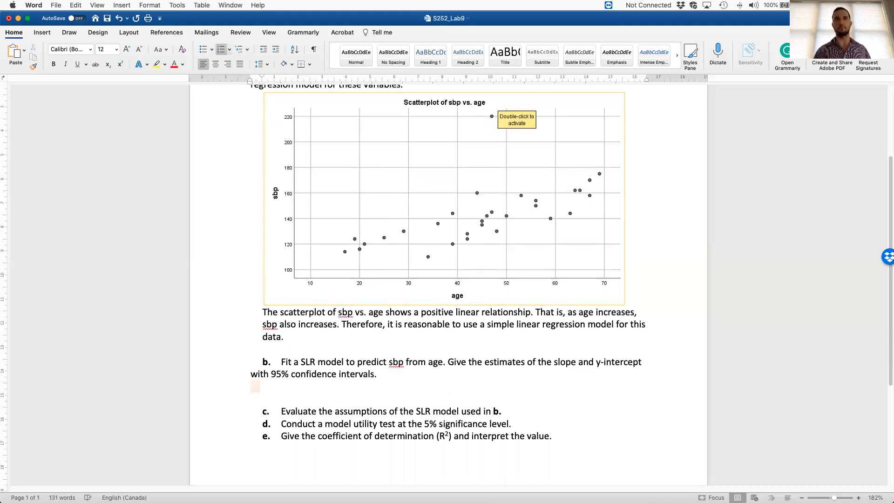
pyautogui.click(430, 372)
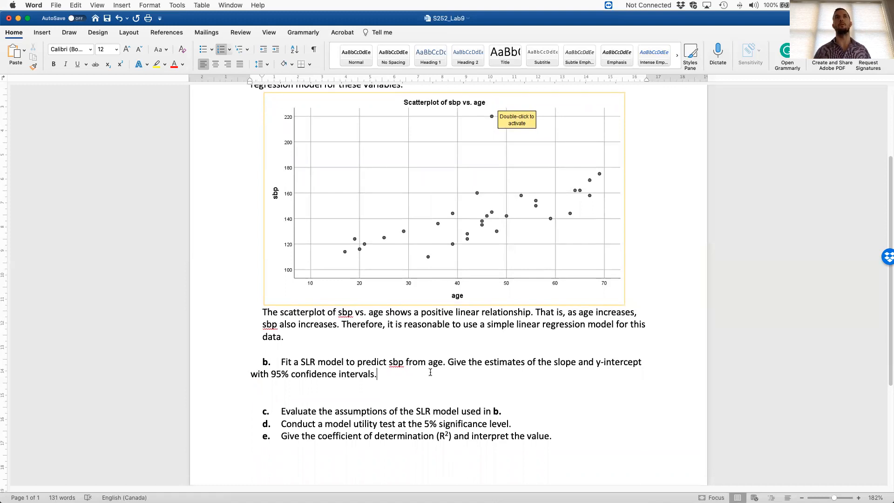
pyautogui.press('Return')
pyautogui.press('BackSpace')
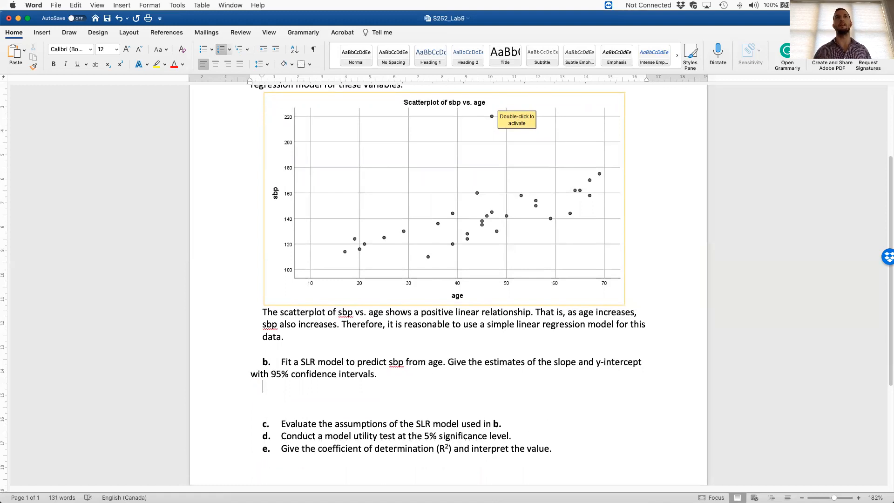
pyautogui.scroll(-1, 484, 376)
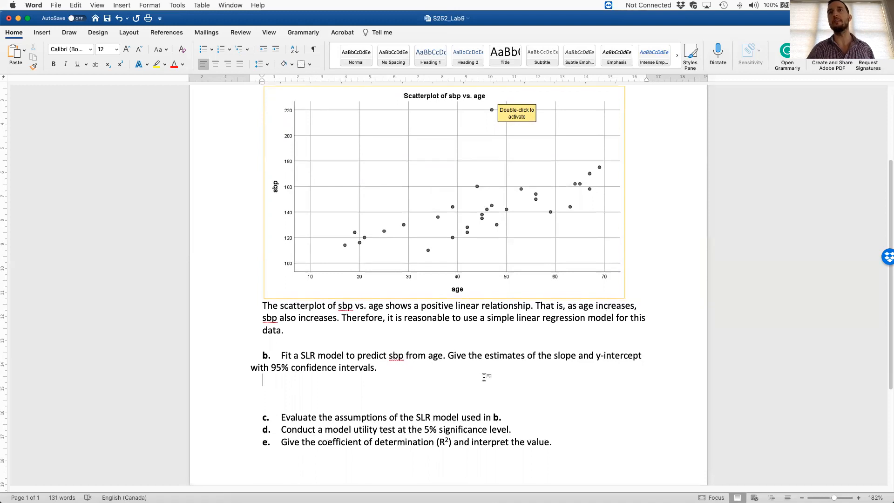
pyautogui.scroll(-1, 484, 376)
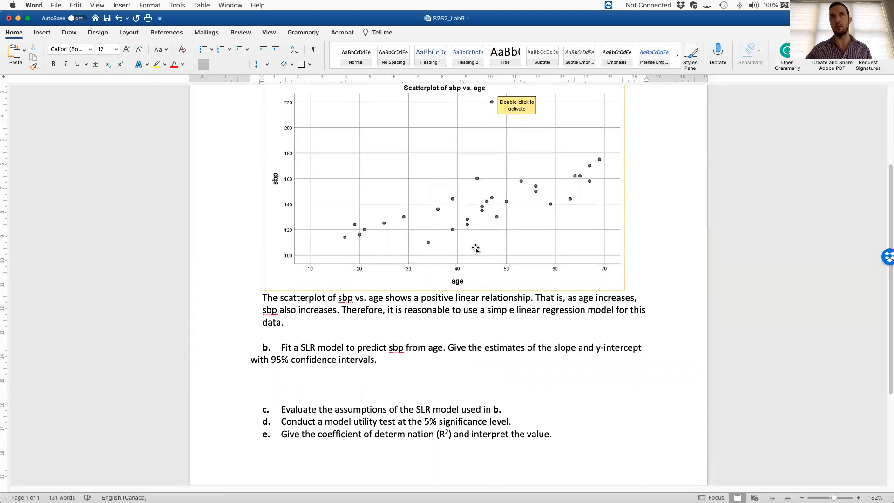
pyautogui.scroll(-1, 466, 237)
pyautogui.scroll(1, 388, 368)
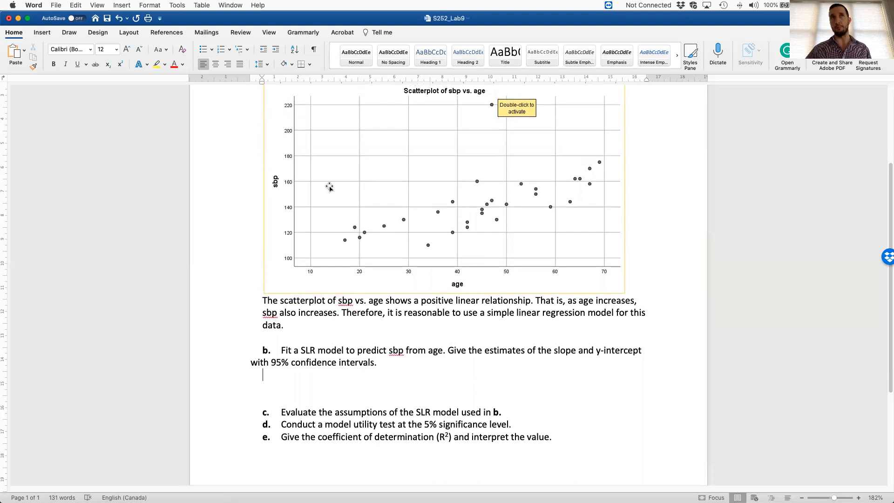
# - Switch to SPSS and set up a linear regression with sbp as the dependent and age as the independent variable
pyautogui.hotkey('ctrl', 'Right')
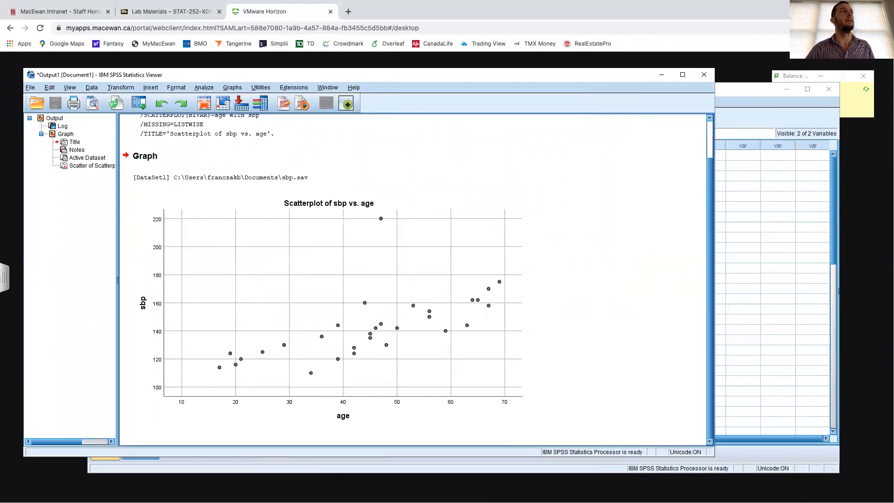
pyautogui.click(203, 87)
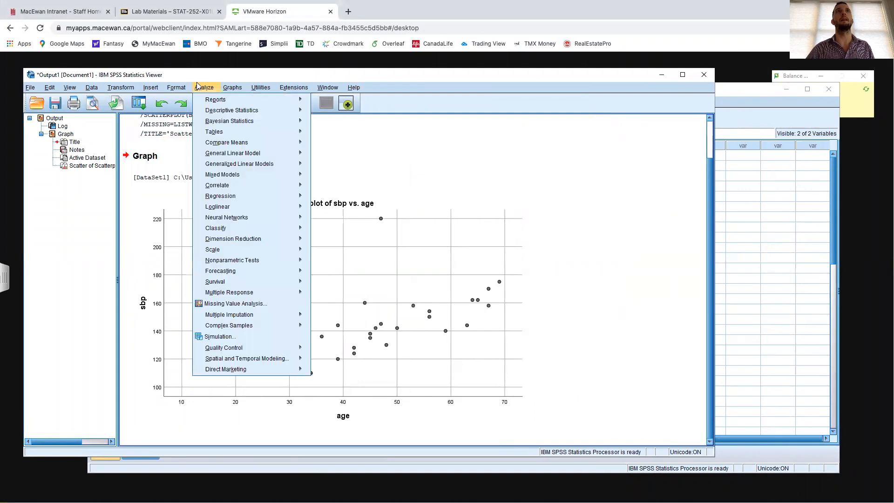
pyautogui.moveTo(237, 188)
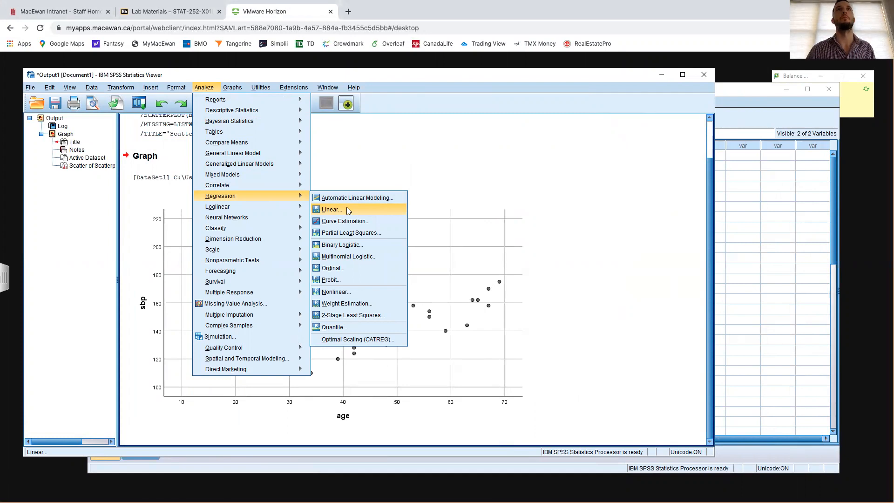
pyautogui.click(347, 209)
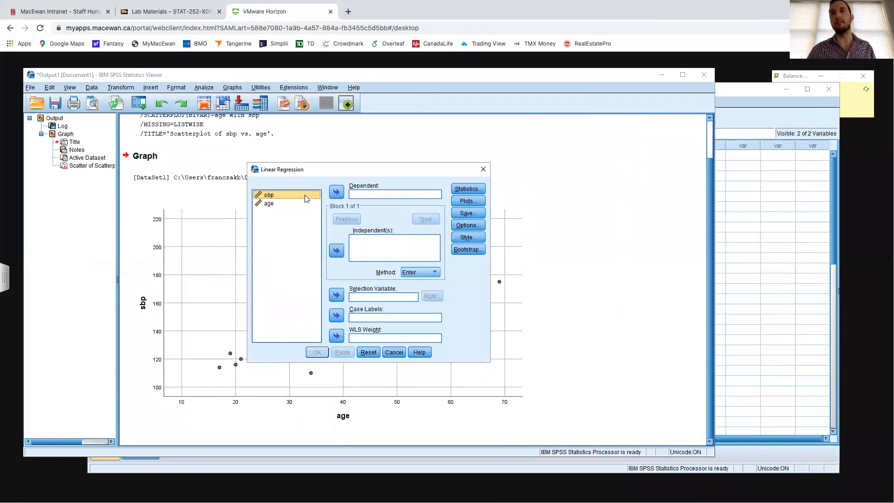
pyautogui.click(336, 192)
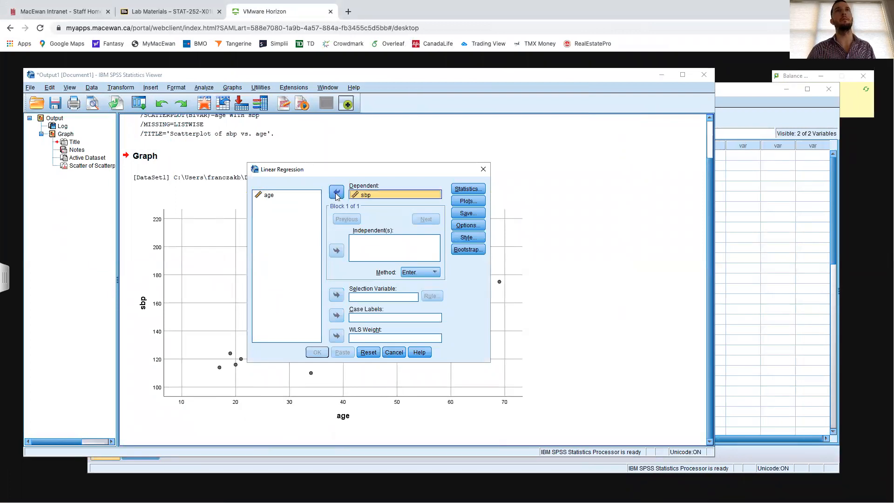
pyautogui.click(288, 195)
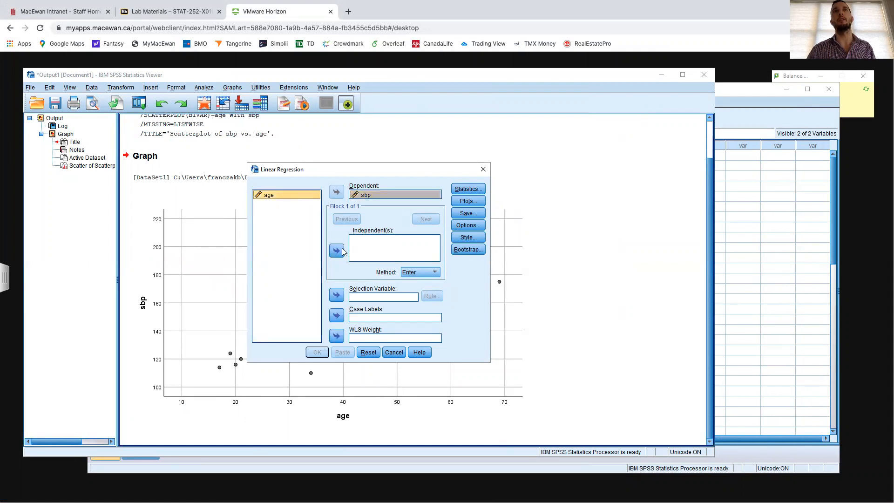
pyautogui.click(337, 251)
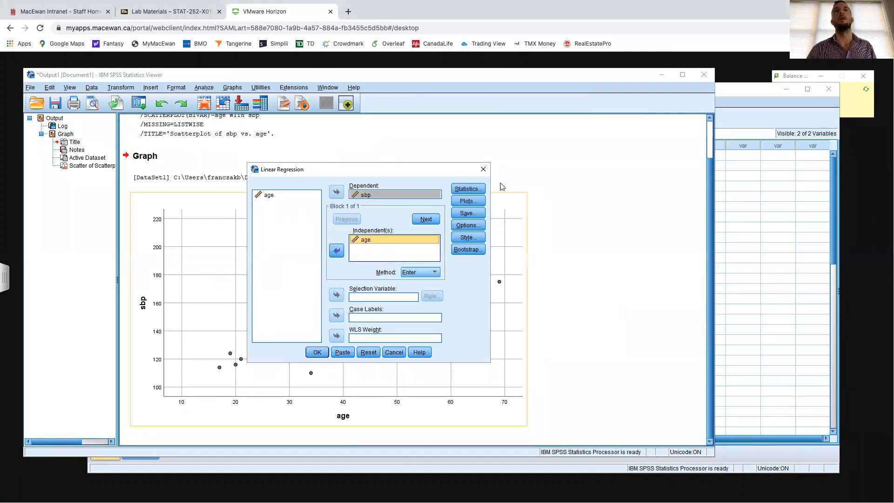
# - Include 95% confidence intervals for the regression coefficients and run the linear regression
pyautogui.click(479, 189)
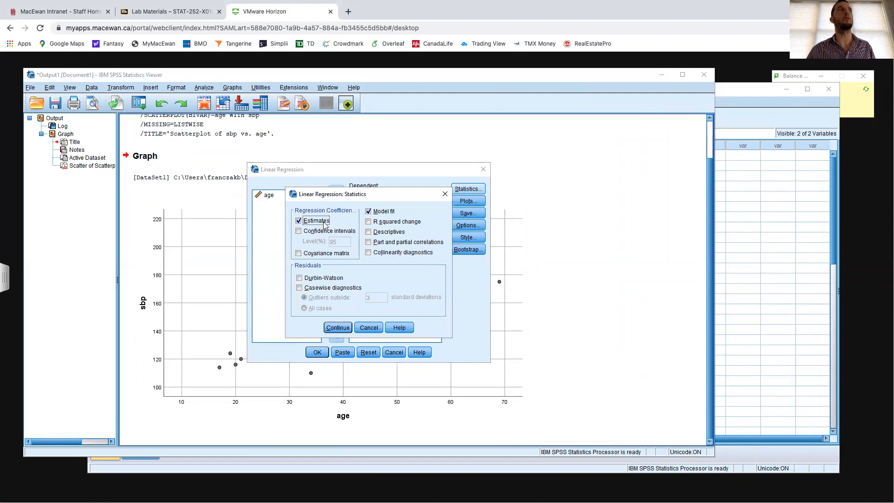
pyautogui.click(299, 231)
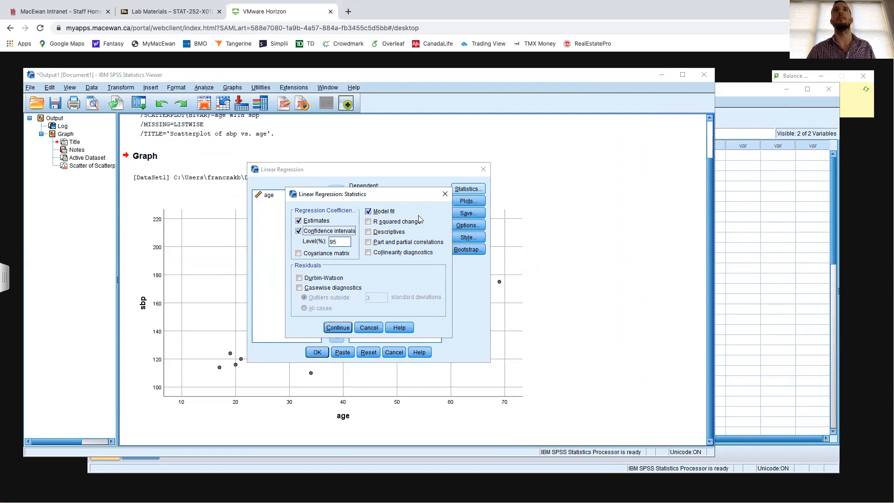
pyautogui.click(343, 328)
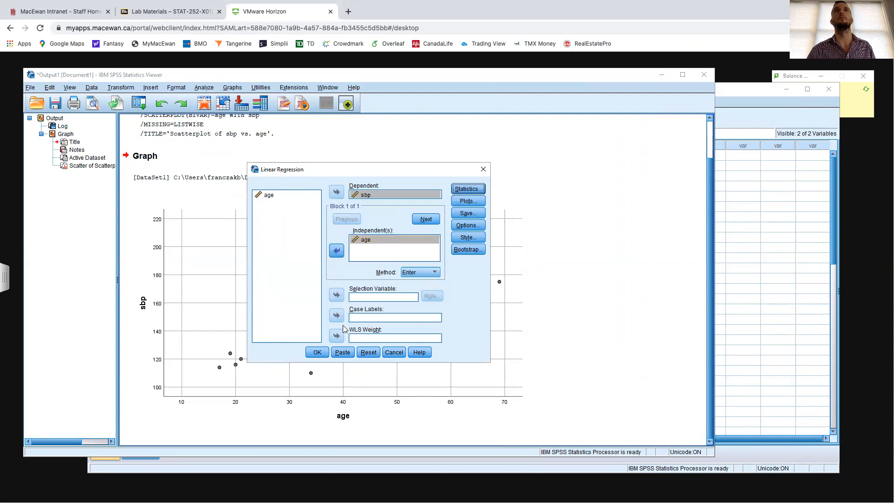
pyautogui.click(317, 352)
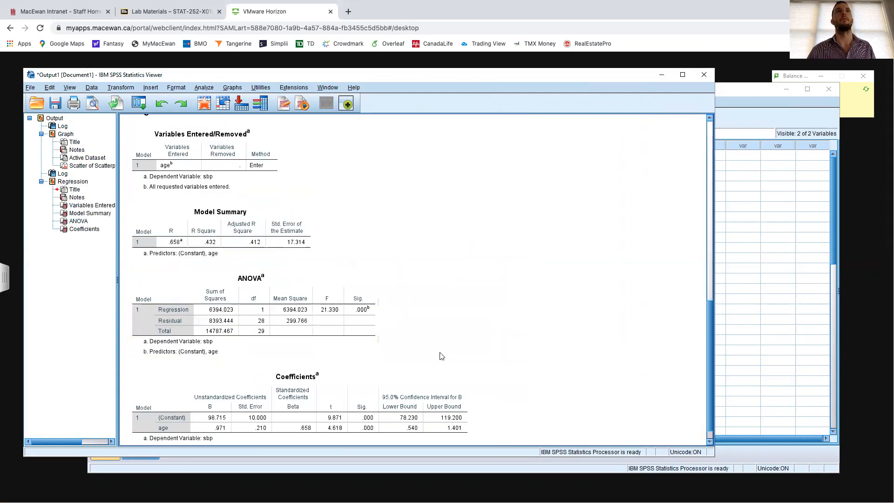
# - Capture a screenshot of the Coefficients table in the regression output and switch back to the Word document
pyautogui.scroll(-2, 456, 272)
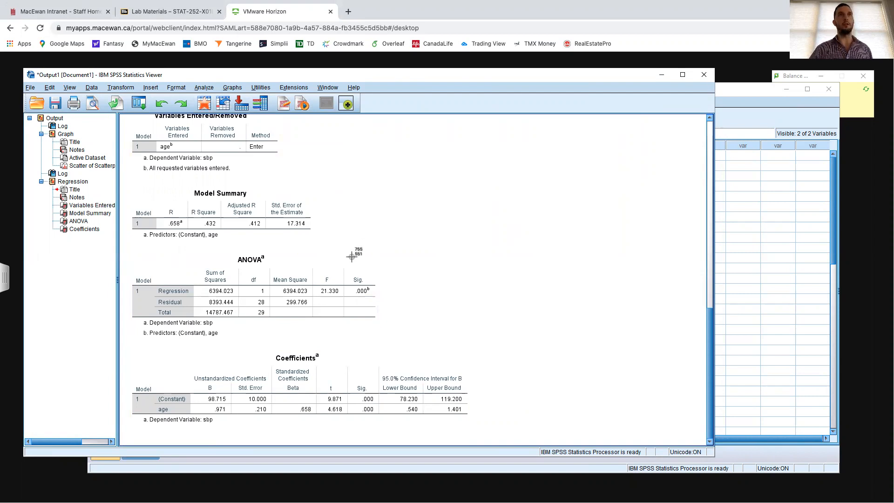
pyautogui.moveTo(128, 349); pyautogui.dragTo(475, 428)
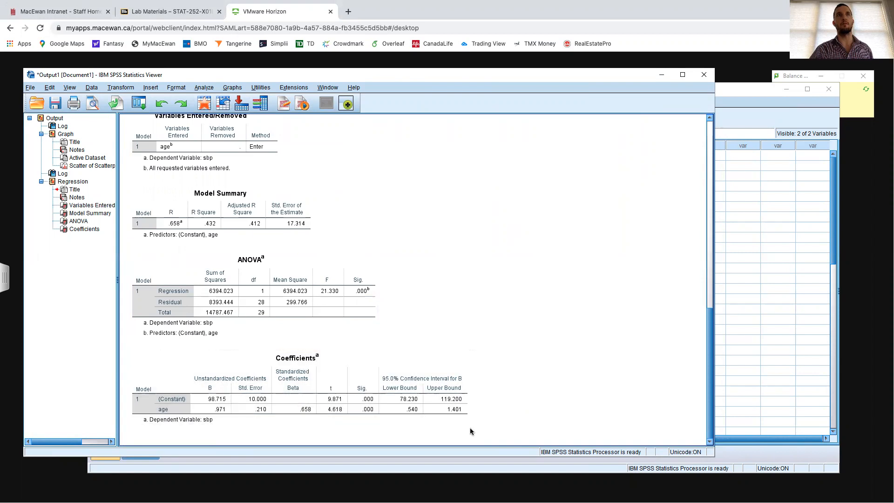
pyautogui.hotkey('ctrl', 'Right')
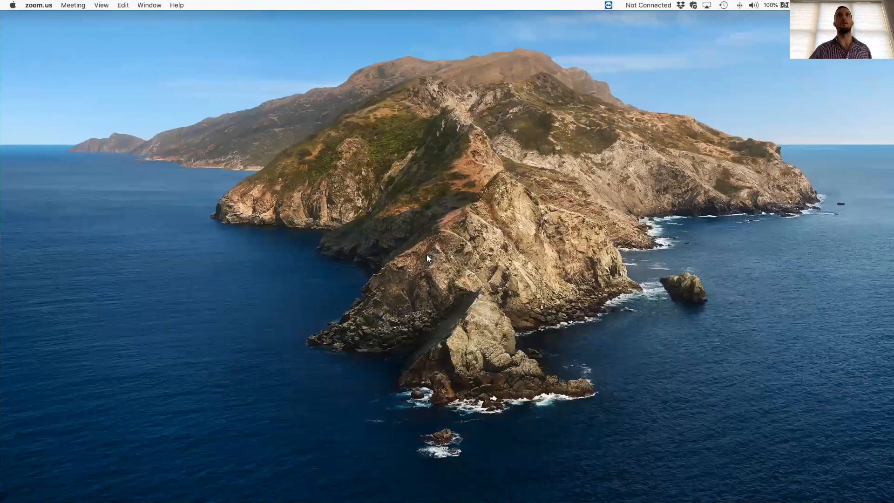
pyautogui.hotkey('ctrl', 'Left')
pyautogui.hotkey('ctrl', 'Left')
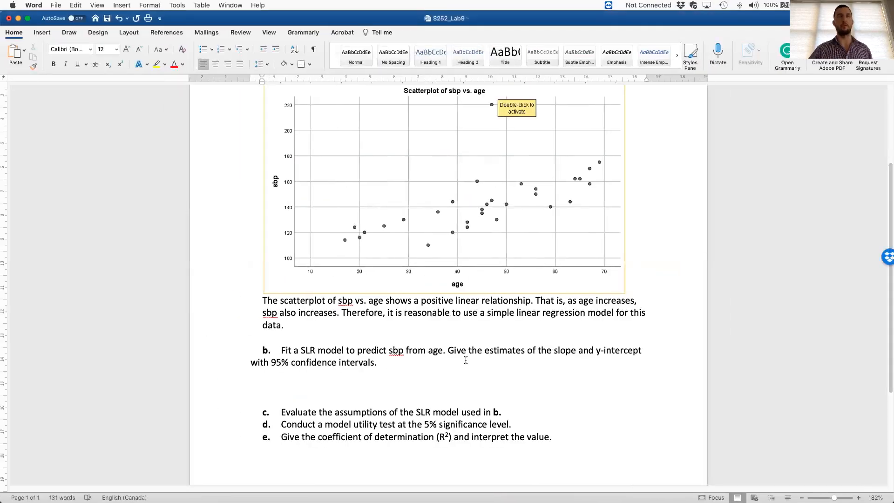
# - Remove the empty extra desktop, Desktop 6, and return to the Word document
pyautogui.hotkey('ctrl', 'Up')
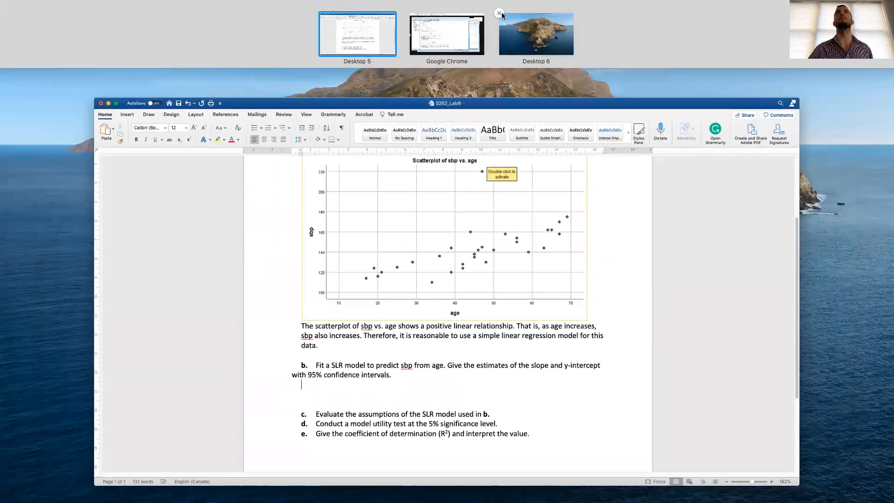
pyautogui.click(499, 13)
pyautogui.click(490, 41)
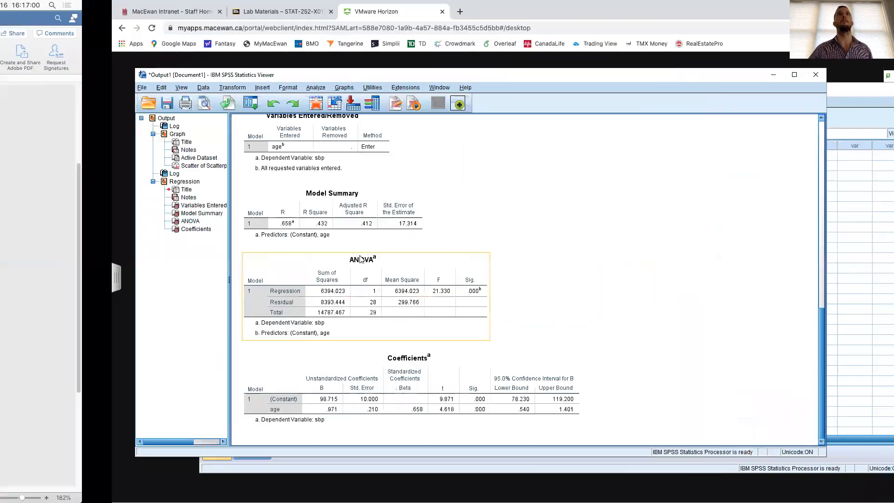
pyautogui.hotkey('ctrl', 'Left')
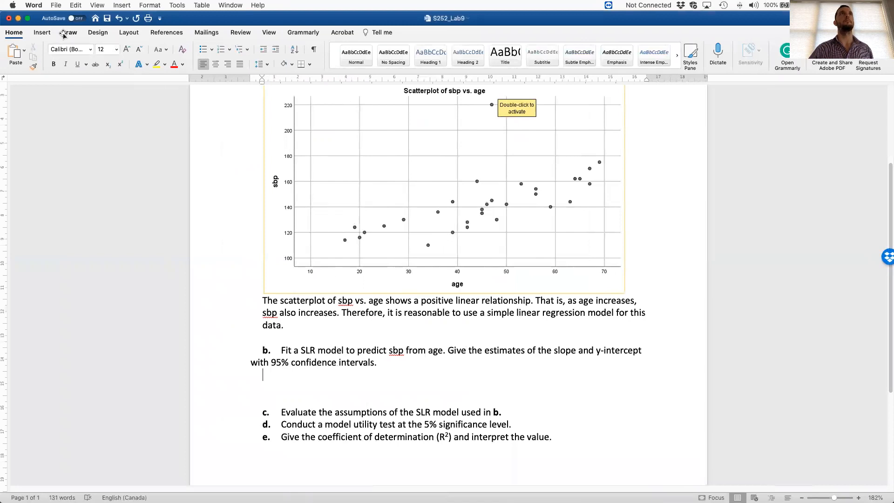
# - Insert the saved Coefficients table screenshot from the Desktop folder as a picture under question b
pyautogui.click(42, 32)
pyautogui.click(115, 54)
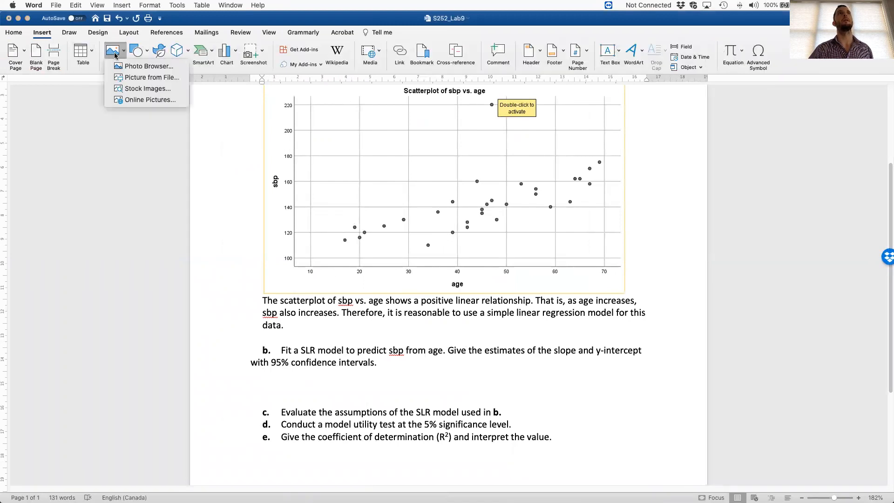
pyautogui.click(150, 77)
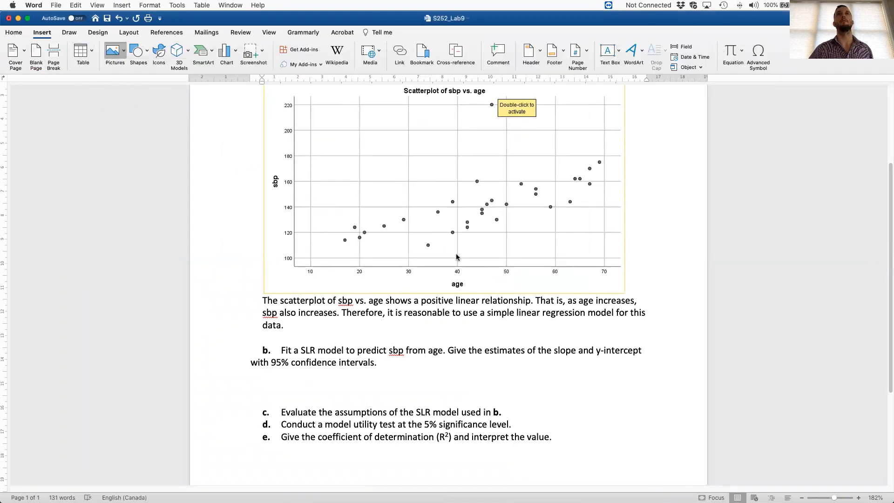
pyautogui.click(339, 244)
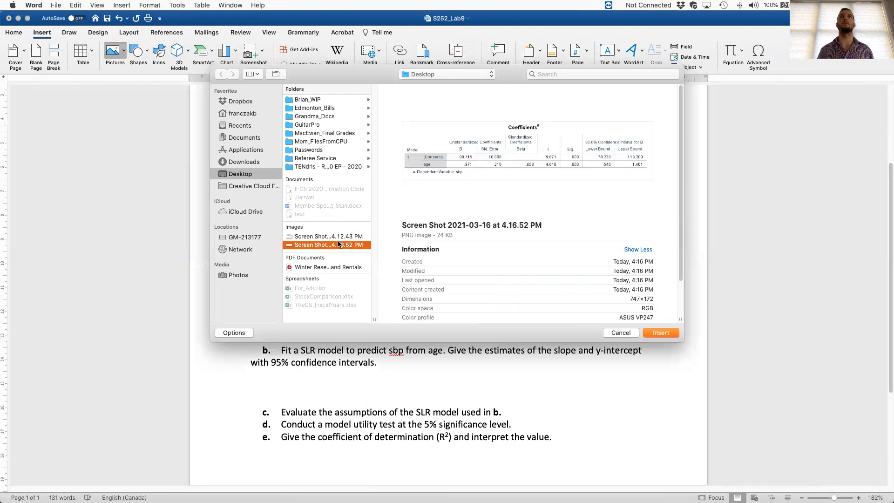
pyautogui.doubleClick(339, 244)
pyautogui.scroll(-1, 605, 400)
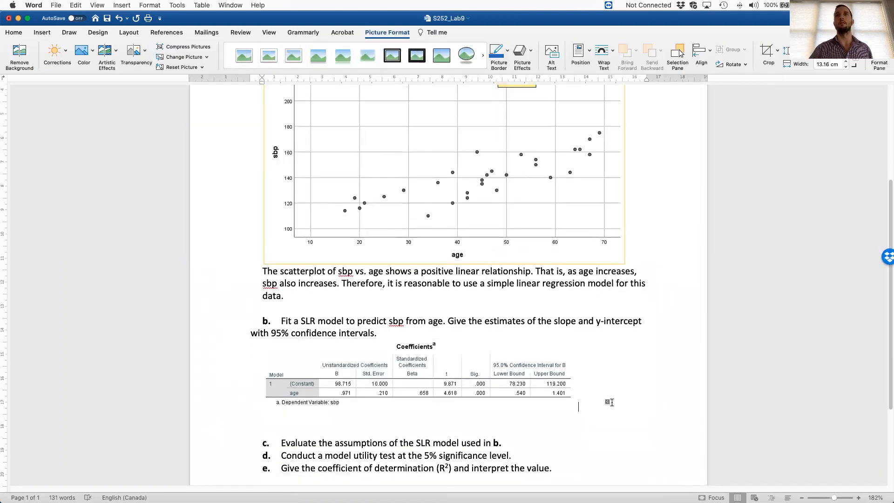
# - Below the Coefficients table, write "b0 = 98.715" and "b1 = 0.971" on separate lines
pyautogui.click(609, 402)
pyautogui.press('Return')
pyautogui.scroll(-4, 610, 402)
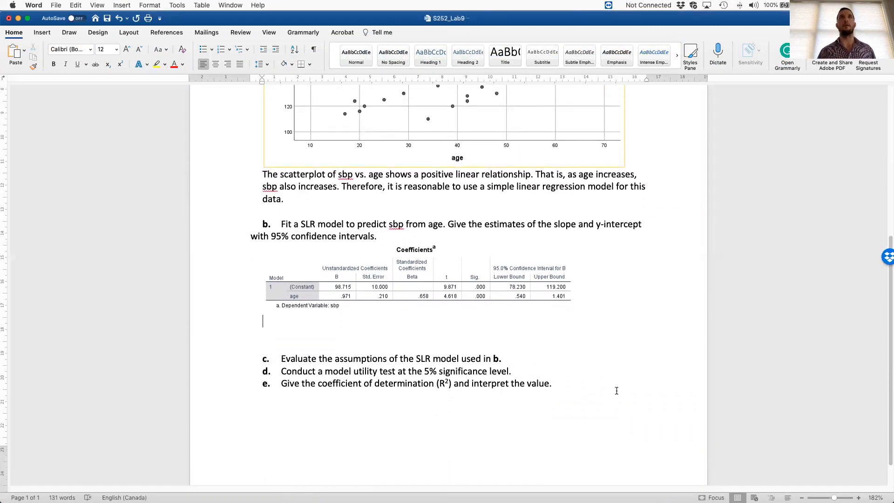
pyautogui.write('b-')
pyautogui.write(' = 98.715')
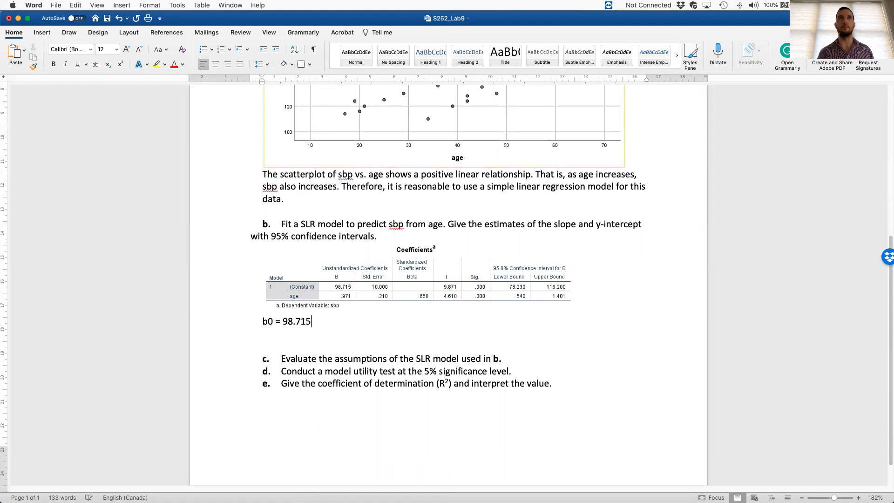
pyautogui.press('Return')
pyautogui.write('b1 ')
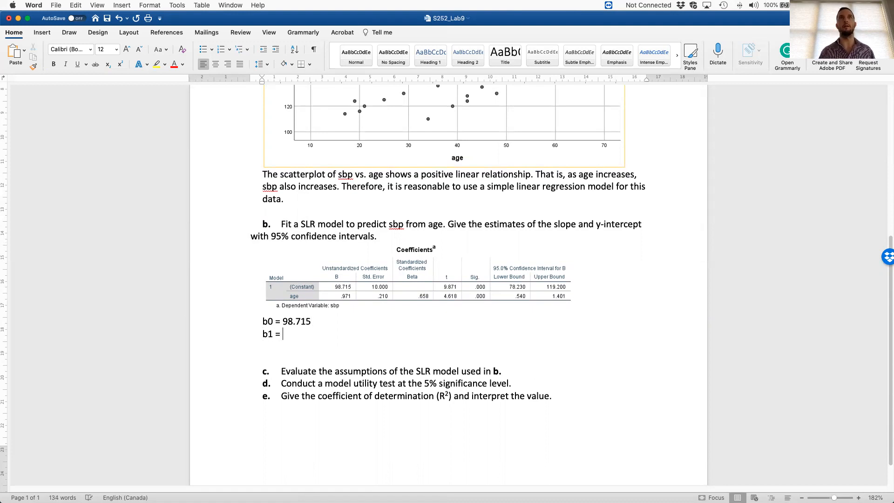
pyautogui.write('= 0.971')
pyautogui.press('Return')
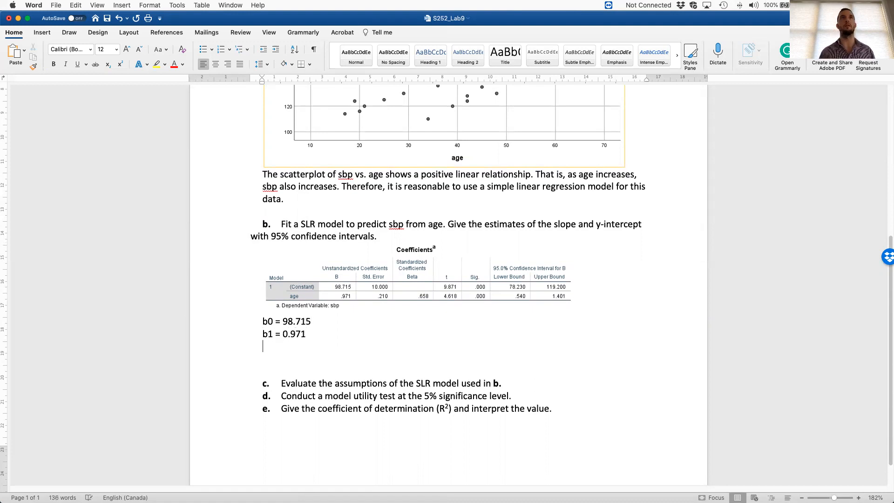
# - Under the two estimates, write "So, your fitted SLR model is given by"
pyautogui.write('So, your fitted SLR ')
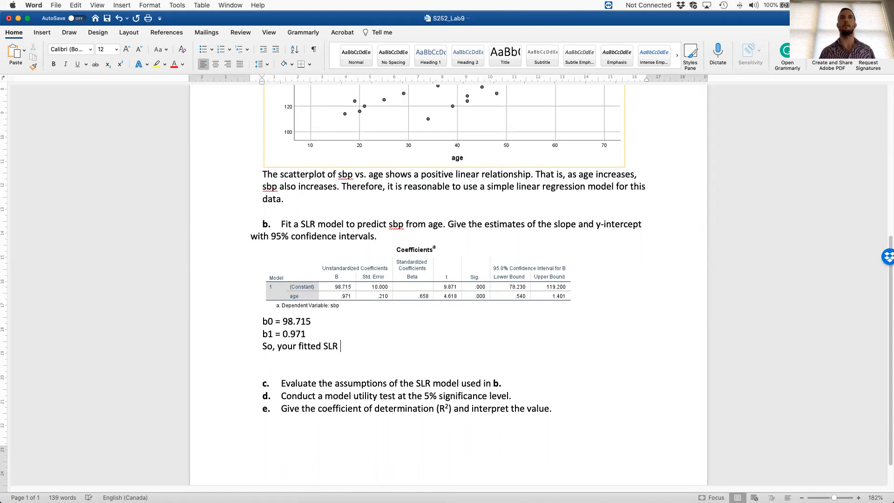
pyautogui.write('model is given by')
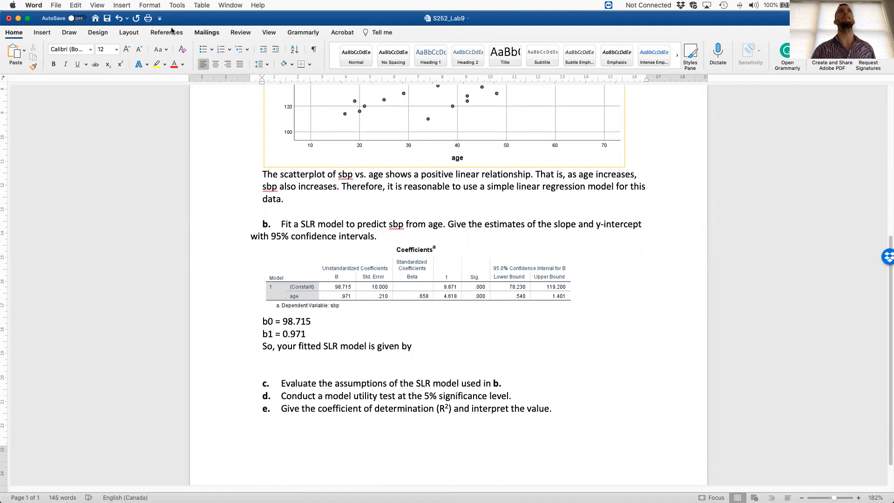
# - Insert an equation after "So, your fitted SLR model is given by" and enter y with a hat accent
pyautogui.click(44, 33)
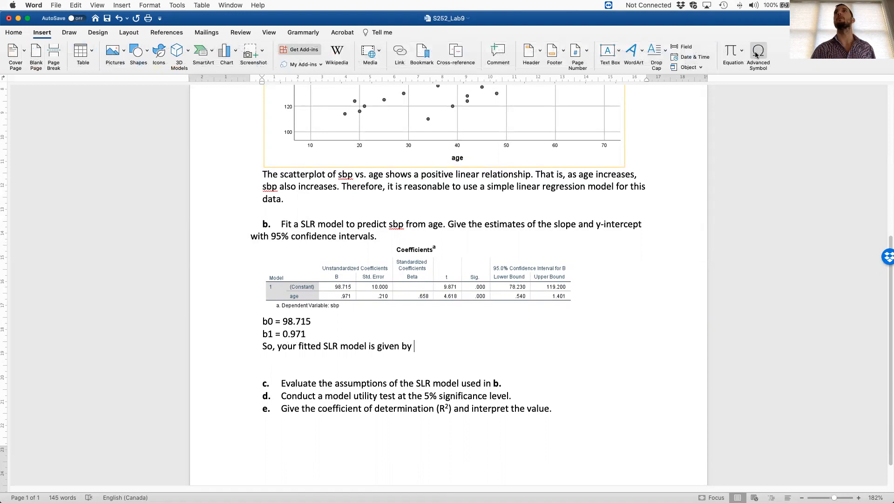
pyautogui.click(734, 53)
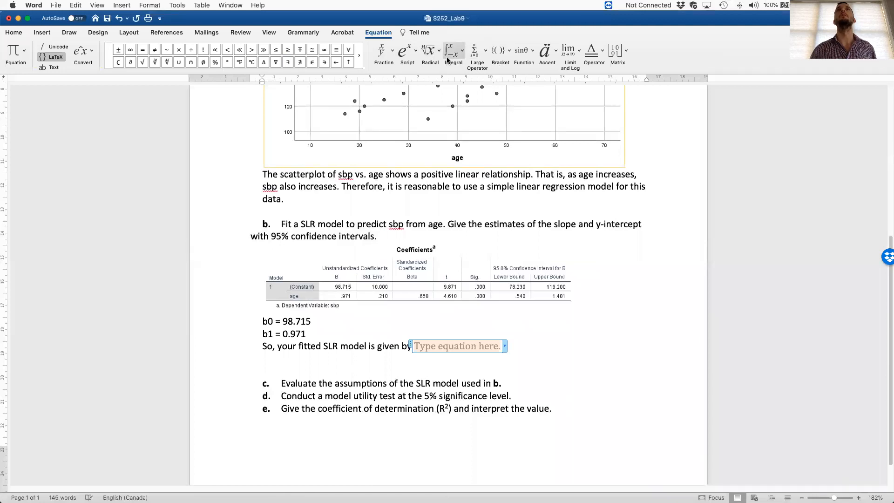
pyautogui.click(415, 56)
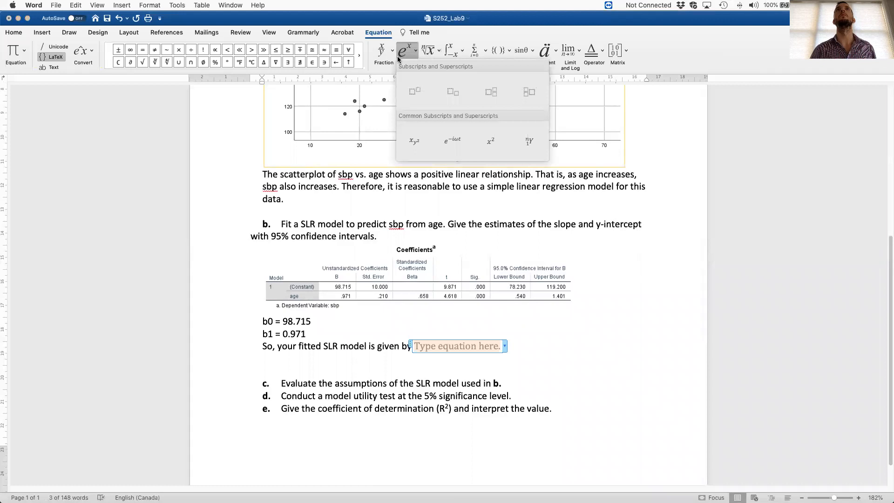
pyautogui.click(393, 56)
pyautogui.click(392, 55)
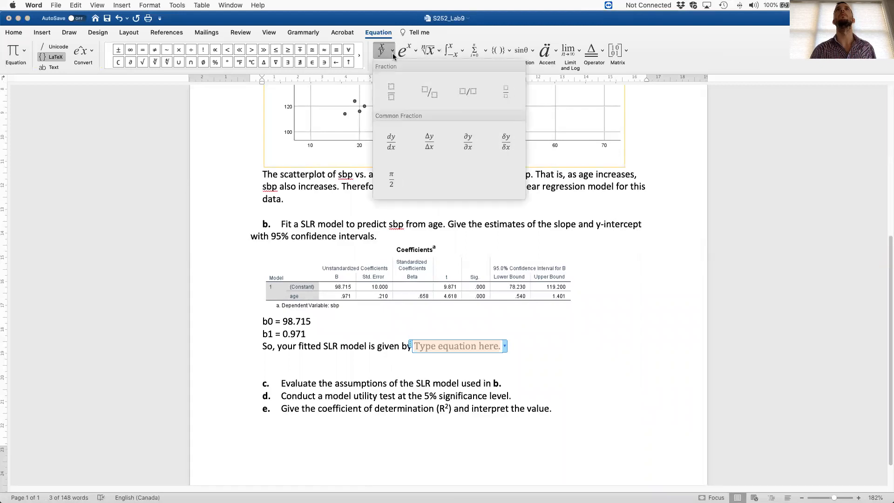
pyautogui.click(439, 53)
pyautogui.click(439, 53)
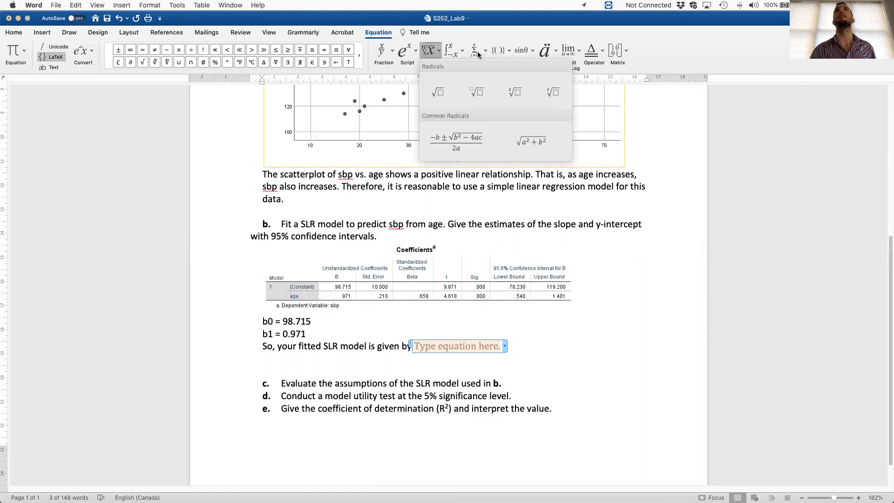
pyautogui.click(557, 51)
pyautogui.click(551, 53)
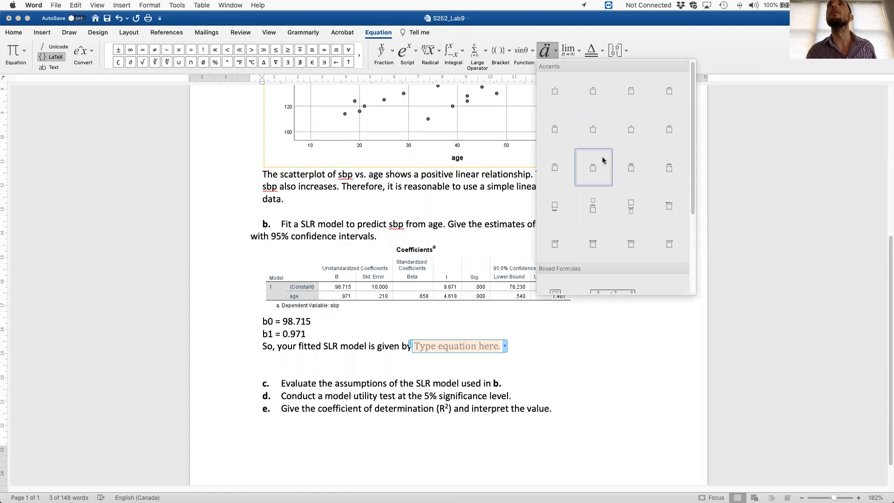
pyautogui.scroll(-5, 635, 160)
pyautogui.scroll(5, 678, 156)
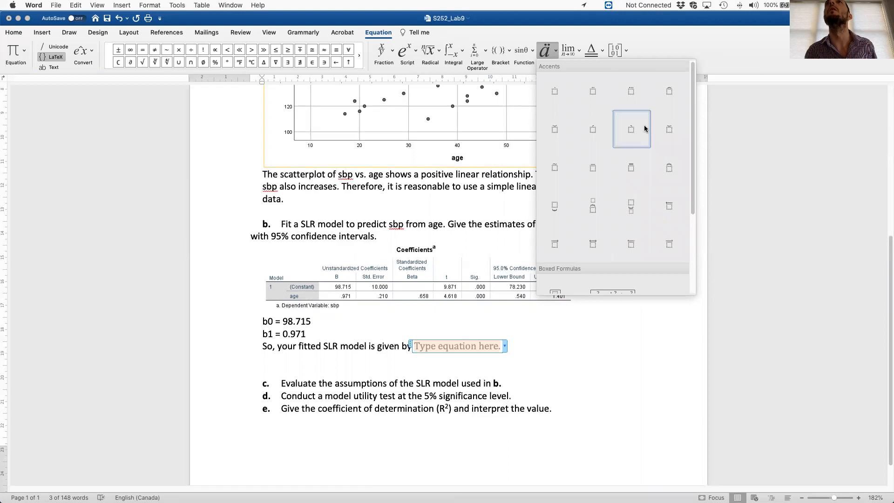
pyautogui.click(669, 91)
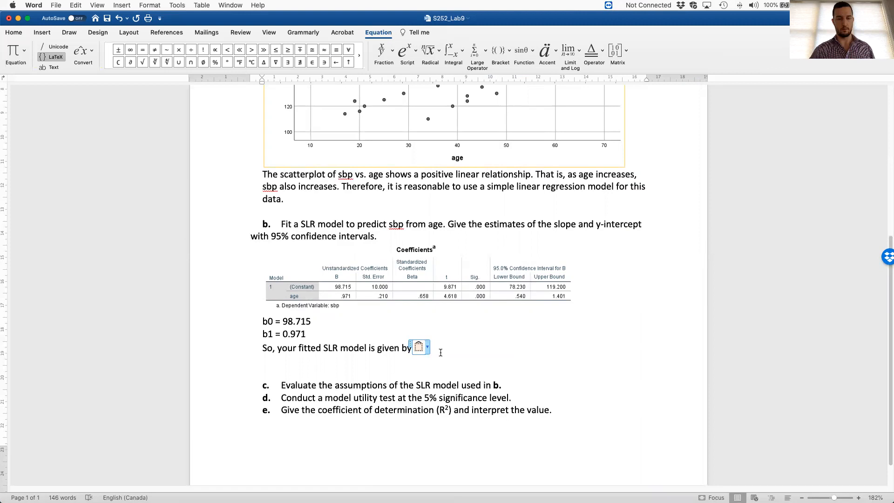
pyautogui.write('y')
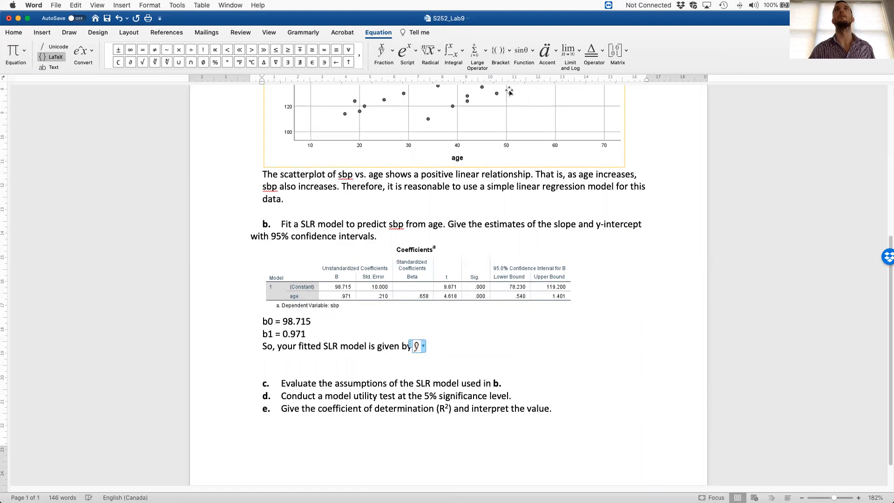
pyautogui.click(411, 58)
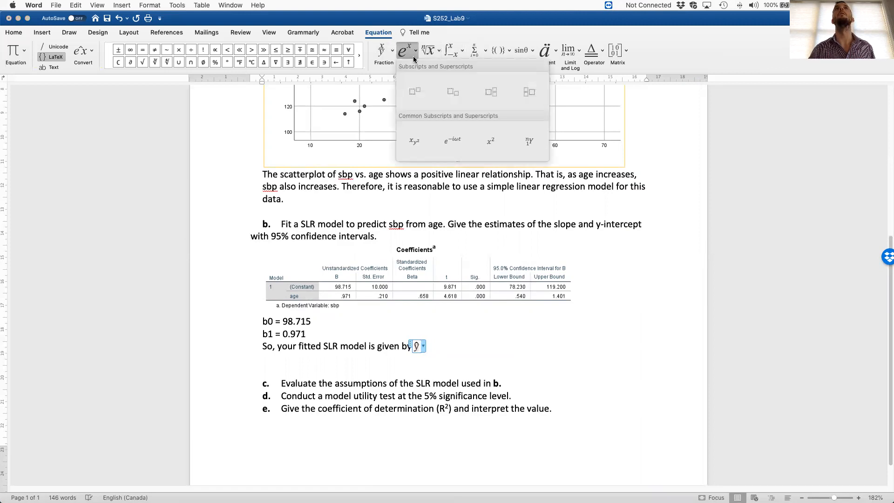
pyautogui.click(442, 92)
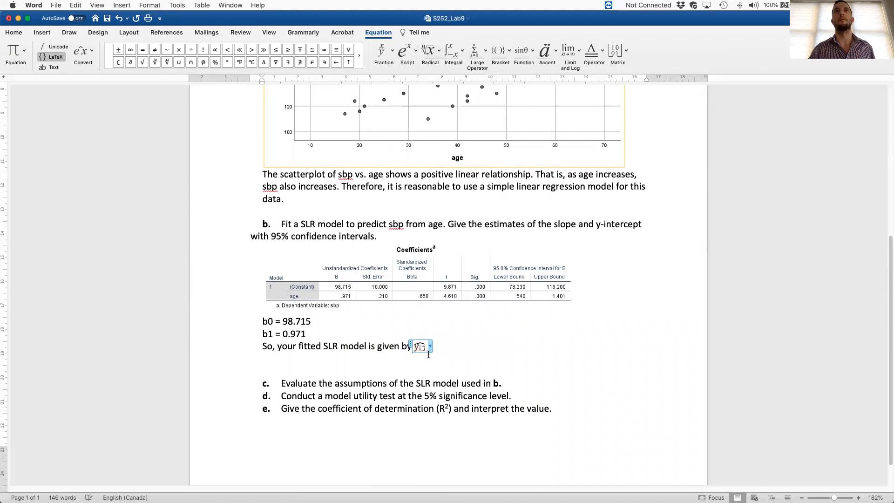
pyautogui.press('super+z')
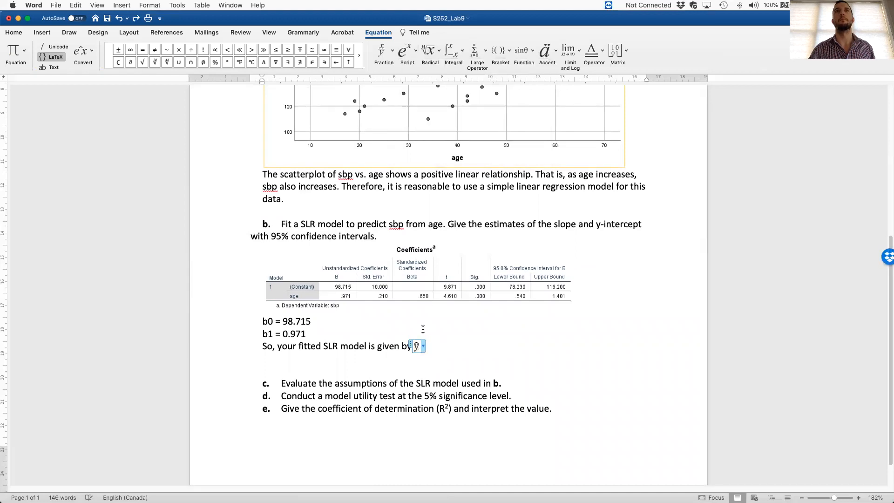
pyautogui.click(410, 56)
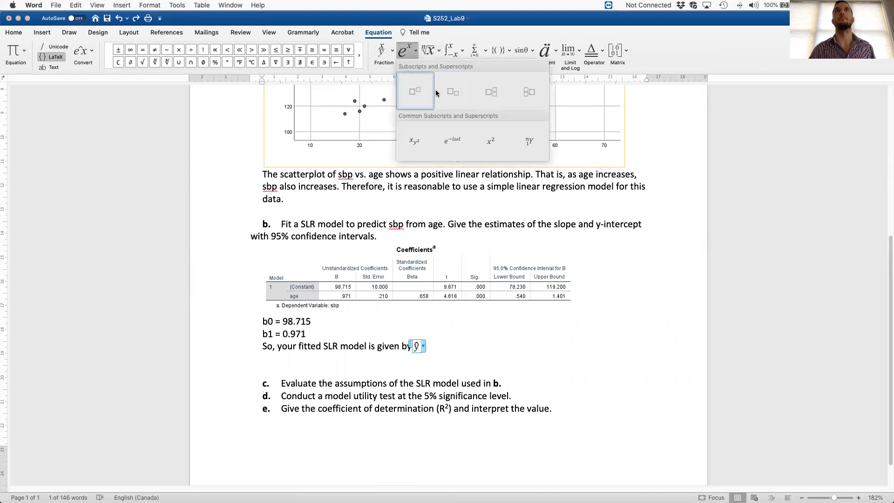
pyautogui.click(452, 92)
pyautogui.press('super+z')
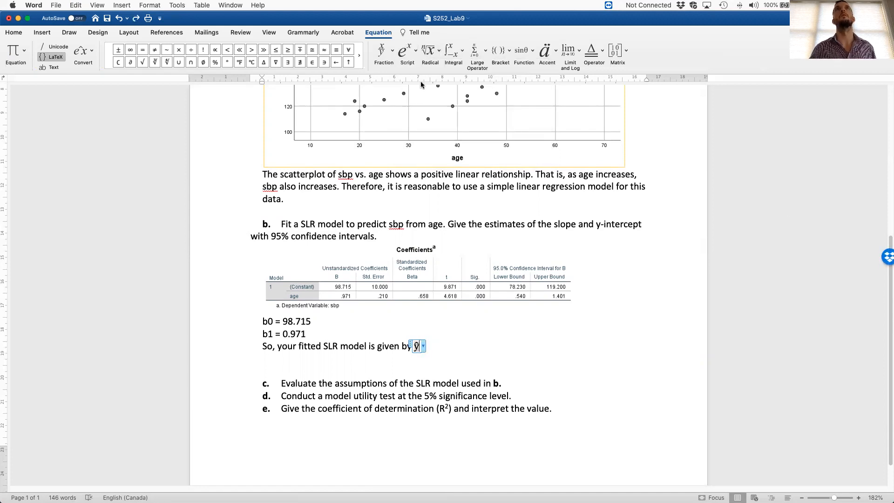
pyautogui.click(407, 52)
pyautogui.click(441, 92)
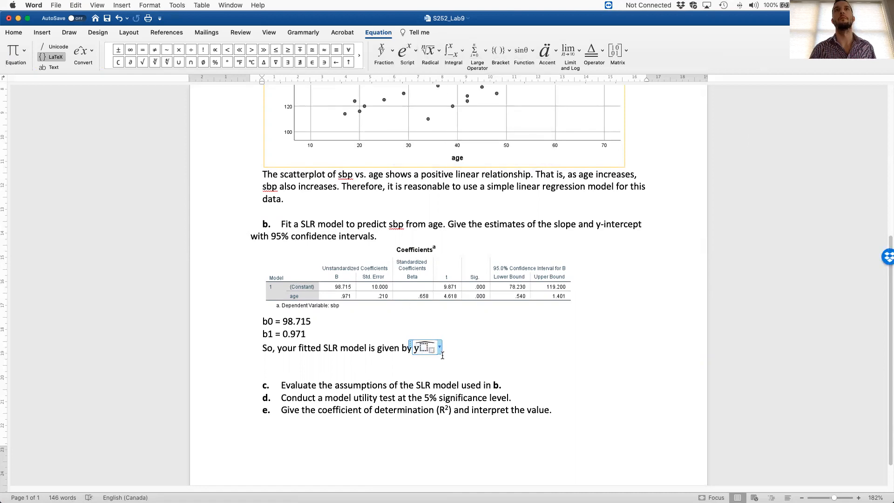
pyautogui.press('super+z')
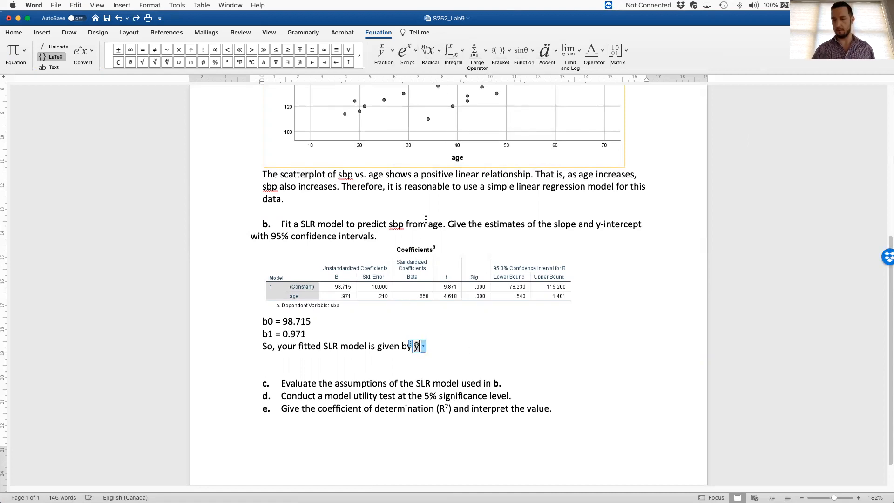
# - Add the subscript i to the y-hat, follow it with an equals sign, and leave the equation
pyautogui.click(410, 51)
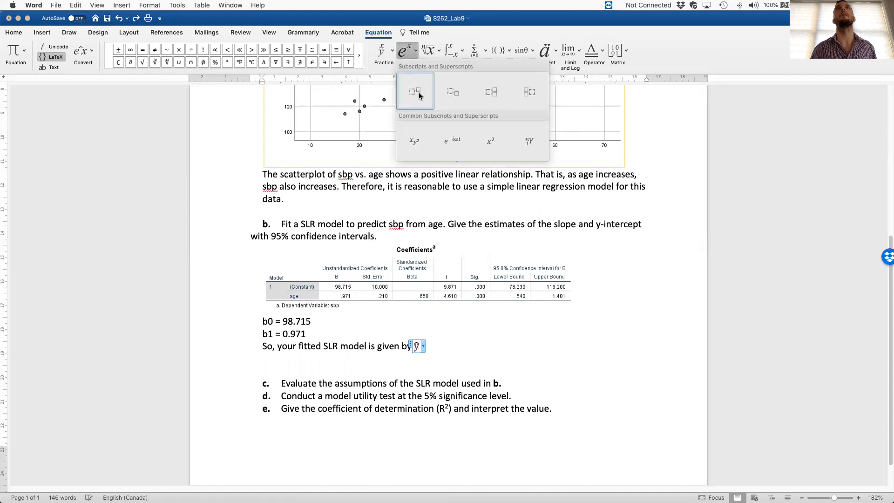
pyautogui.click(453, 92)
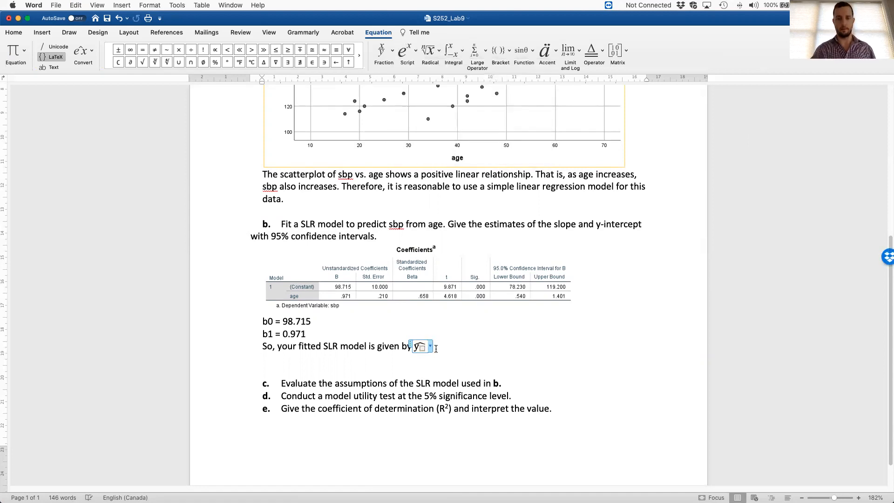
pyautogui.write('i')
pyautogui.press('Right')
pyautogui.write('=')
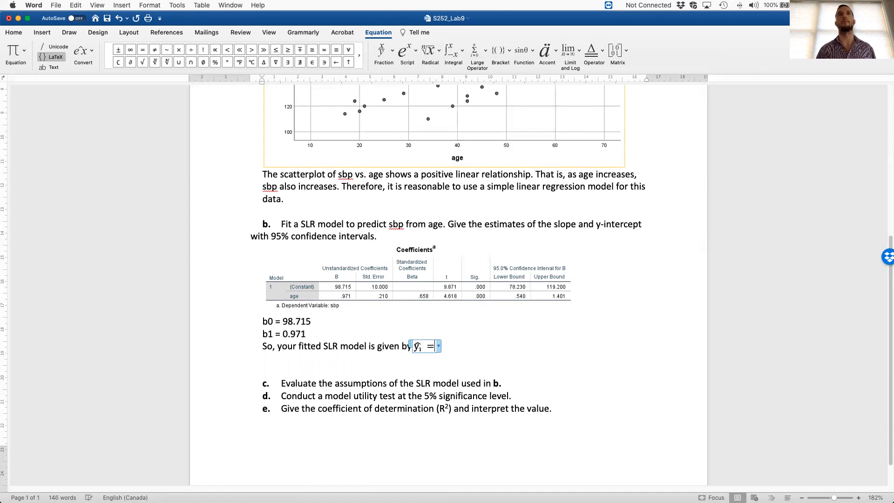
pyautogui.press('Left')
pyautogui.press('Left')
pyautogui.press('Right')
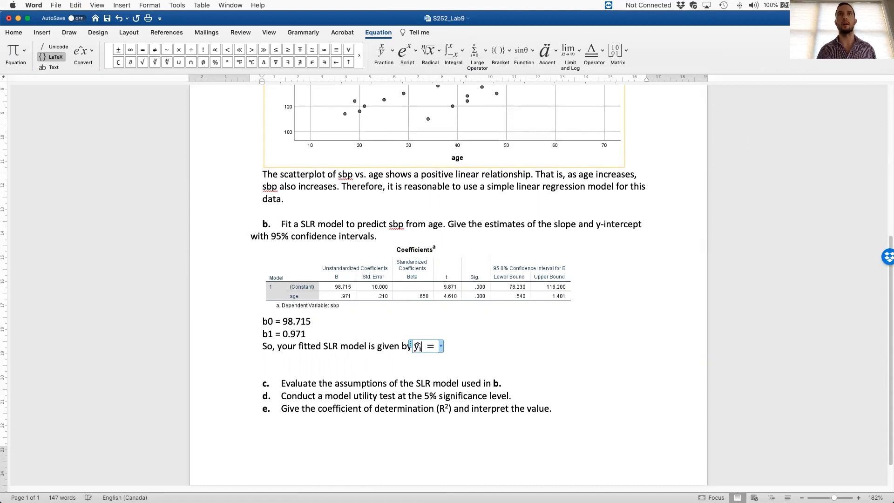
pyautogui.press('Right')
pyautogui.press('Right')
pyautogui.click(553, 357)
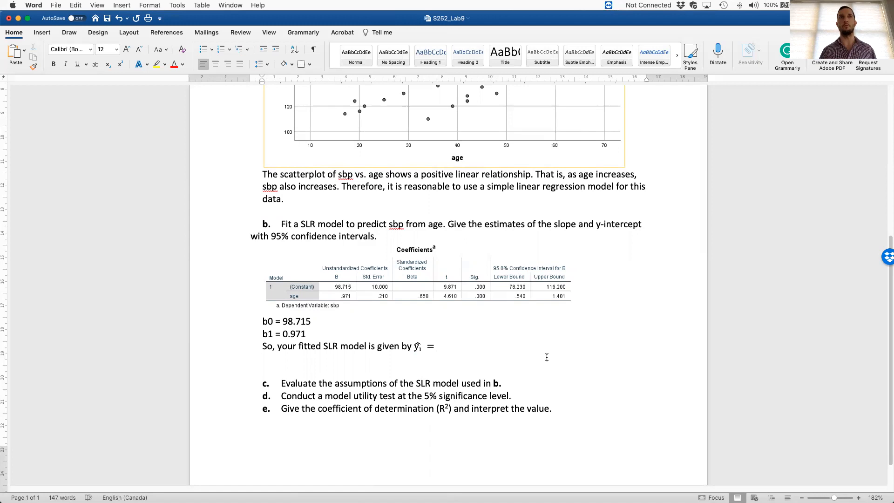
# - Complete the fitted model with 98.715 + 0.971x, turning the x into an equation with the subscript i
pyautogui.write('98.715 + 0.971x')
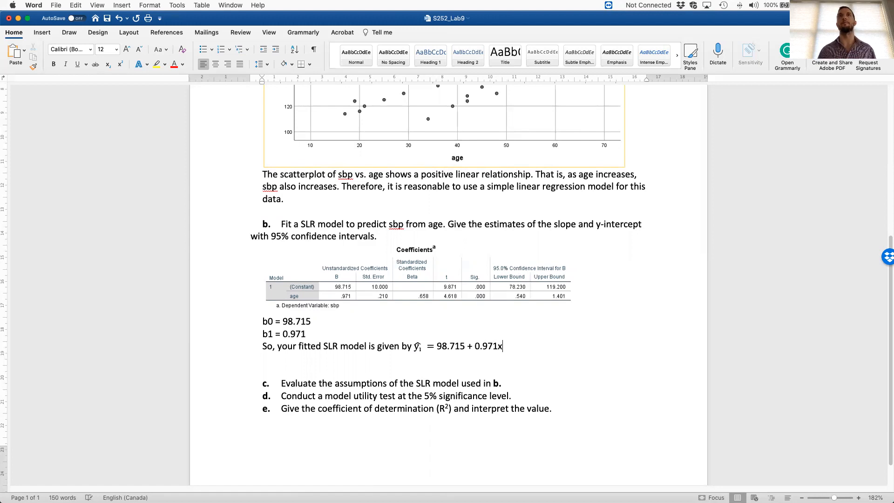
pyautogui.hotkey('shift', 'Left')
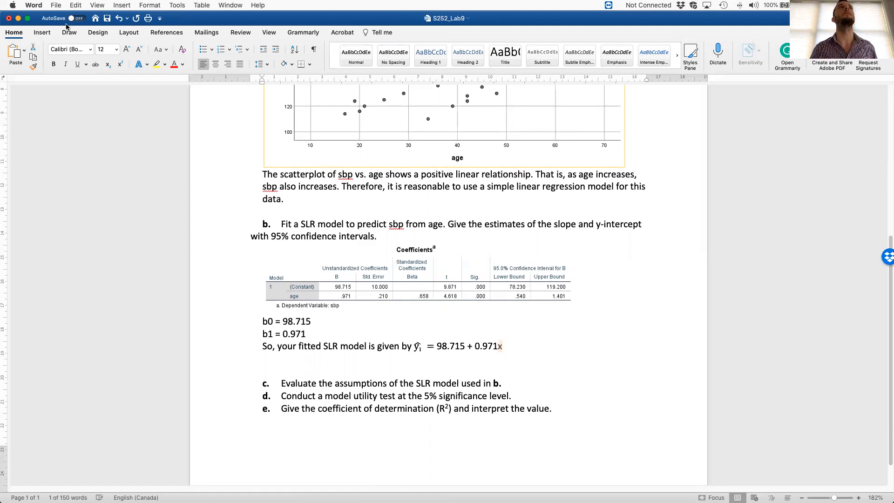
pyautogui.click(42, 32)
pyautogui.click(732, 52)
pyautogui.click(409, 62)
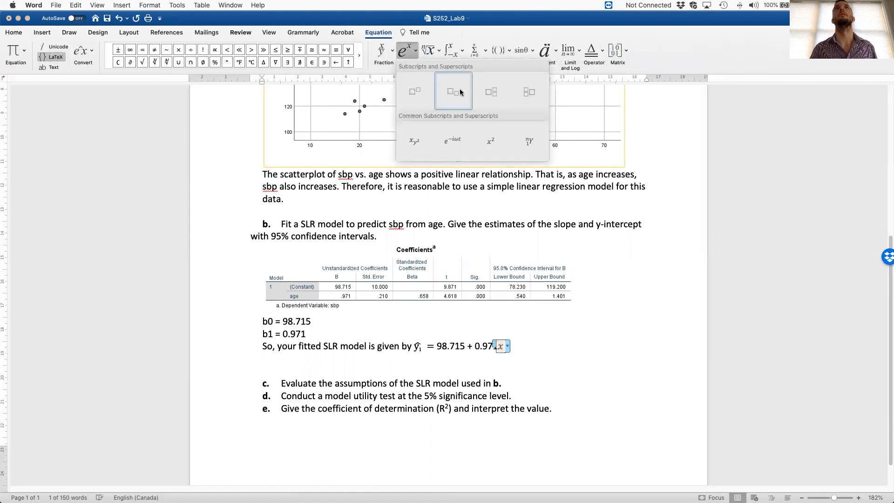
pyautogui.click(452, 96)
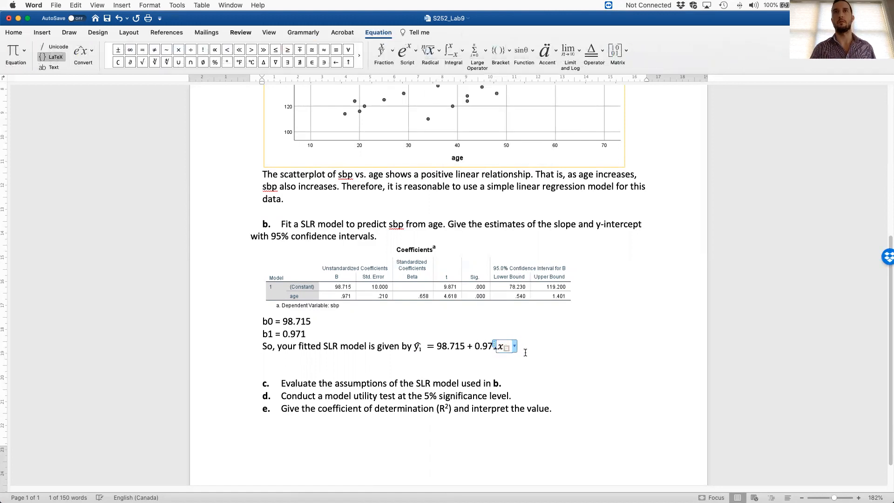
pyautogui.write('i')
pyautogui.press('Right')
pyautogui.press('Right')
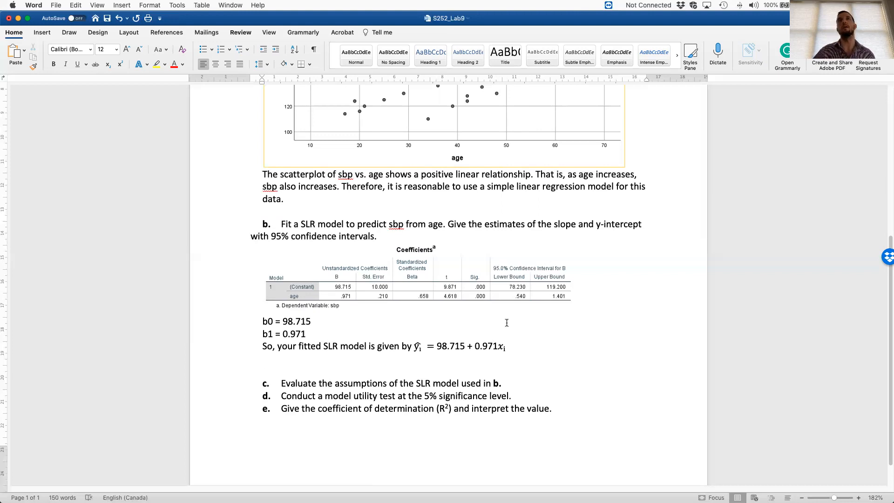
# - Below the fitted model, leaving a blank line, write "The 95% confidence interval for b0 is (78.230, 119.200)"
pyautogui.click(400, 365)
pyautogui.write('T')
pyautogui.press('Return')
pyautogui.write('The')
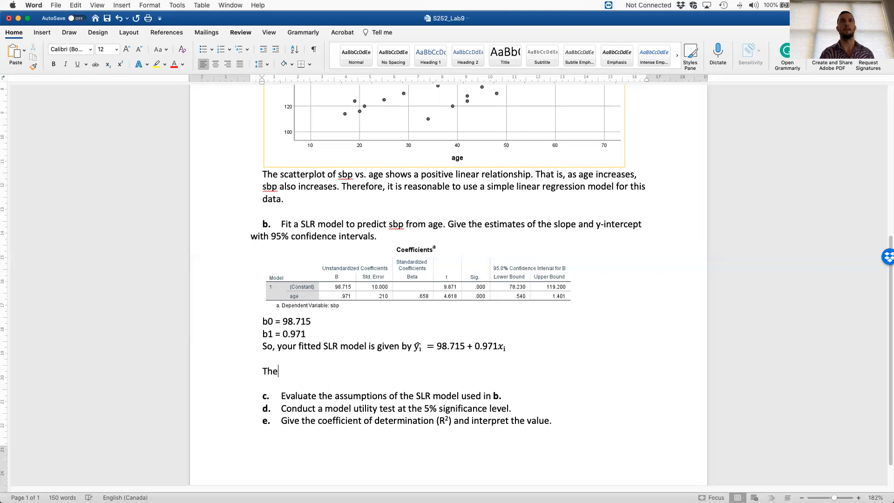
pyautogui.write(' 95% conf')
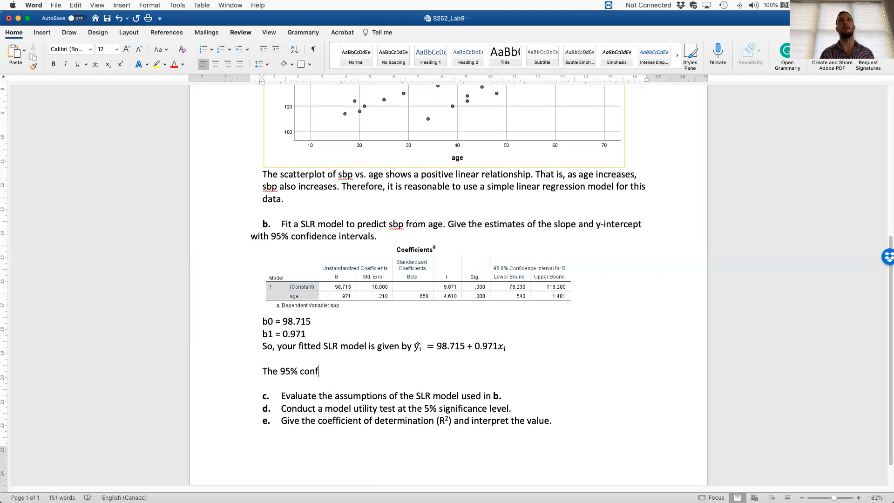
pyautogui.write('idence interval for b0-is')
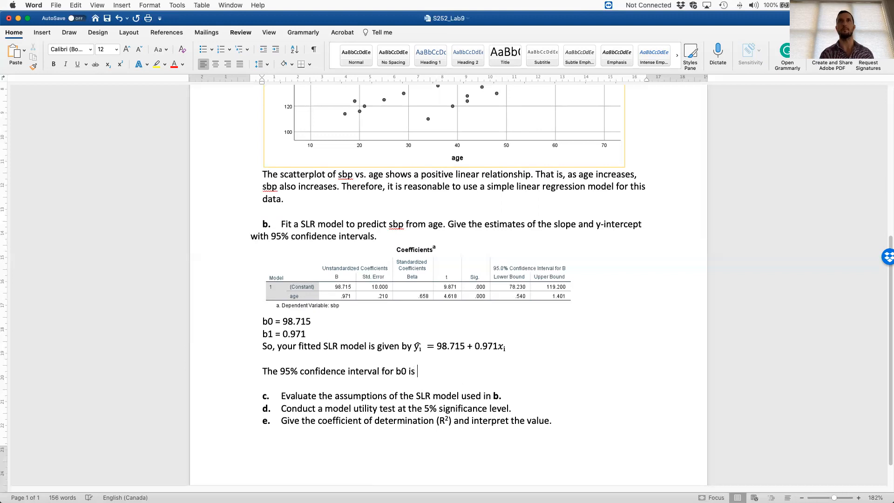
pyautogui.write(' (78.230')
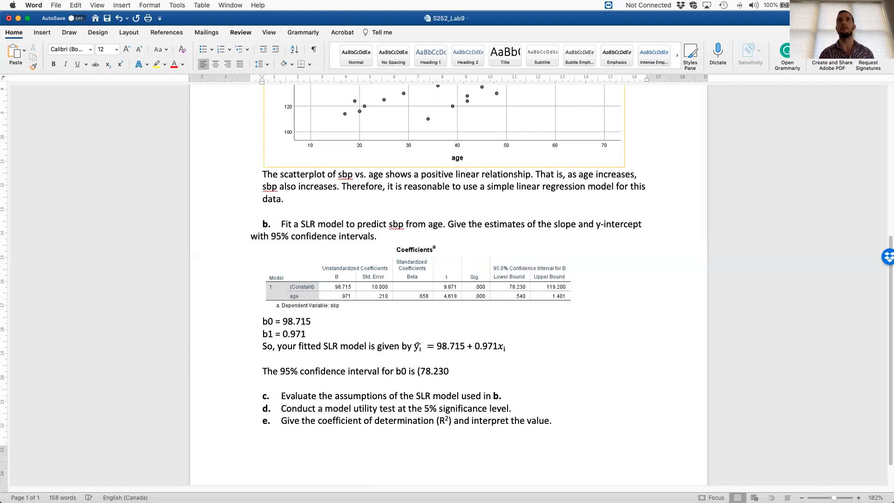
pyautogui.write(', 119.200)')
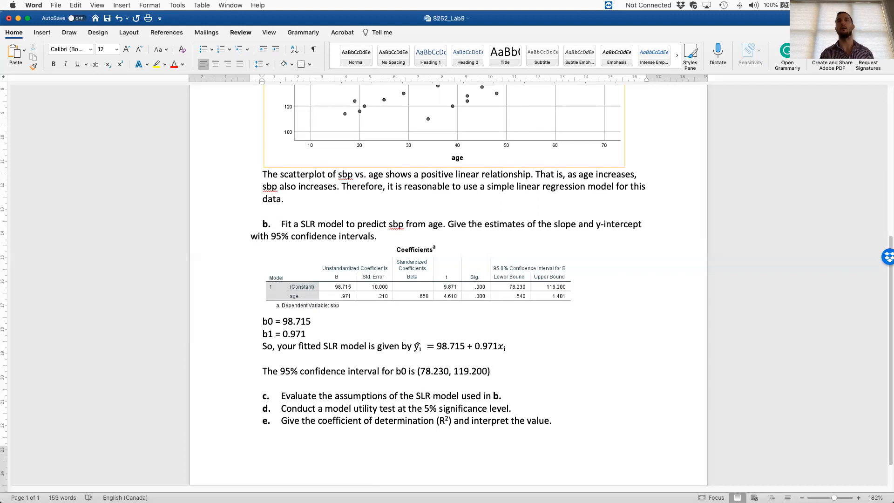
pyautogui.write('. SO, we a')
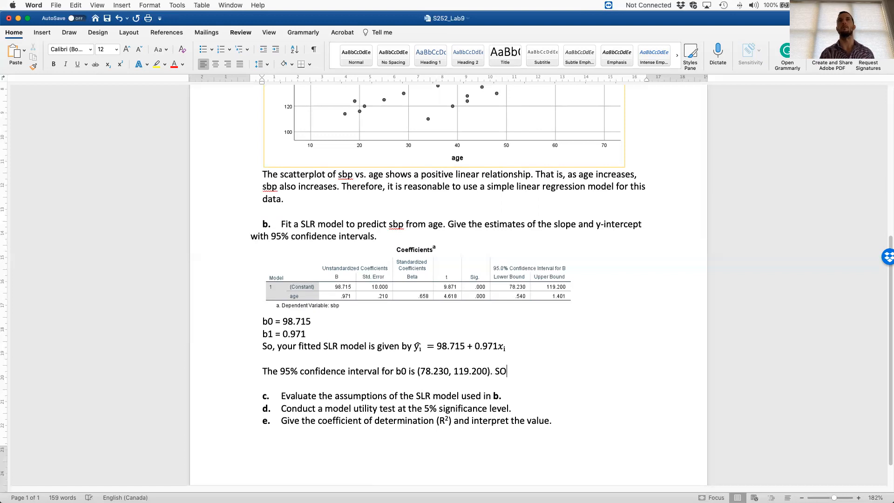
# - Continue the interval paragraph with ". So, we are 95% confident that the population y-intercept is between 78.230 and 119.2"
pyautogui.press('BackSpace')
pyautogui.press('BackSpace')
pyautogui.press('BackSpace')
pyautogui.press('BackSpace')
pyautogui.press('BackSpace')
pyautogui.press('BackSpace')
pyautogui.write('o, we are 95% confident that the ')
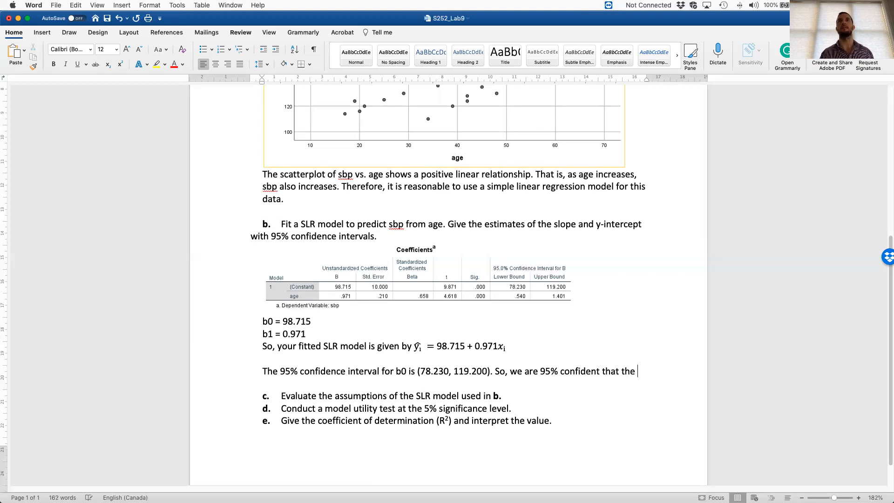
pyautogui.write('true')
pyautogui.press('BackSpace')
pyautogui.press('BackSpace')
pyautogui.press('BackSpace')
pyautogui.write('population y-')
pyautogui.write('on')
pyautogui.press('BackSpace')
pyautogui.press('BackSpace')
pyautogui.write('intercept ')
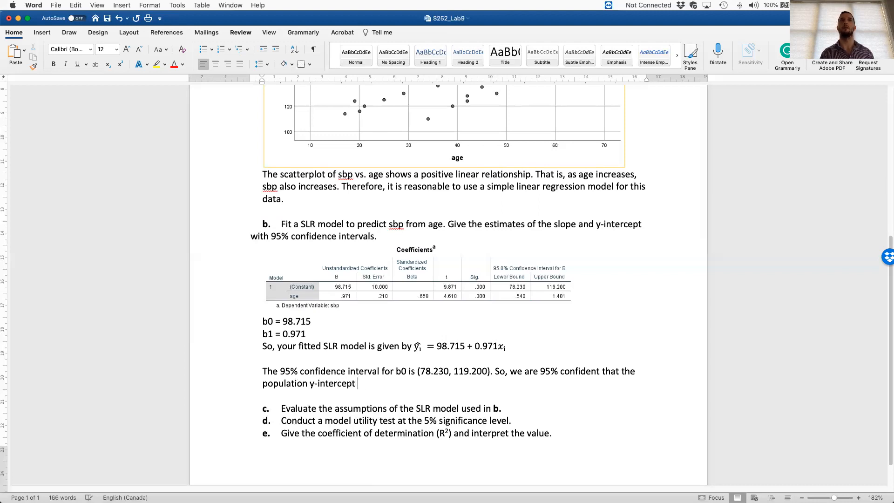
pyautogui.write('is between 78.230 and 119.2 ')
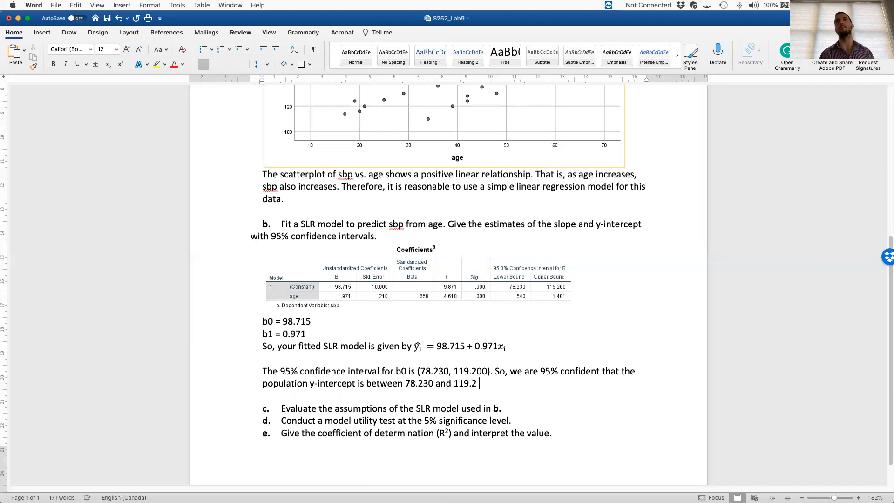
pyautogui.write('. This also')
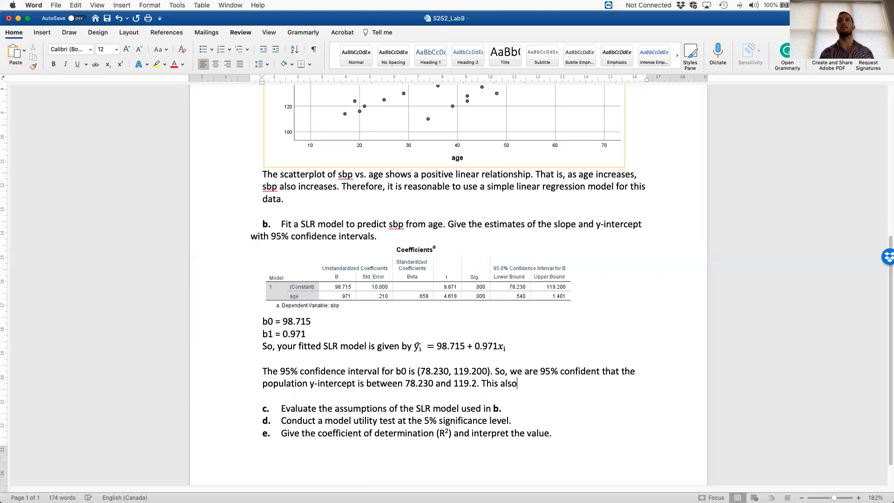
pyautogui.write(' means that we are 9')
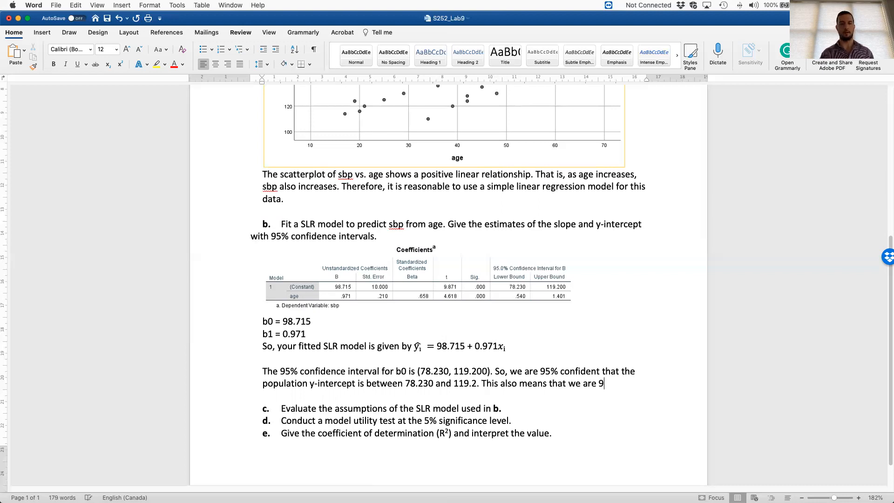
pyautogui.write('5% confident that the')
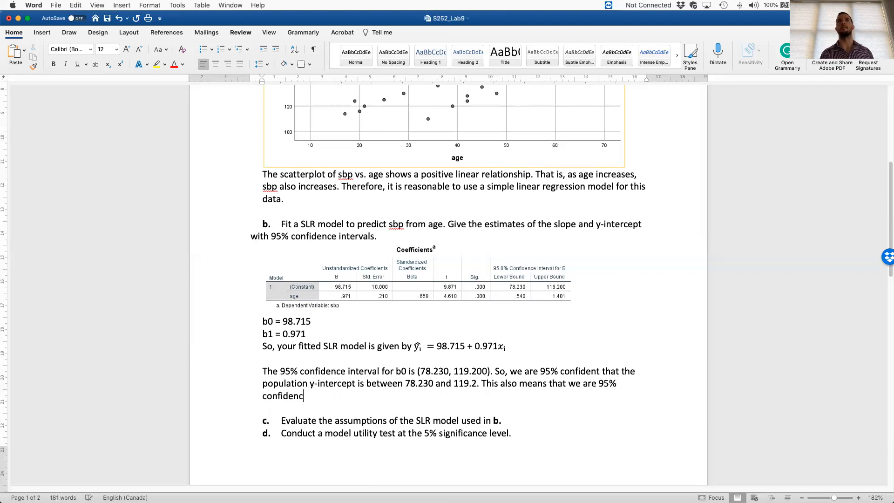
pyautogui.write(' value fo sdp')
# - Continue the b0 interpretation with "population value of sbp when age is zero is between"
pyautogui.press('BackSpace')
pyautogui.press('BackSpace')
pyautogui.press('BackSpace')
pyautogui.press('BackSpace')
pyautogui.press('BackSpace')
pyautogui.press('BackSpace')
pyautogui.press('BackSpace')
pyautogui.press('BackSpace')
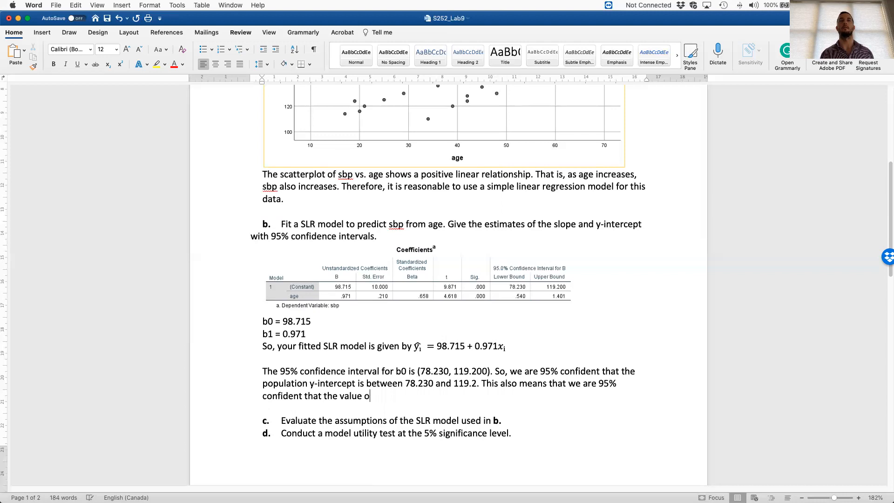
pyautogui.press('BackSpace')
pyautogui.press('BackSpace')
pyautogui.press('BackSpace')
pyautogui.press('BackSpace')
pyautogui.press('BackSpace')
pyautogui.press('BackSpace')
pyautogui.press('BackSpace')
pyautogui.press('BackSpace')
pyautogui.write('population value of sbp when age is zero is between')
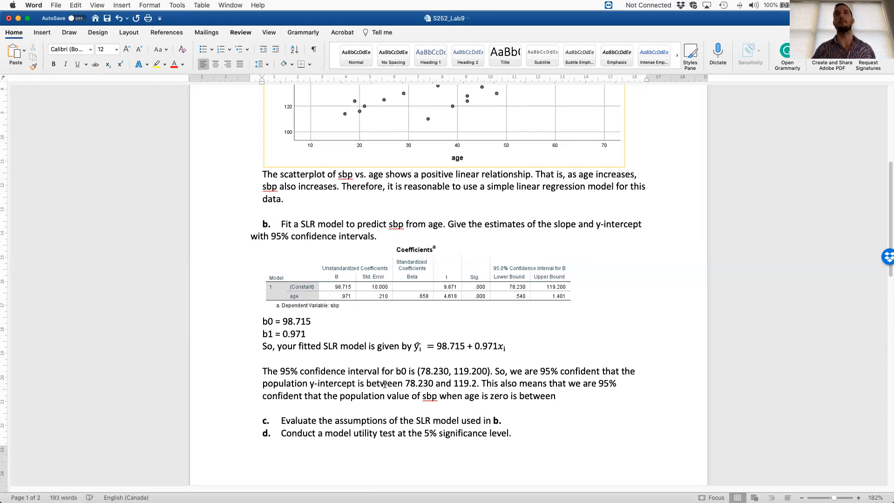
# - Finish the b0 interpretation with a copy of the paragraph's earlier "78.230 and 119.2" followed by a period
pyautogui.moveTo(405, 383); pyautogui.dragTo(483, 386)
pyautogui.press('super+c')
pyautogui.click(599, 396)
pyautogui.press('super+v')
pyautogui.write('.')
# - Start a new paragraph below, after a blank line, with "The 95% confidence interval for b1 is"
pyautogui.press('Return')
pyautogui.write('The 95% conf')
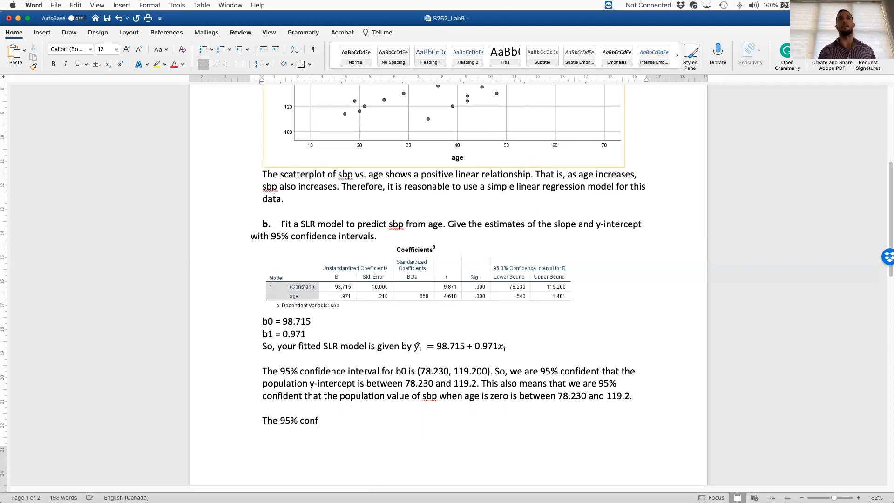
pyautogui.write('idence int')
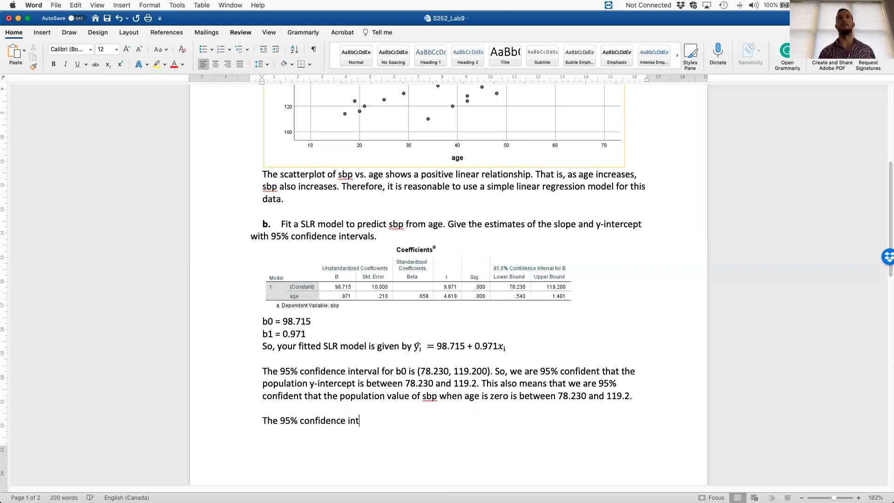
pyautogui.write('erval for b1 is')
pyautogui.press('BackSpace')
pyautogui.press('Up')
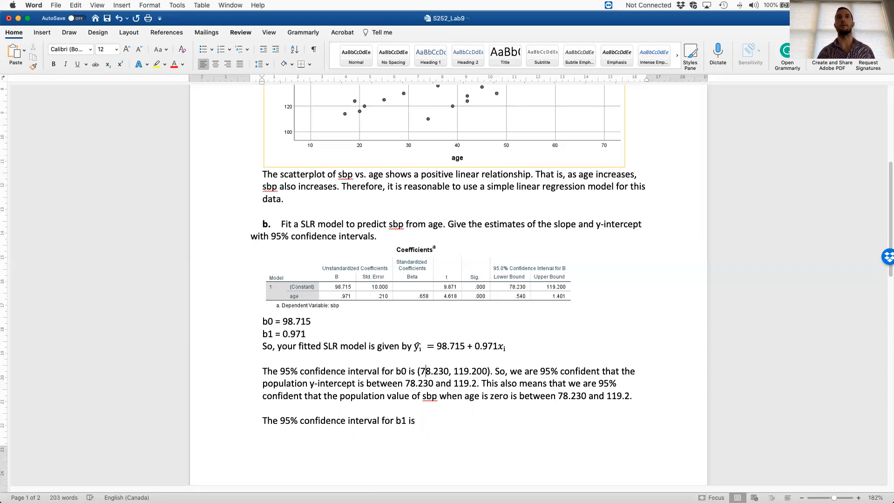
pyautogui.press('Left')
pyautogui.press('BackSpace')
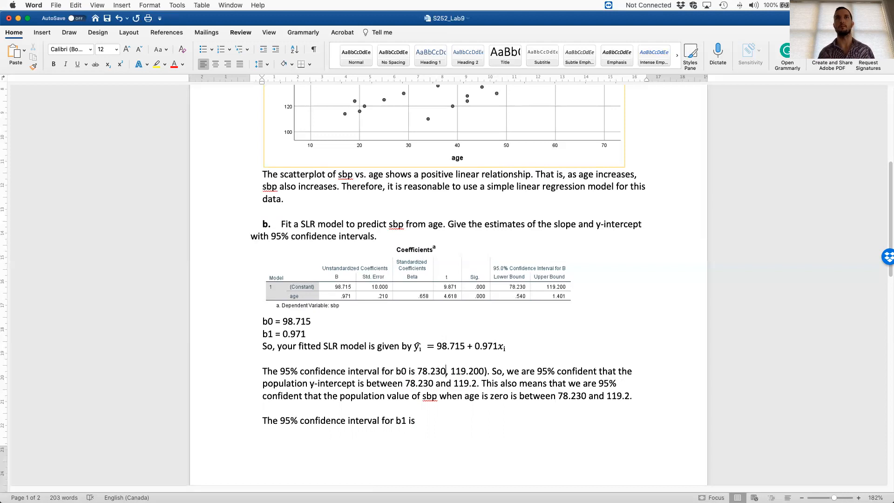
pyautogui.press('super+z')
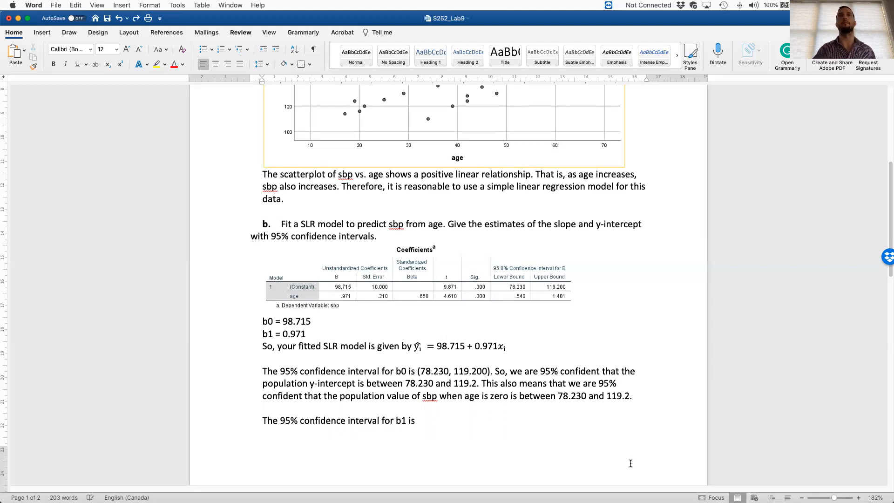
# - Enter the b1 confidence interval limits as "(0.540,1.401" after "b1 is"
pyautogui.write('(')
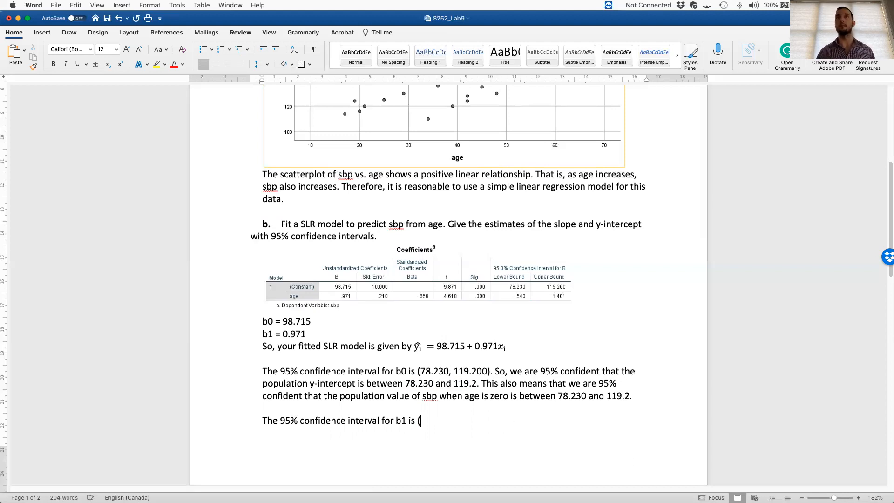
pyautogui.write('0.540')
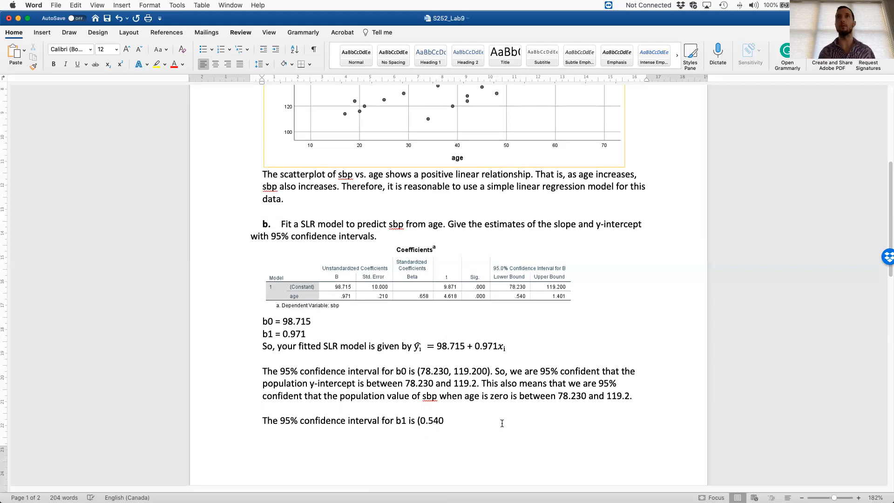
pyautogui.write(',1.')
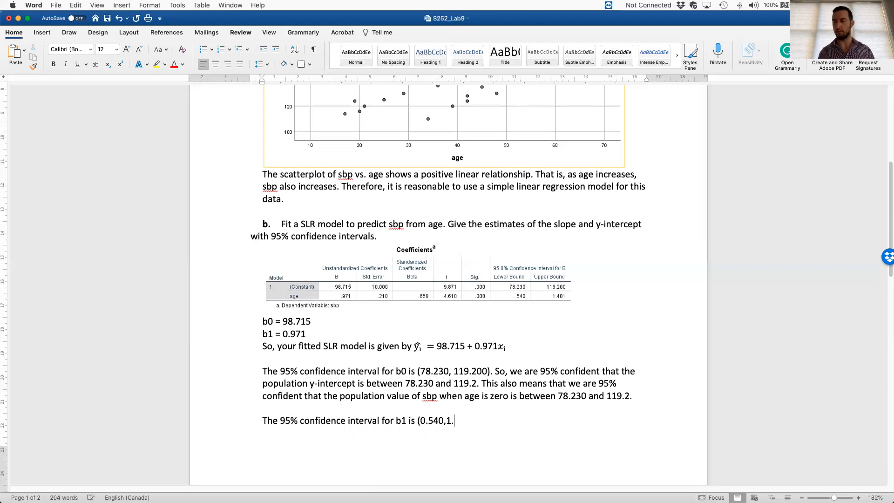
pyautogui.write('401). So we')
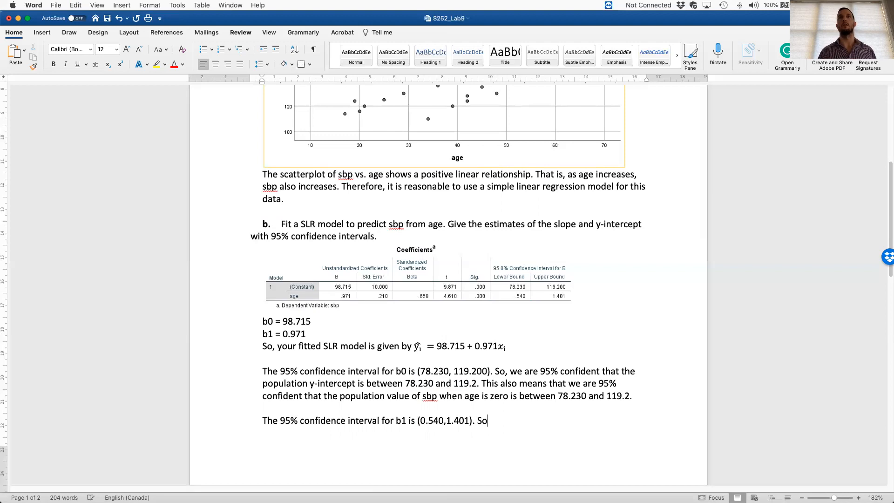
# - Close the interval and continue with "). So, are 95% confident that the population slope is between 0.540 and"
pyautogui.press('BackSpace')
pyautogui.press('BackSpace')
pyautogui.press('BackSpace')
pyautogui.press('BackSpace')
pyautogui.write(', are 95% ')
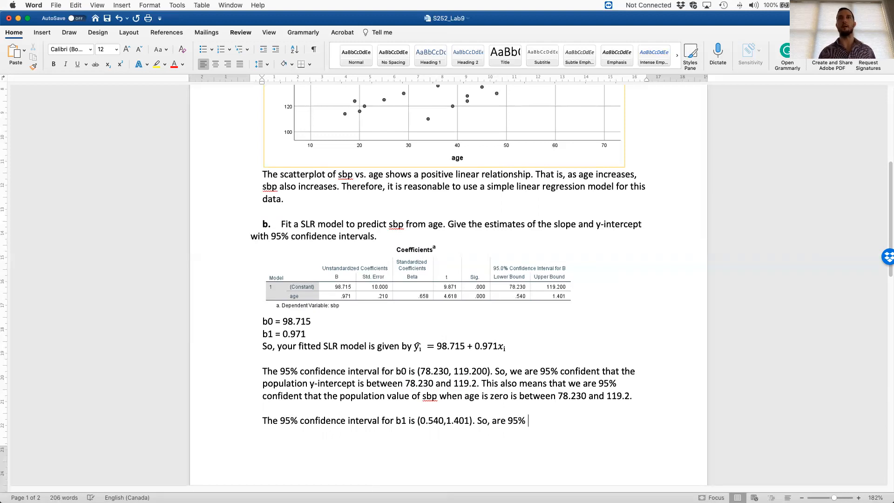
pyautogui.write('confident that the population slope is between 0.540 and')
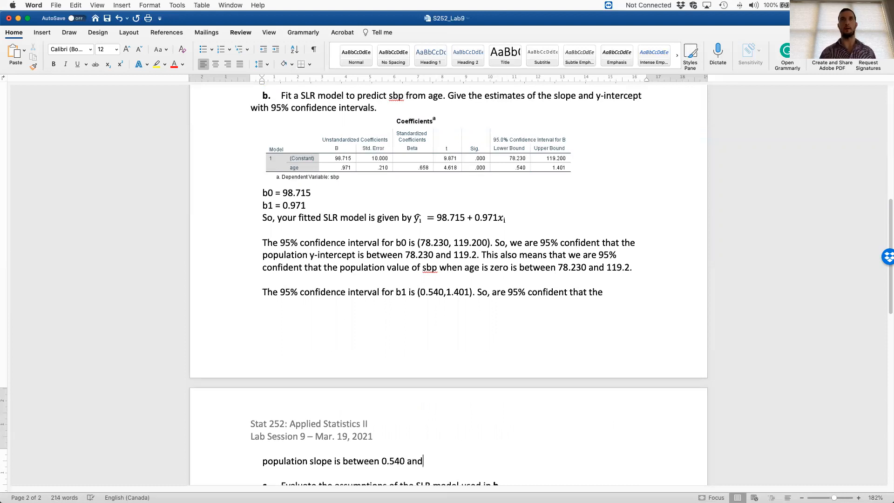
pyautogui.write(' 1.401')
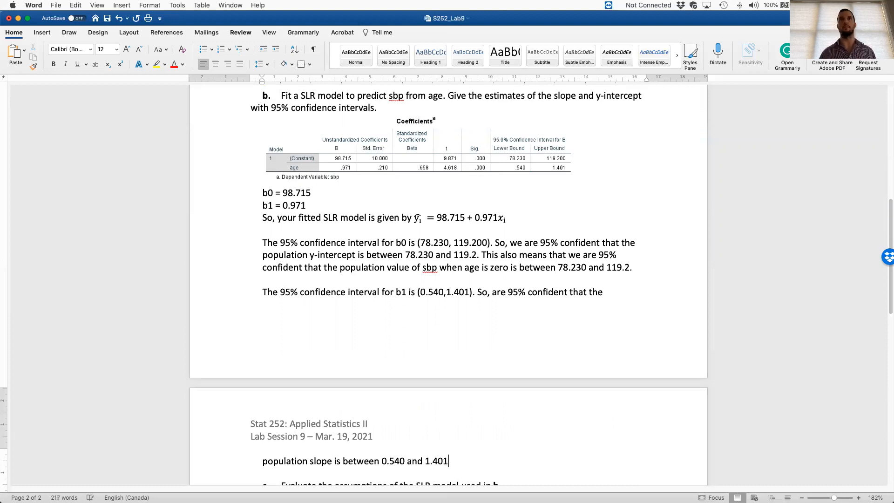
pyautogui.write('. This also me')
# - Continue the b1 paragraph with "1.401. This also means that we are 95% confident that"
pyautogui.press('BackSpace')
pyautogui.press('BackSpace')
pyautogui.write('al')
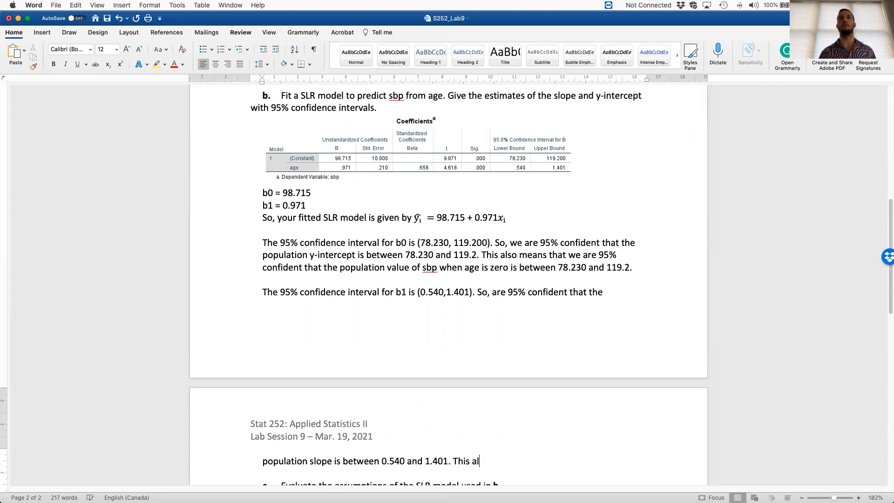
pyautogui.write('so means that we a')
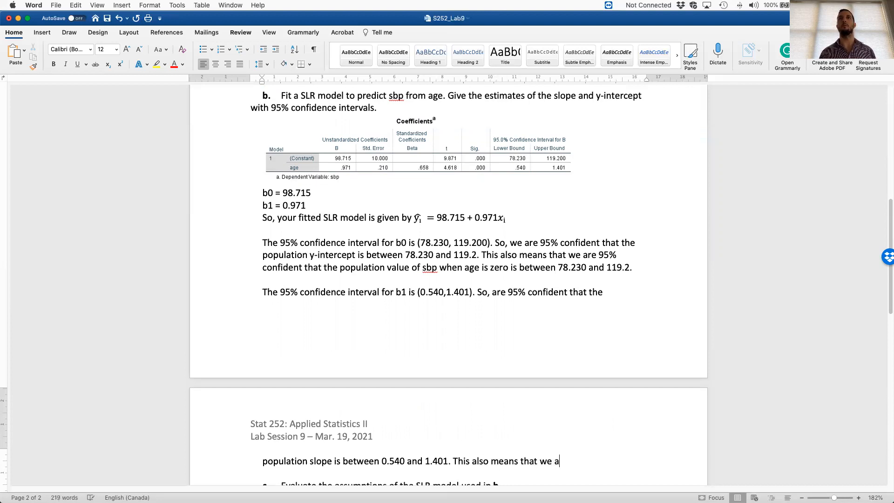
pyautogui.write('re 95% confid')
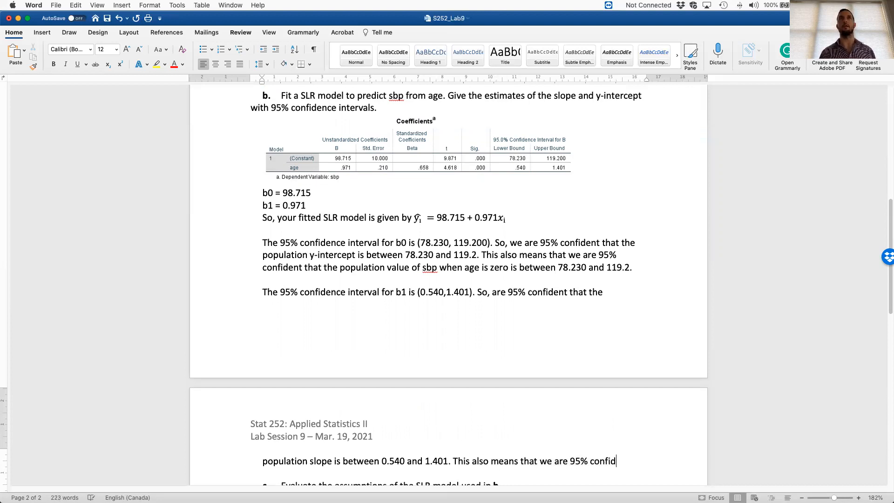
pyautogui.write('ent that the')
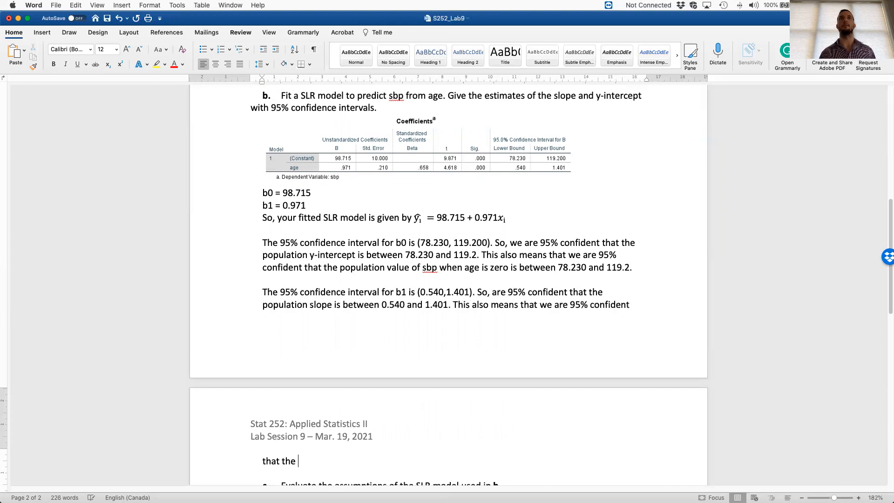
pyautogui.press('BackSpace')
pyautogui.press('BackSpace')
pyautogui.press('BackSpace')
# - Finish the b1 interpretation with "for every year an observation ages, the sdp increases by 0.540."
pyautogui.write('for every ')
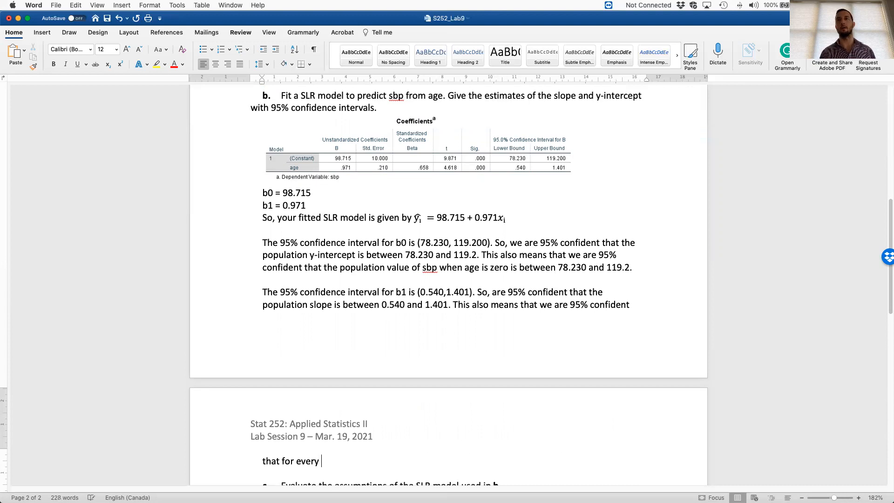
pyautogui.write('one unit increae')
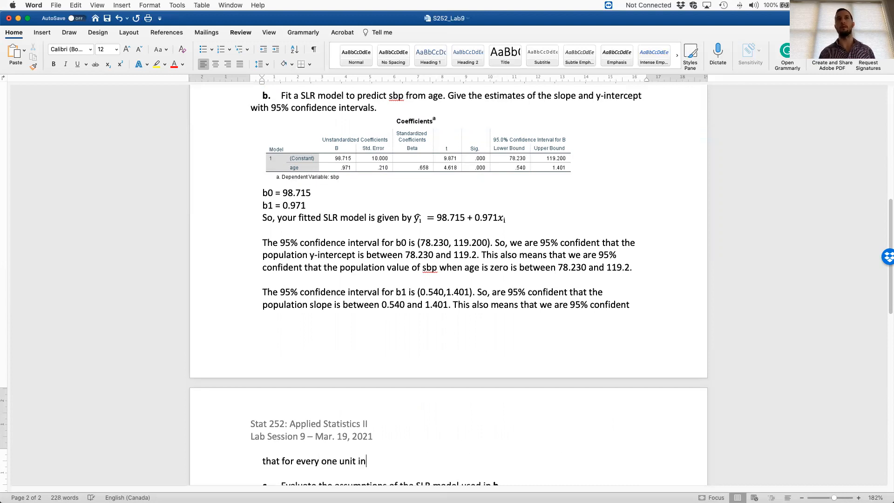
pyautogui.press('BackSpace')
pyautogui.press('BackSpace')
pyautogui.press('BackSpace')
pyautogui.press('BackSpace')
pyautogui.press('BackSpace')
pyautogui.press('BackSpace')
pyautogui.press('BackSpace')
pyautogui.press('BackSpace')
pyautogui.press('BackSpace')
pyautogui.press('BackSpace')
pyautogui.press('BackSpace')
pyautogui.press('BackSpace')
pyautogui.press('BackSpace')
pyautogui.press('BackSpace')
pyautogui.press('BackSpace')
pyautogui.press('BackSpace')
pyautogui.press('BackSpace')
pyautogui.press('BackSpace')
pyautogui.press('BackSpace')
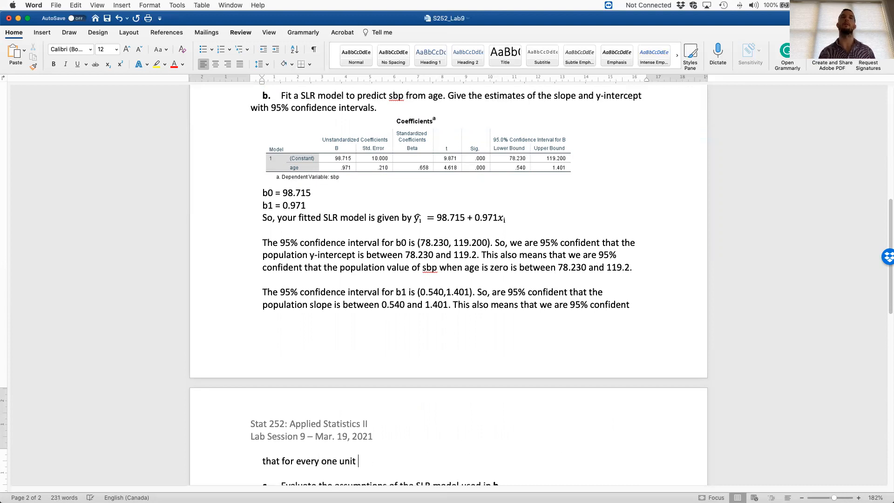
pyautogui.press('BackSpace')
pyautogui.press('BackSpace')
pyautogui.write('very ')
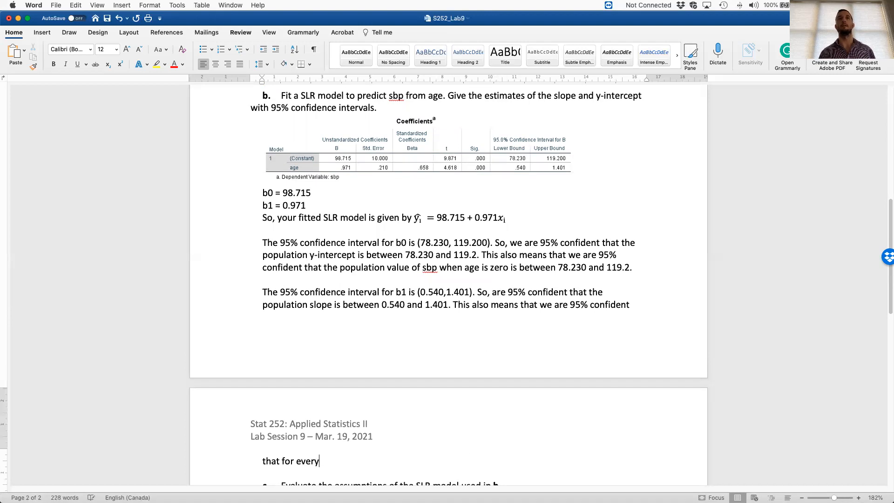
pyautogui.write('year an ob')
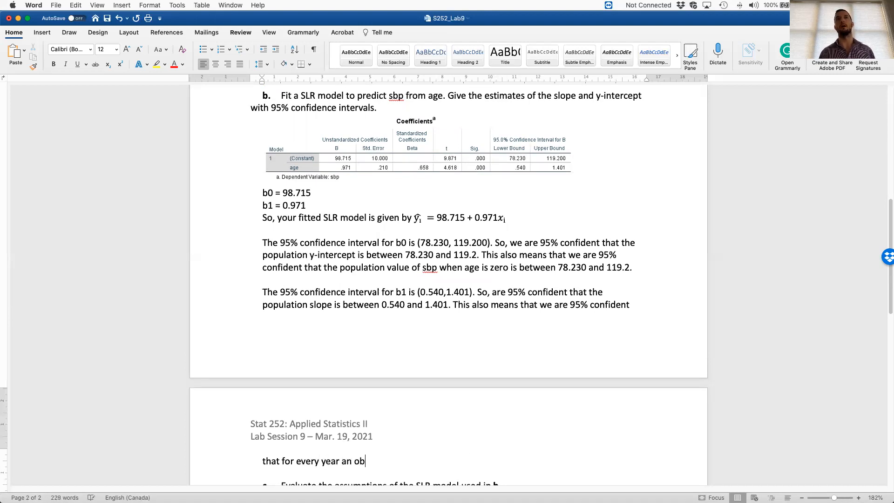
pyautogui.write('servation ages, th')
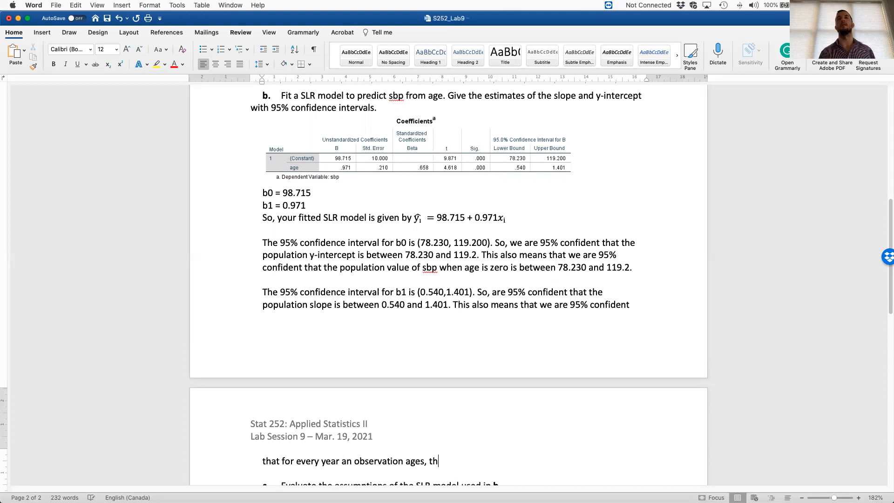
pyautogui.write('e sdp inc')
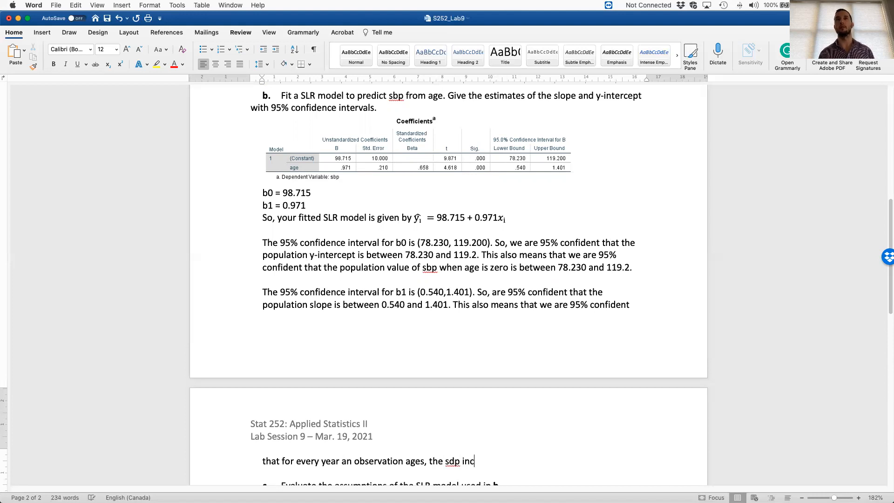
pyautogui.write('reases by 0.540.')
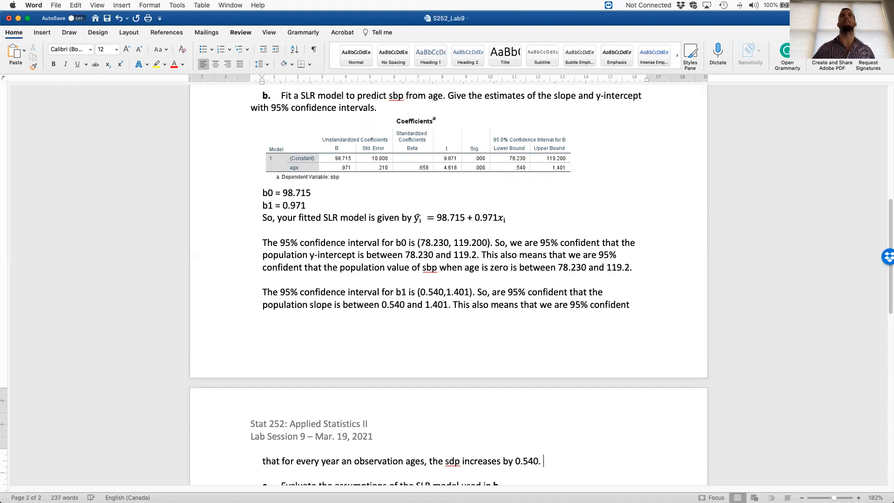
# - Shrink the sbp vs. age scatterplot proportionally to about 13.01 cm wide and 7.67 cm high
pyautogui.scroll(5, 497, 290)
pyautogui.click(624, 253)
pyautogui.moveTo(624, 253); pyautogui.dragTo(584, 228)
pyautogui.scroll(-10, 610, 248)
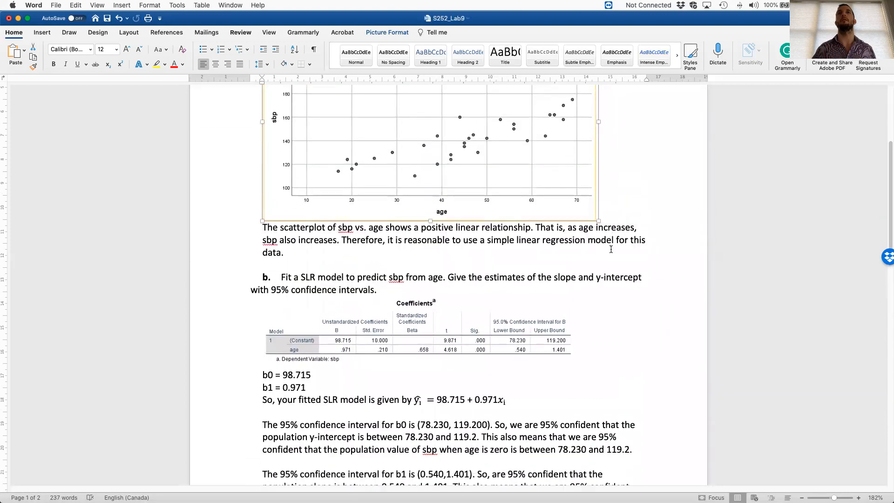
pyautogui.scroll(7, 610, 249)
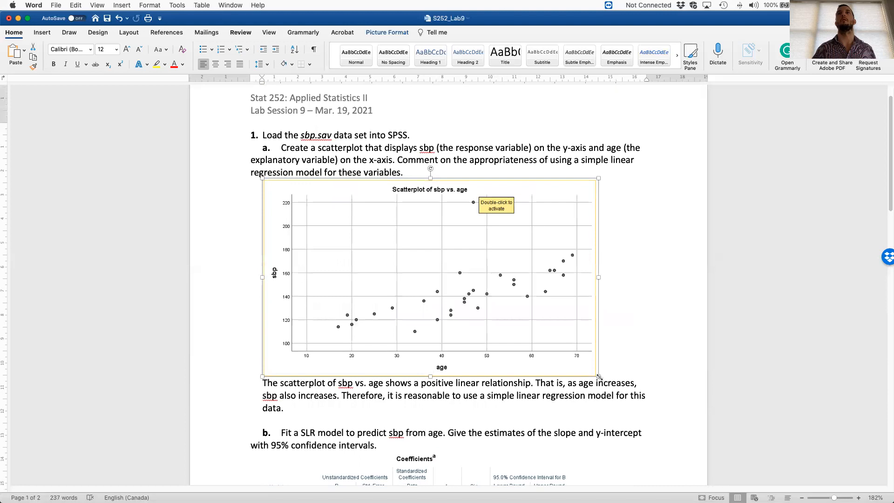
pyautogui.moveTo(597, 375); pyautogui.dragTo(575, 362)
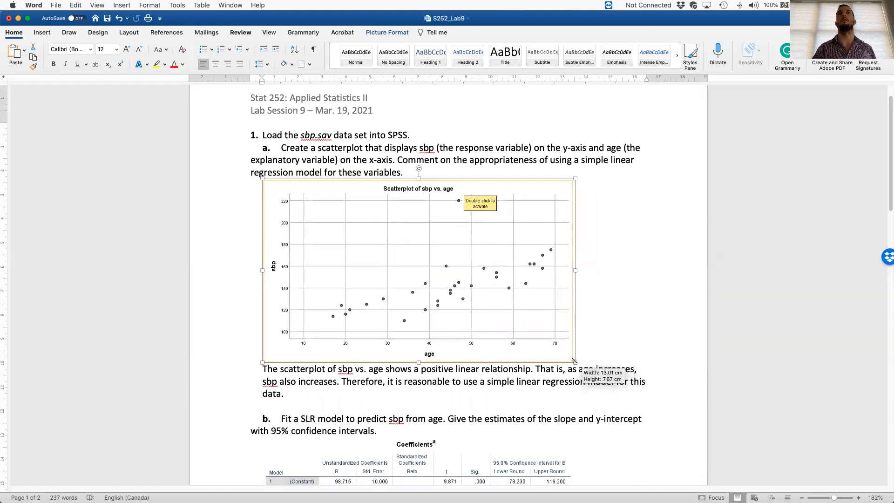
# - Review the layout below the resized scatterplot and place the text cursor on the empty line under the b1 interpretation
pyautogui.scroll(-1, 601, 377)
pyautogui.scroll(-7, 601, 377)
pyautogui.scroll(6, 601, 373)
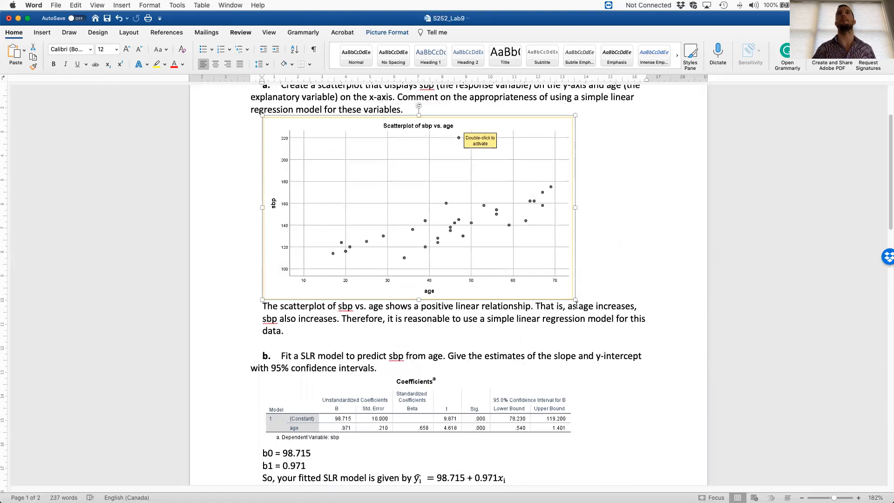
pyautogui.scroll(-7, 424, 303)
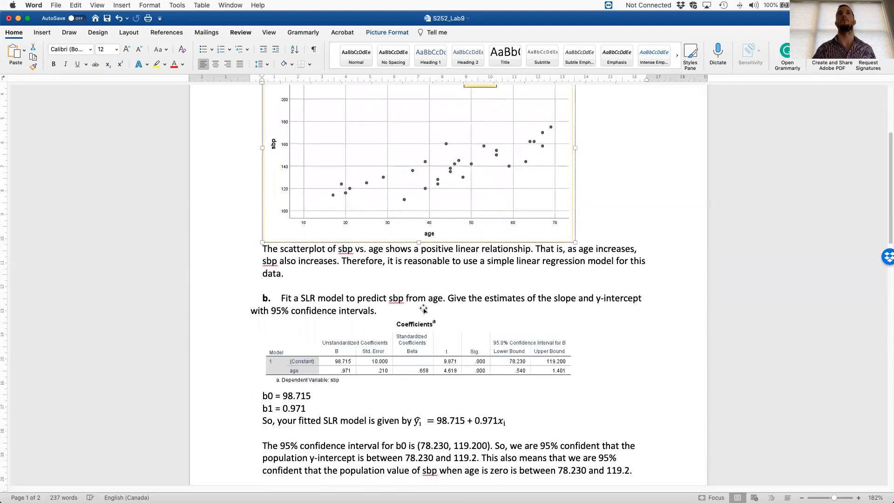
pyautogui.scroll(-3, 466, 311)
pyautogui.click(599, 317)
pyautogui.scroll(2, 599, 326)
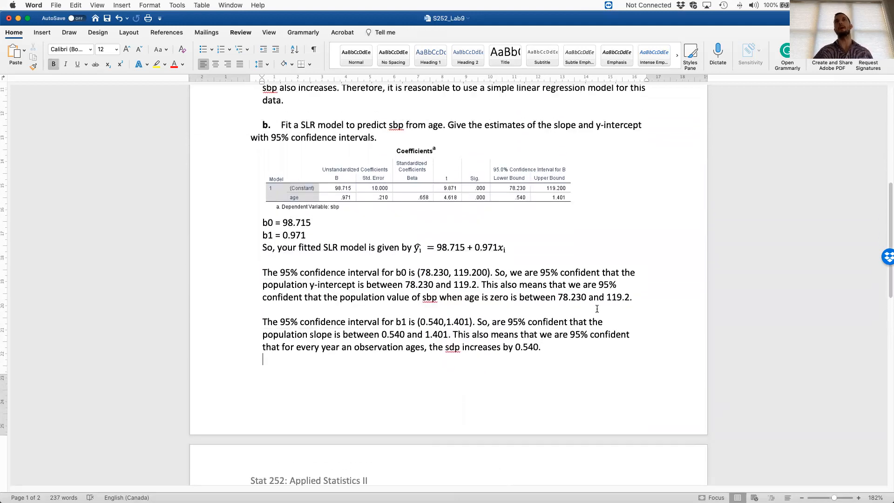
# - Slightly increase the height of the sbp vs. age scatterplot above the part b answer
pyautogui.scroll(1, 465, 232)
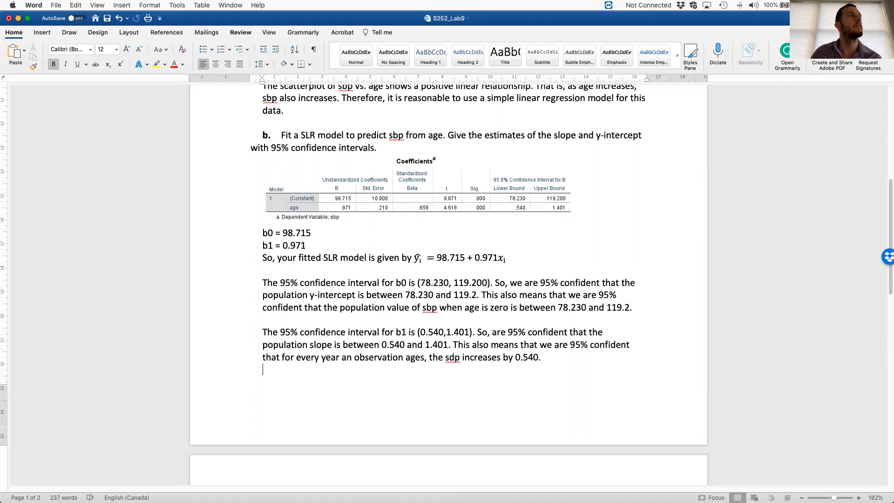
pyautogui.scroll(-1, 382, 292)
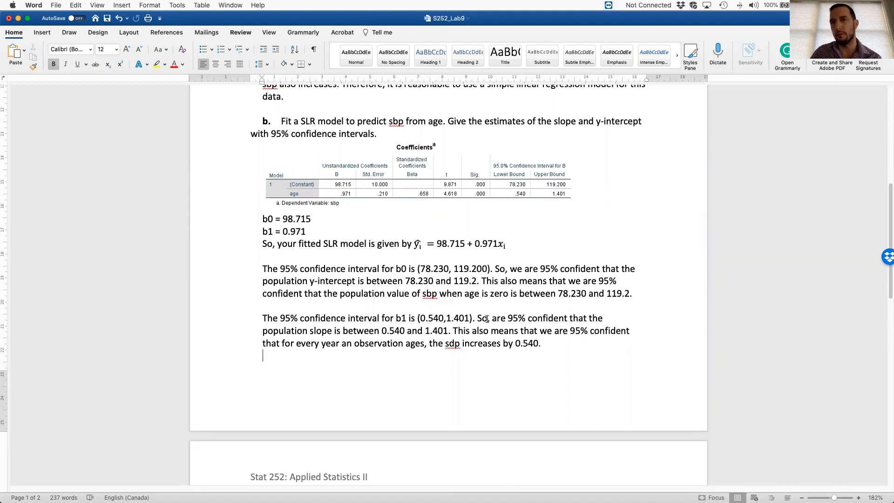
pyautogui.scroll(-5, 485, 326)
pyautogui.scroll(8, 486, 152)
pyautogui.scroll(2, 485, 153)
pyautogui.click(430, 176)
pyautogui.moveTo(419, 185); pyautogui.dragTo(419, 190)
pyautogui.scroll(-2, 423, 192)
pyautogui.scroll(-12, 423, 191)
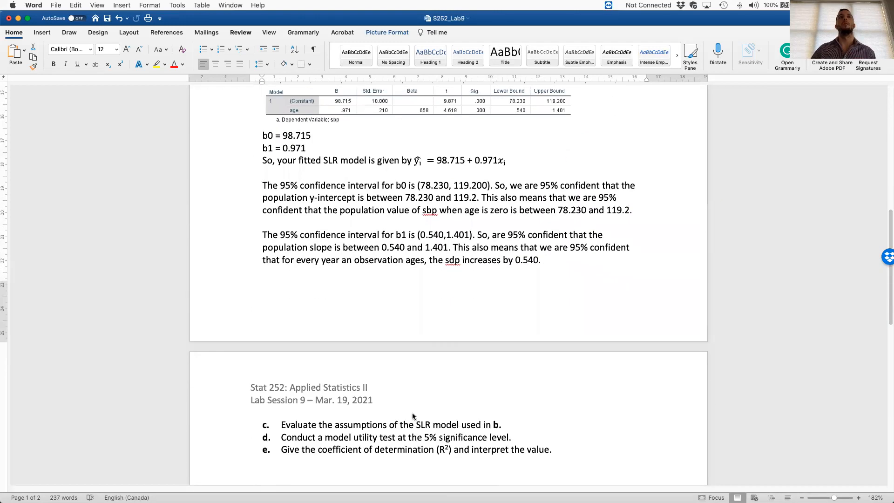
# - Start the answer beneath question c with an unnumbered, non-bold line reading "Assumptions:"
pyautogui.click(549, 423)
pyautogui.press('Return')
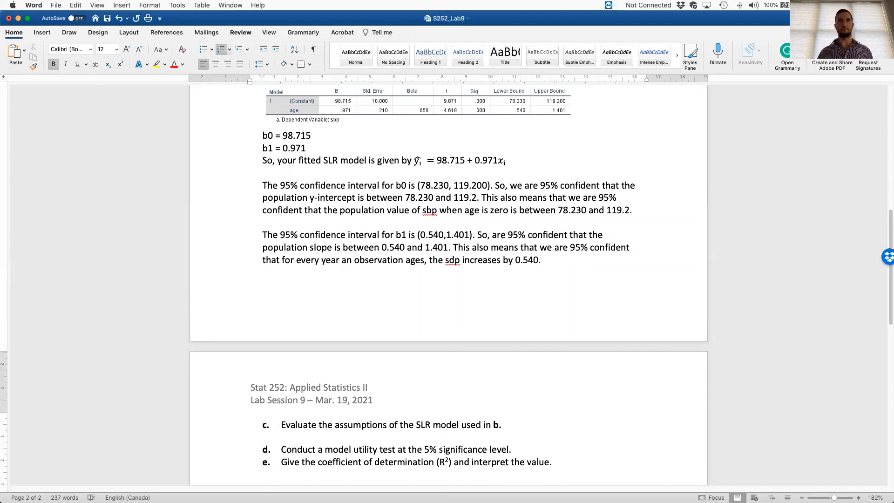
pyautogui.press('BackSpace')
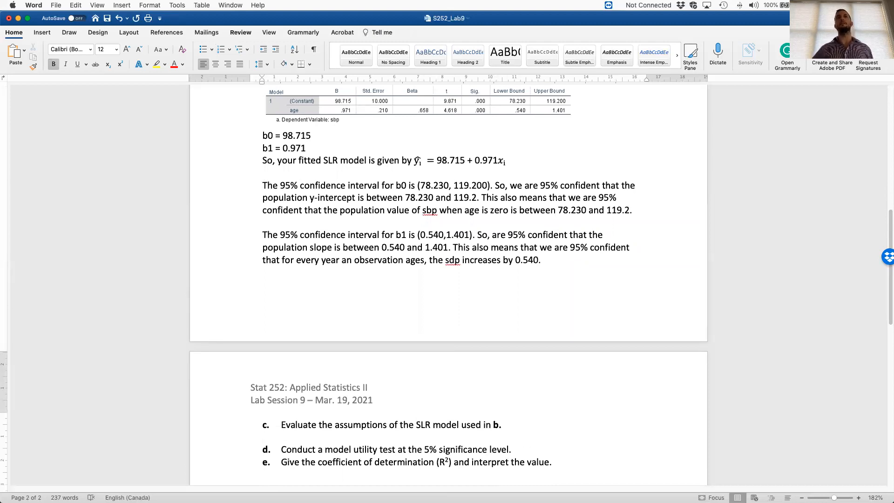
pyautogui.scroll(-5, 602, 320)
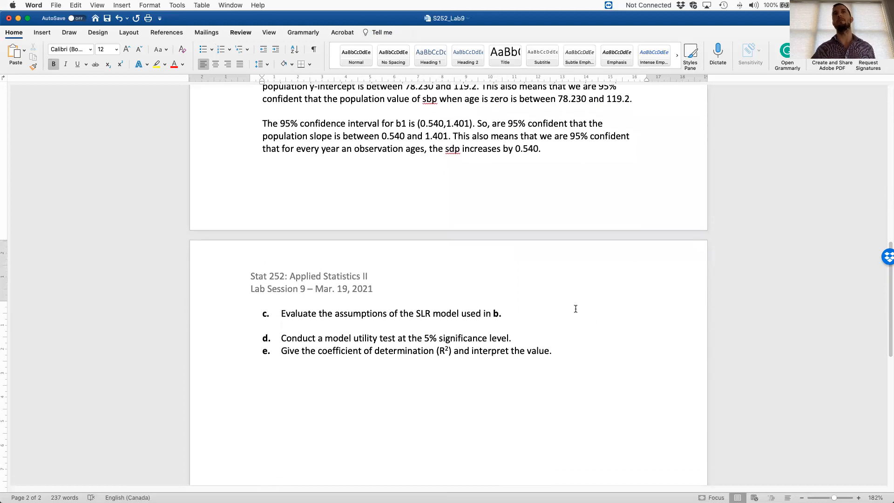
pyautogui.scroll(3, 575, 309)
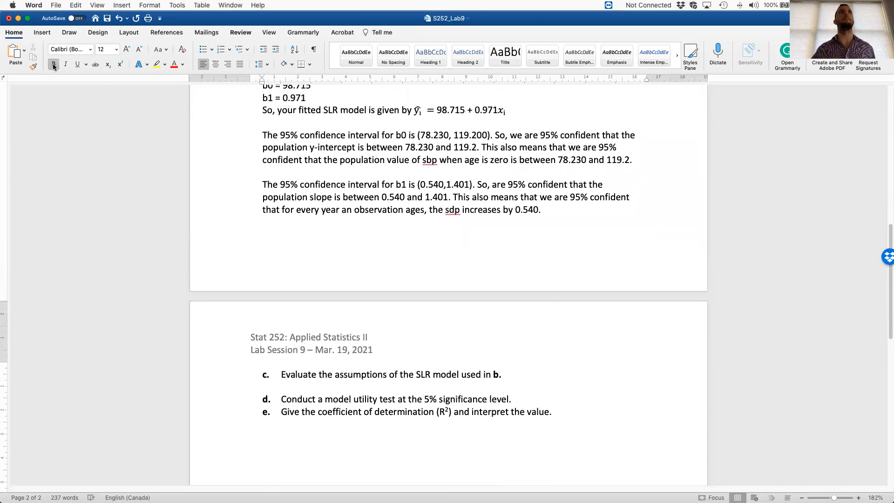
pyautogui.write('Assumptions')
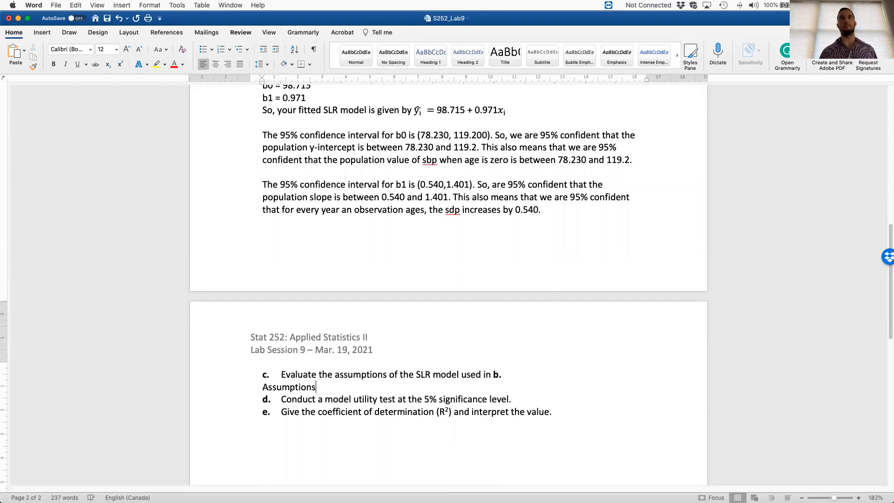
pyautogui.write(':')
pyautogui.press('Return')
# - Write the first assumption as "1. Linearity between the response variable and the explanatory variable."
pyautogui.write('1. Linearity between the response variable and the explanatory variable.')
pyautogui.press('Return')
# - Write the second assumption as "2. The observations were collected via simple random sampling."
pyautogui.write('2. A')
pyautogui.write('2.')
pyautogui.press('BackSpace')
pyautogui.press('BackSpace')
pyautogui.press('Return')
pyautogui.write('2. The o')
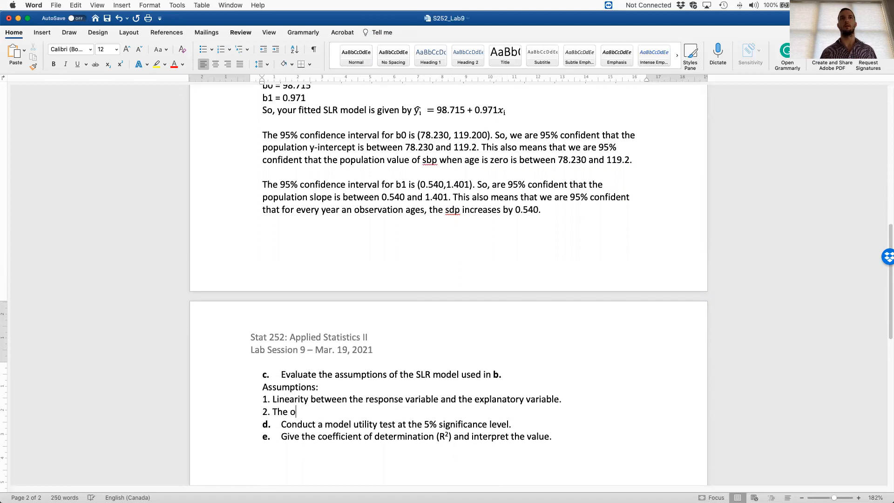
pyautogui.write('bservations we')
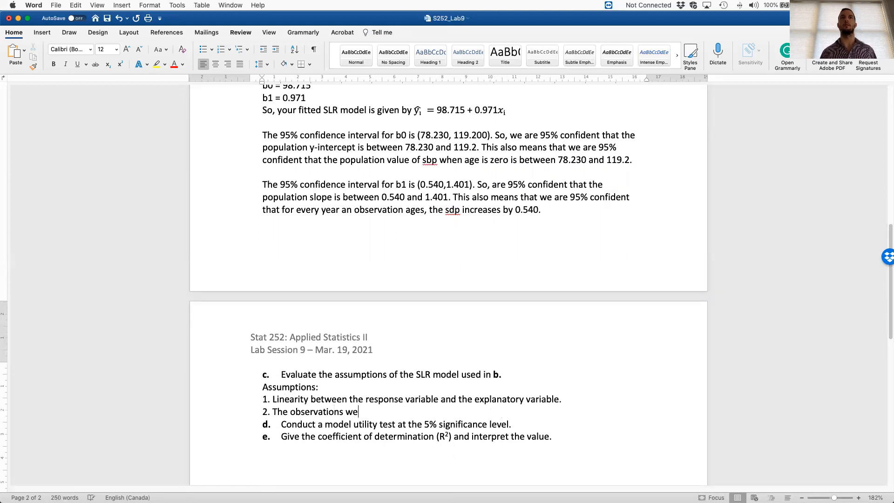
pyautogui.write('re collected via simple random sam[pling')
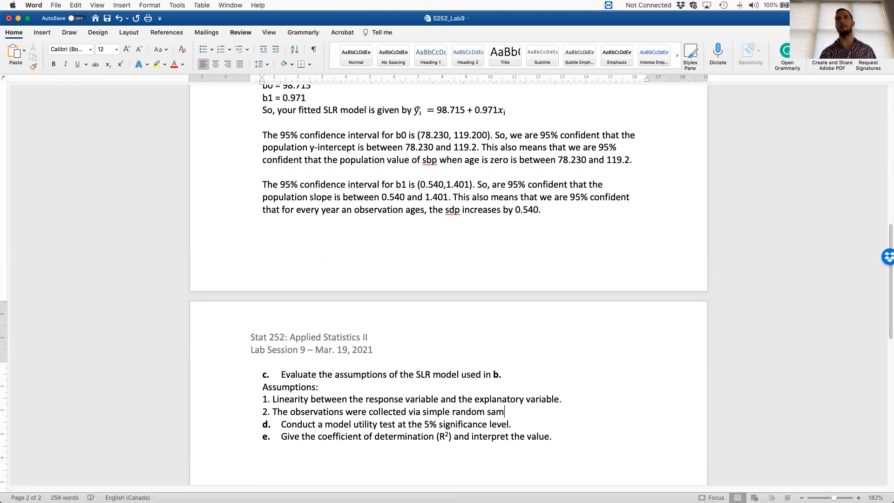
pyautogui.press('BackSpace')
pyautogui.press('BackSpace')
pyautogui.press('BackSpace')
pyautogui.press('BackSpace')
pyautogui.press('BackSpace')
pyautogui.press('BackSpace')
pyautogui.write('pling.')
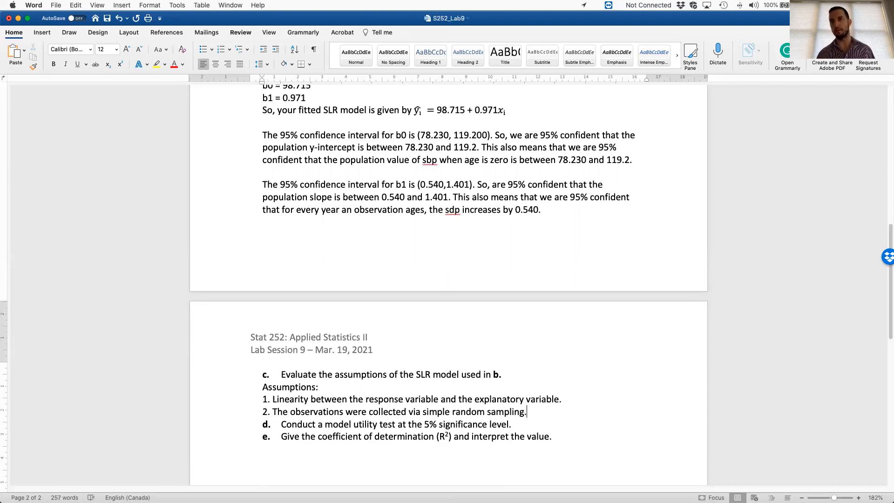
# - Add lines numbered 3 and 4, and write "The population response variable is normally distributed." as assumption 3
pyautogui.press('Return')
pyautogui.write('3.')
pyautogui.press('Return')
pyautogui.write('4.')
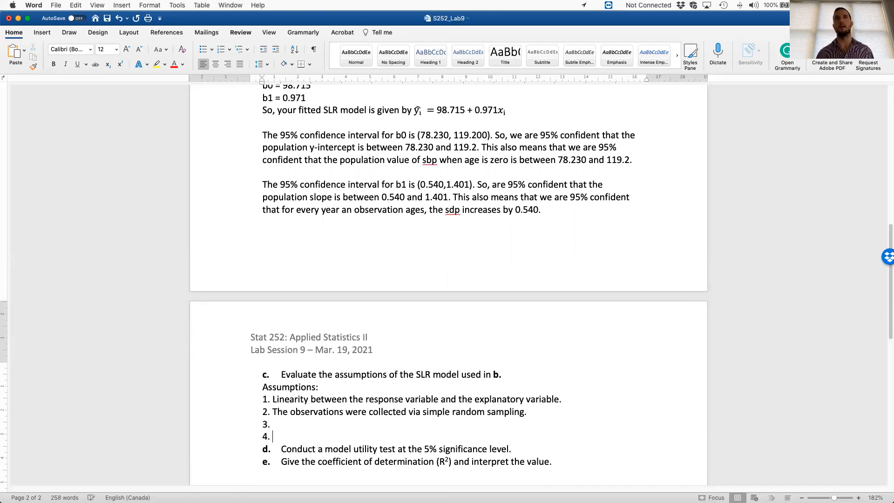
pyautogui.press('Return')
pyautogui.write('The population res')
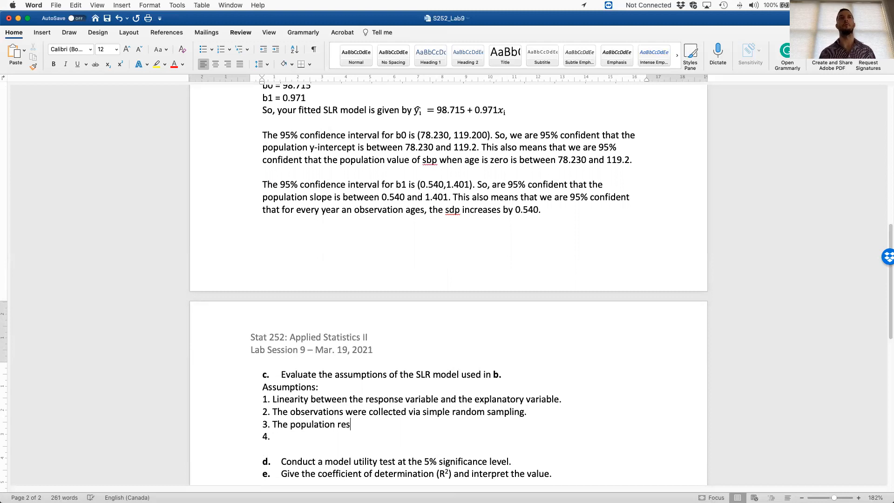
pyautogui.write('ponse variable is no')
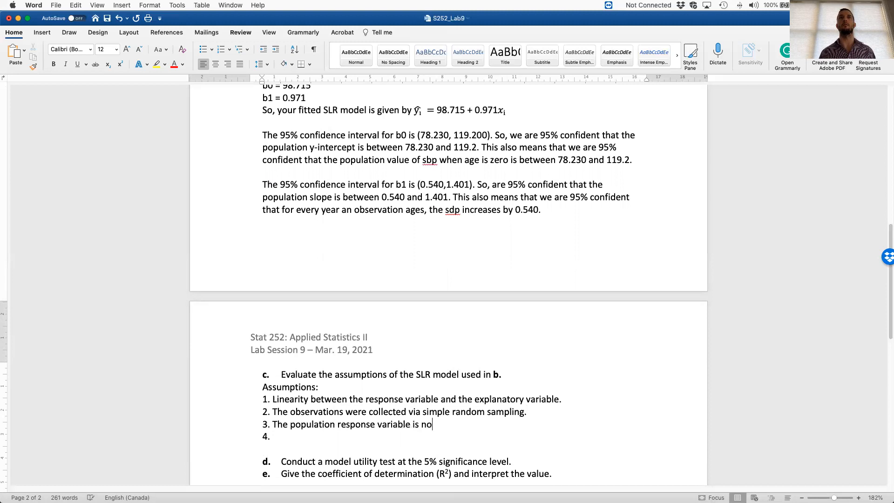
pyautogui.write('rmally distributed. 4. ')
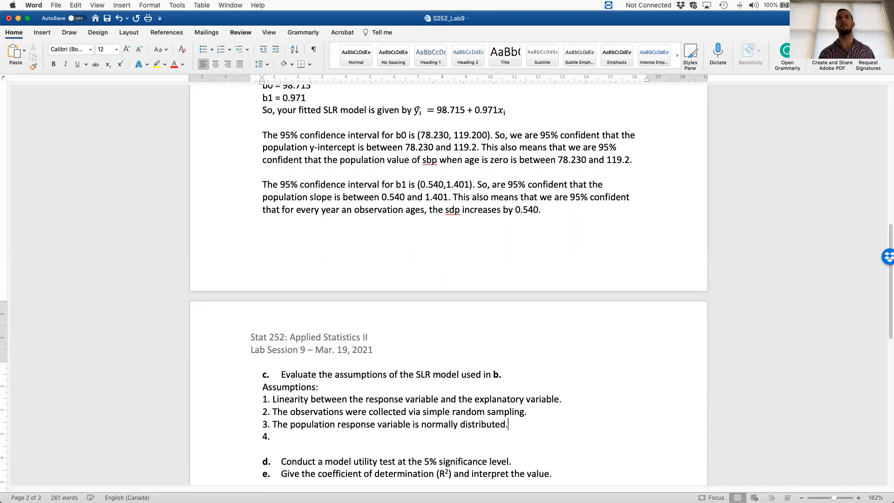
pyautogui.write('The pop')
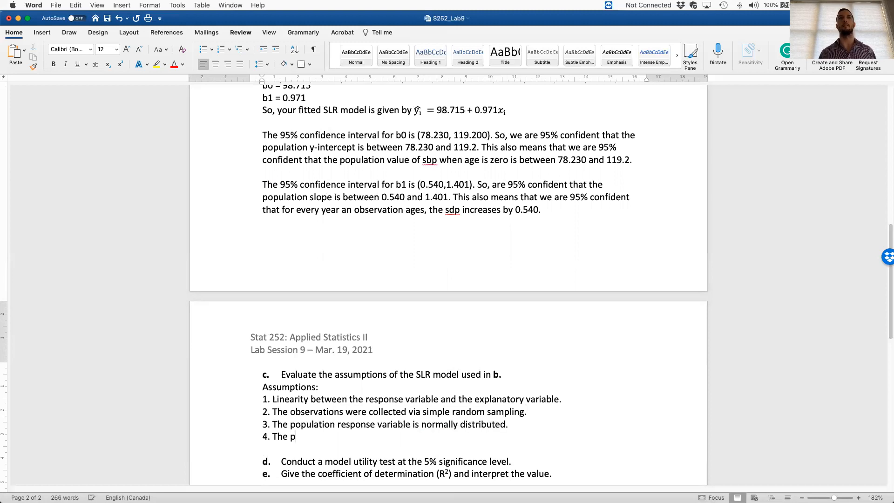
# - Remove "population" from assumption 3, write "The response variable has constant variance." as assumption 4, and leave blank lines below it
pyautogui.press('Delete')
pyautogui.press('BackSpace')
pyautogui.press('BackSpace')
pyautogui.press('BackSpace')
pyautogui.press('BackSpace')
pyautogui.press('BackSpace')
pyautogui.press('BackSpace')
pyautogui.press('BackSpace')
pyautogui.press('BackSpace')
pyautogui.press('BackSpace')
pyautogui.press('BackSpace')
pyautogui.press('Down')
pyautogui.hotkey('shift', 'Right')
pyautogui.hotkey('shift', 'Right')
pyautogui.hotkey('shift', 'Right')
pyautogui.write('response variable has constant variance,')
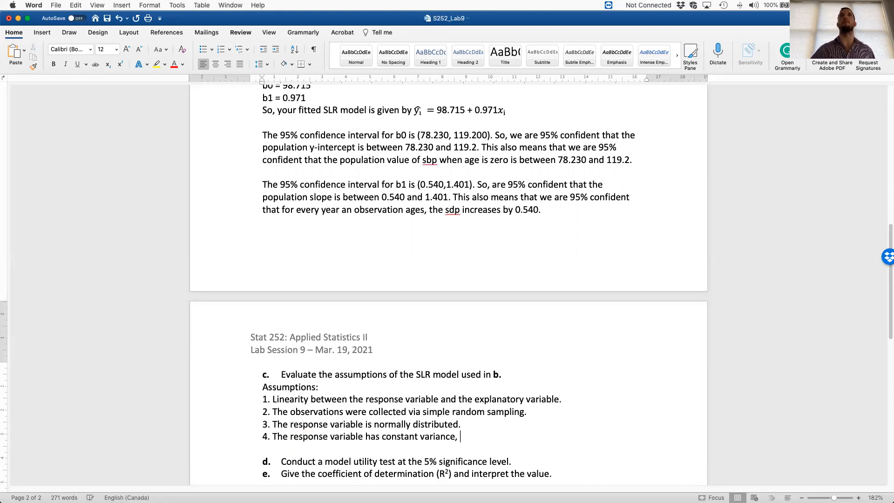
pyautogui.press('BackSpace')
pyautogui.press('BackSpace')
pyautogui.write('.')
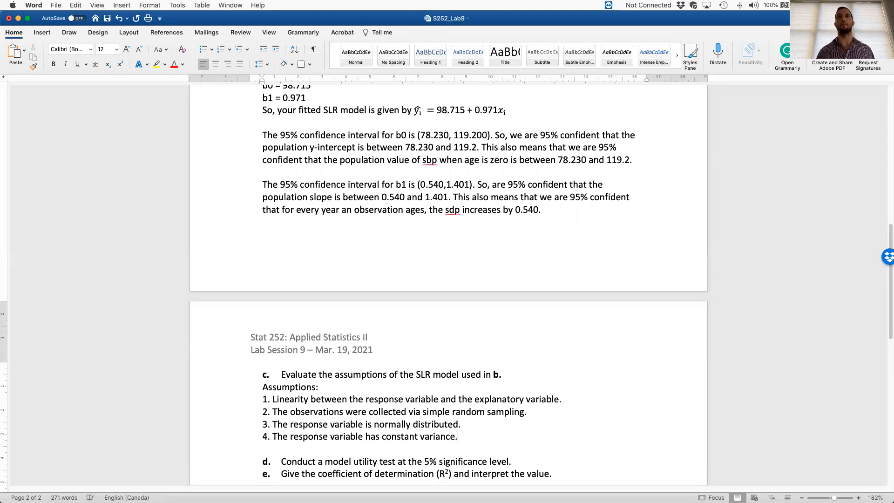
pyautogui.press('Return')
pyautogui.press('Return')
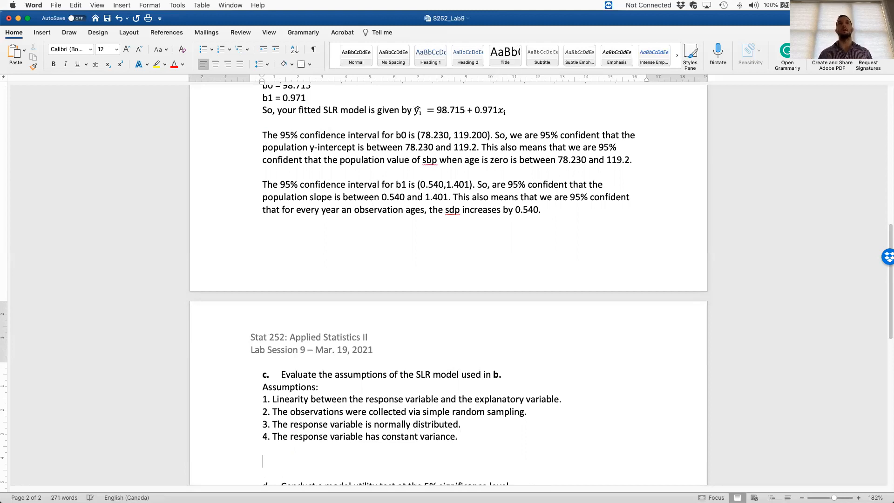
# - Insert a bold line beneath assumption 1 reading "See Question 1. c. for validation."
pyautogui.press('Up')
pyautogui.press('Up')
pyautogui.press('Up')
pyautogui.press('Up')
pyautogui.press('Left')
pyautogui.press('Return')
pyautogui.press('super+b')
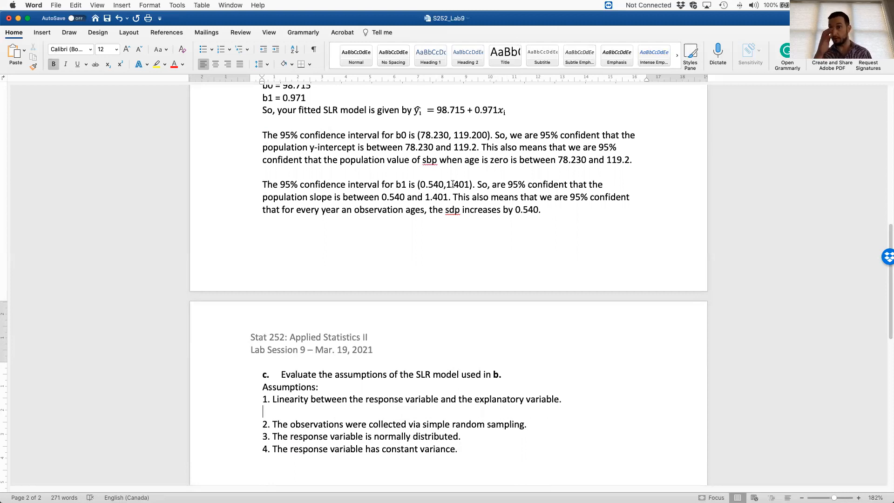
pyautogui.write('See')
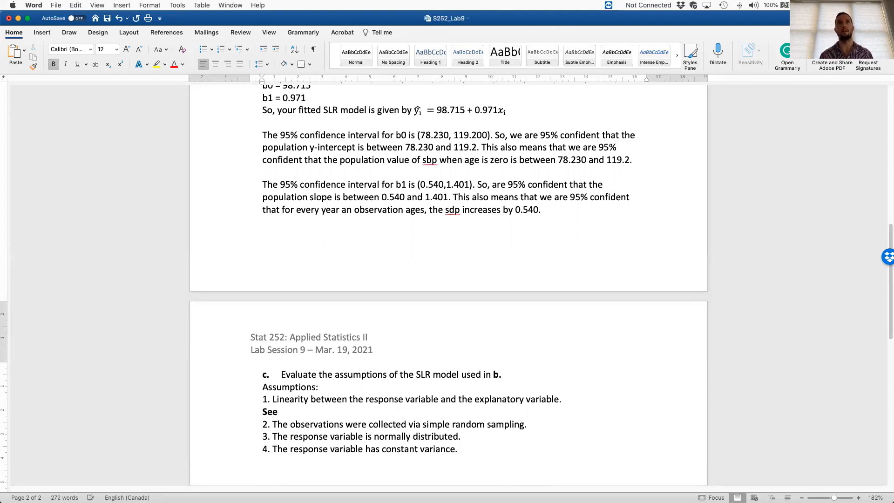
pyautogui.write(' Question 1. C.')
pyautogui.press('BackSpace')
pyautogui.press('BackSpace')
pyautogui.write('c. for ')
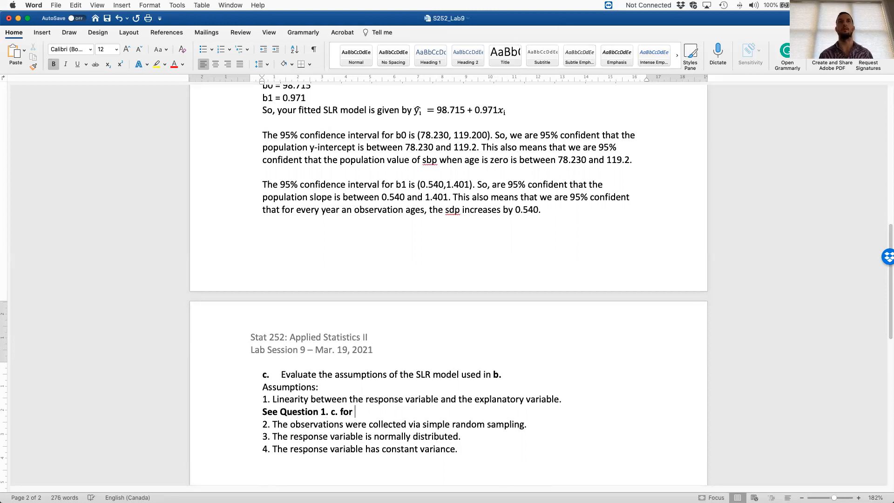
pyautogui.write('validation.')
# - Add an empty line beneath assumption 2 and make the validation note under assumption 1 red and non-bold
pyautogui.press('Right')
pyautogui.press('Down')
pyautogui.press('Return')
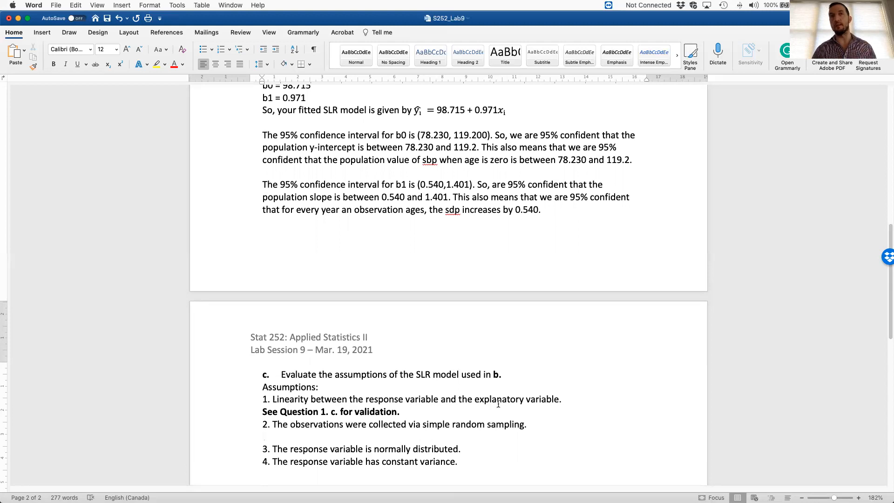
pyautogui.scroll(-1, 479, 413)
pyautogui.scroll(-1, 478, 413)
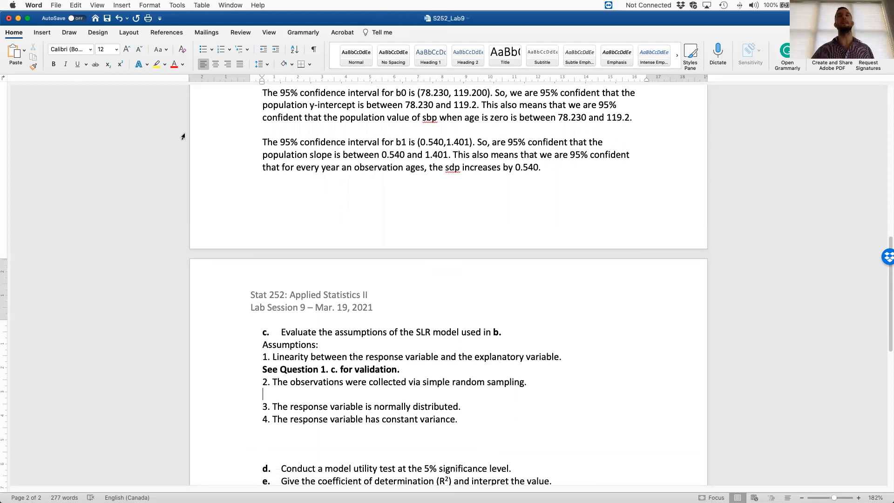
pyautogui.moveTo(403, 369); pyautogui.dragTo(260, 369)
pyautogui.press('super+b')
pyautogui.click(174, 66)
# - Write "Assume sample was collected via SRS." in red on the empty line beneath assumption 2
pyautogui.click(308, 390)
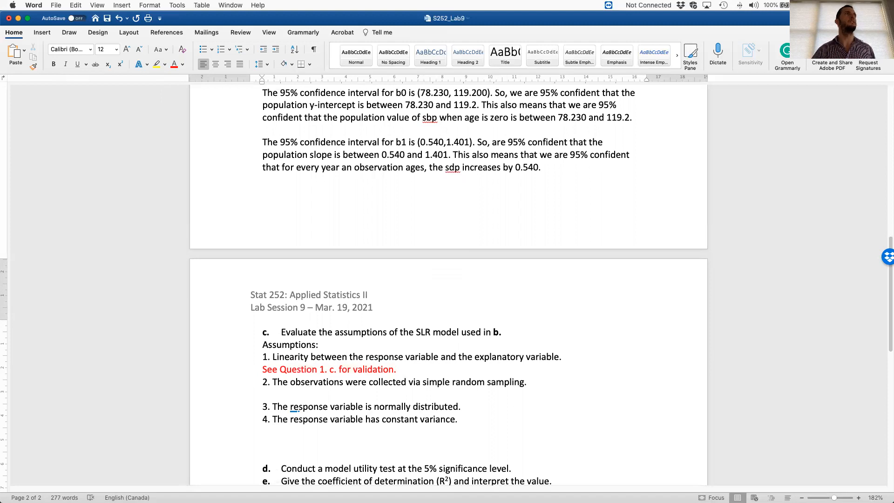
pyautogui.write('Assume sample was ')
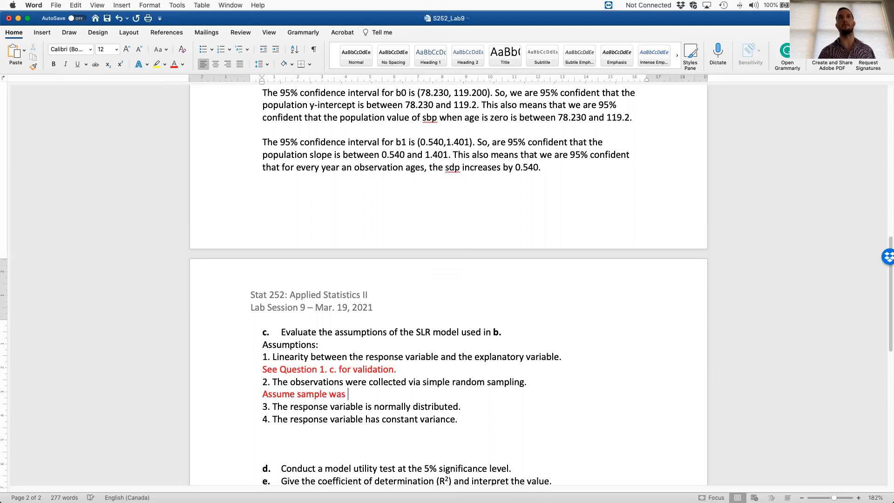
pyautogui.write('collected via SRS.')
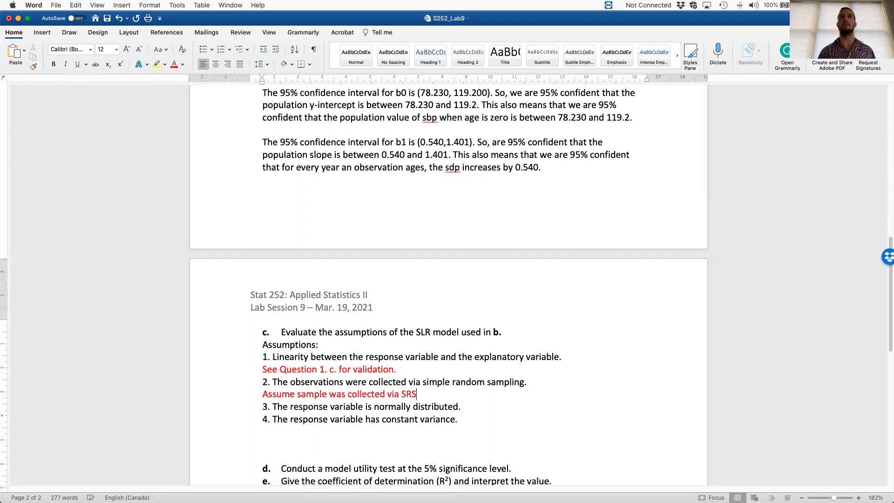
# - Insert an empty line beneath assumption 3 for the normality evaluation
pyautogui.click(477, 408)
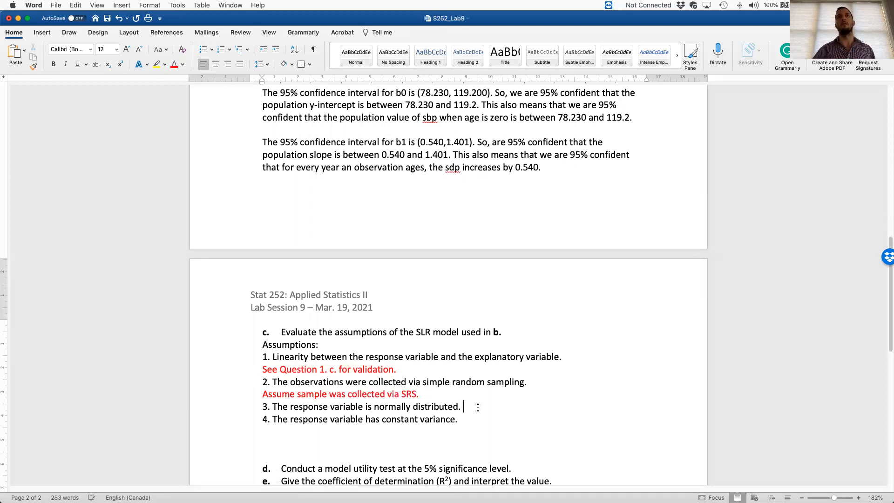
pyautogui.press('Return')
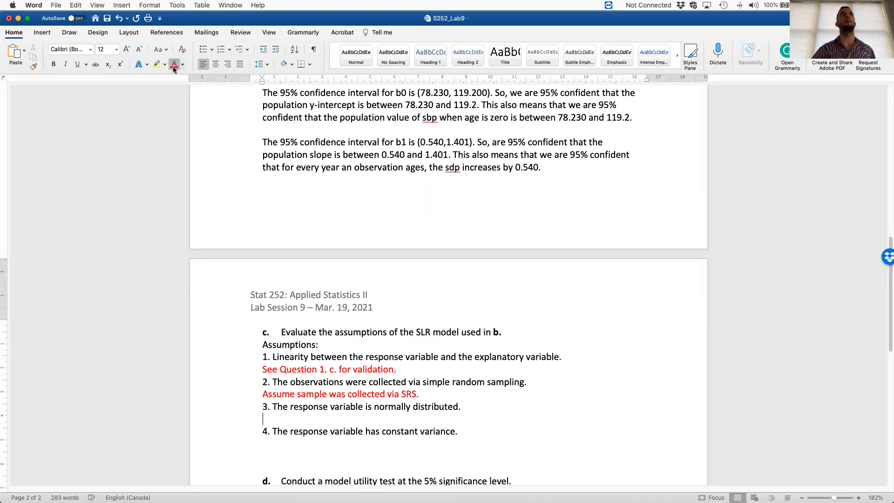
pyautogui.scroll(-3, 405, 194)
pyautogui.scroll(-1, 506, 326)
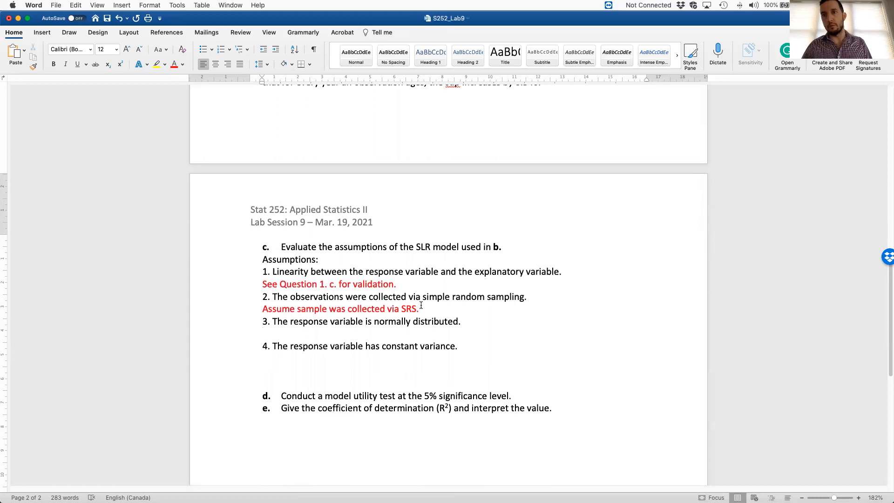
pyautogui.scroll(-1, 420, 308)
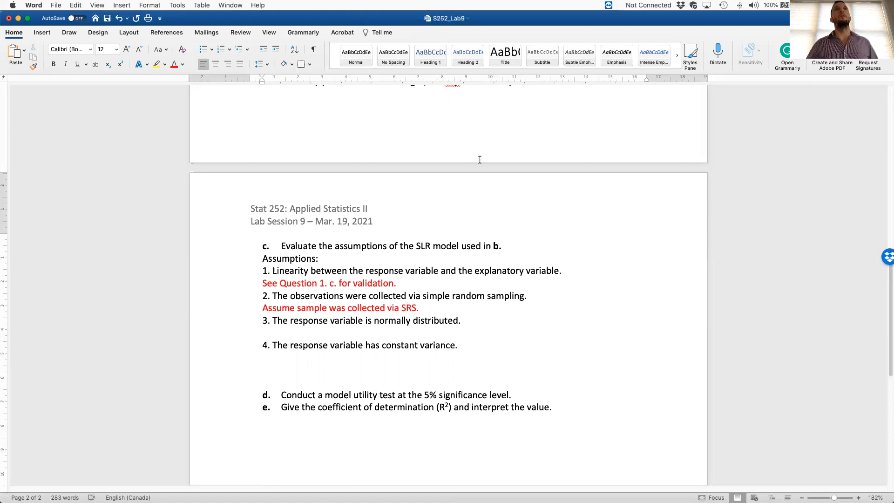
# - Switch to SPSS and rerun the linear regression of sbp on age, saving unstandardized predicted values and standardized residuals
pyautogui.hotkey('ctrl', 'Right')
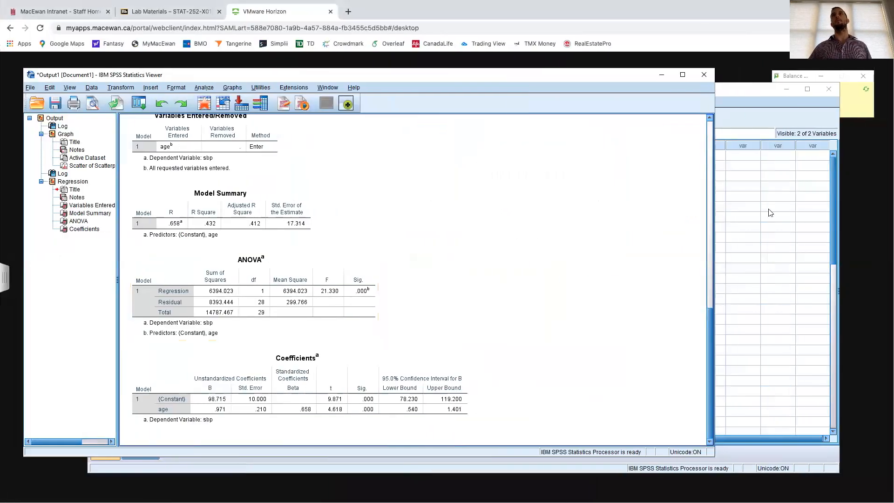
pyautogui.click(762, 111)
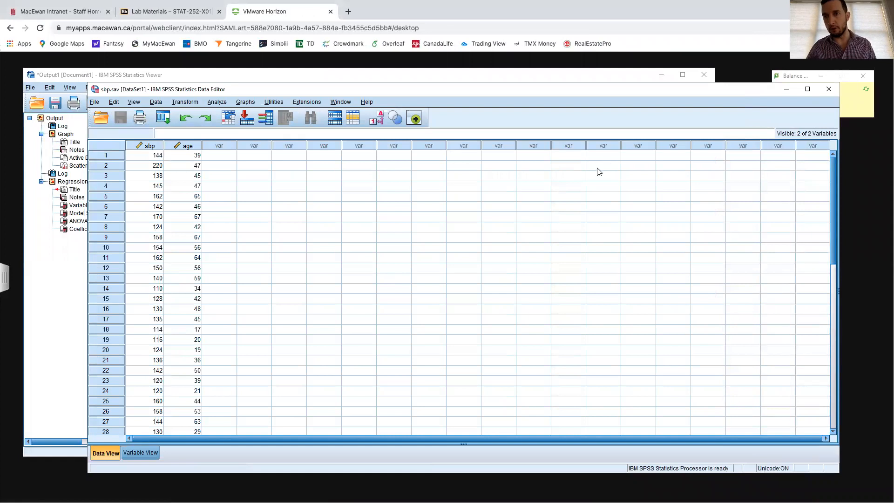
pyautogui.click(216, 102)
pyautogui.moveTo(234, 213)
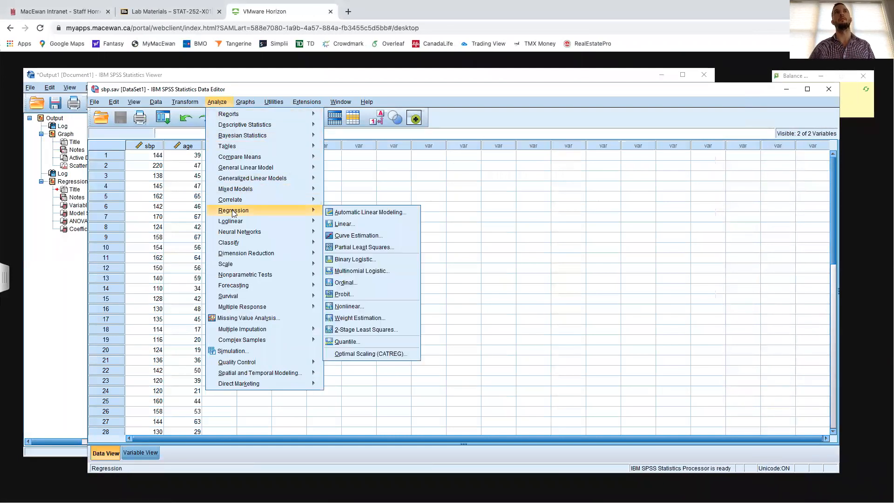
pyautogui.click(343, 224)
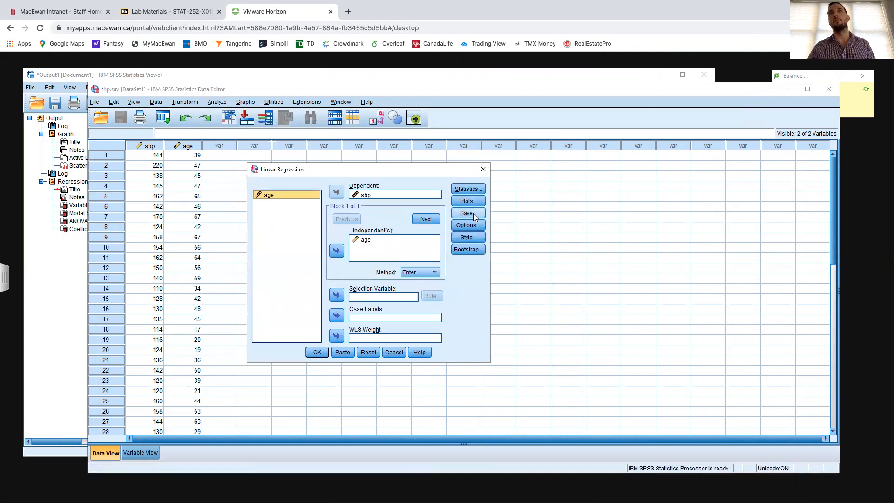
pyautogui.click(467, 214)
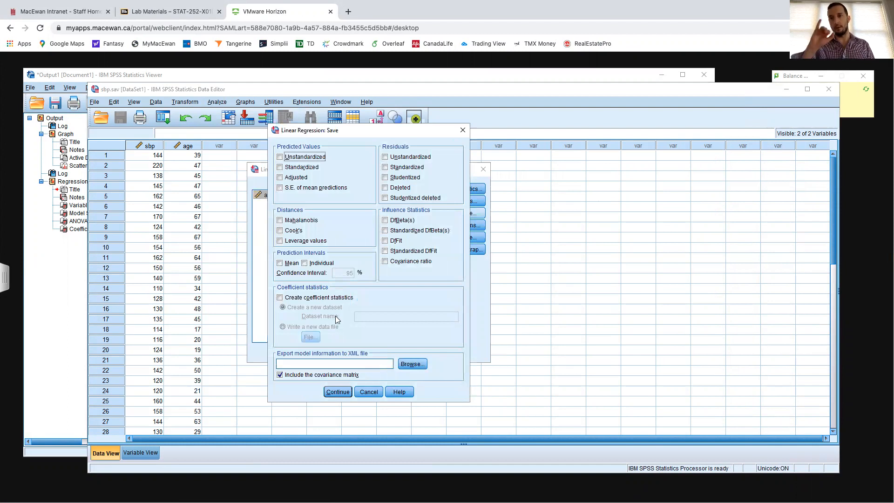
pyautogui.click(280, 157)
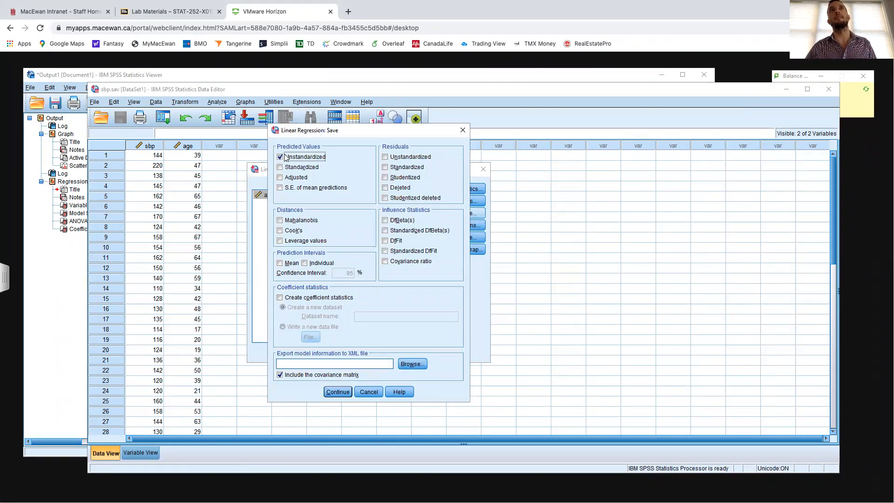
pyautogui.click(385, 167)
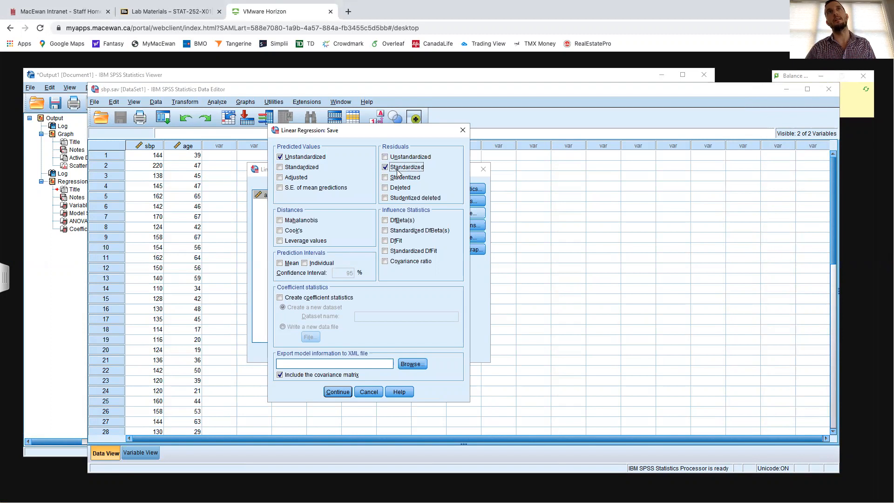
pyautogui.click(339, 392)
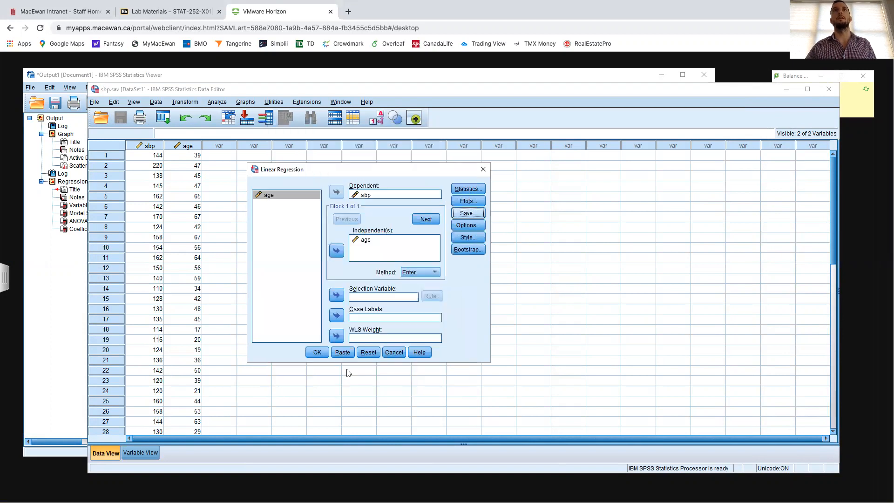
pyautogui.click(317, 352)
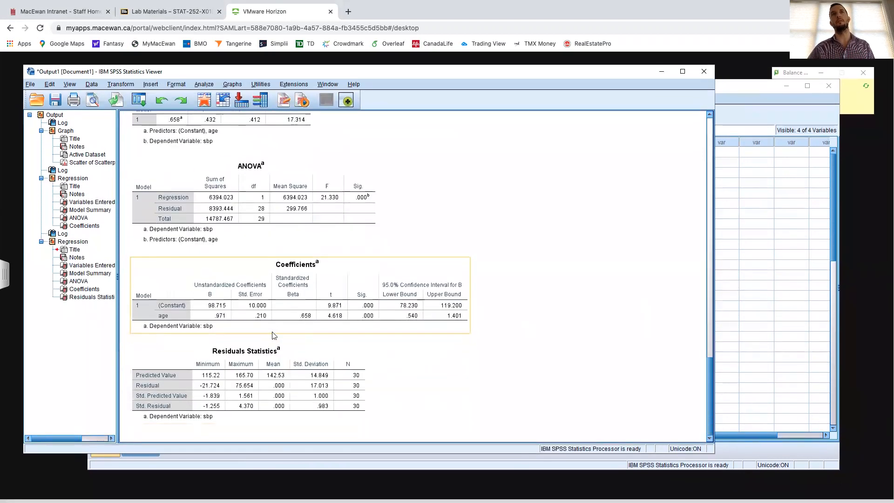
# - Check the saved columns in the sbp.sav data and create a normal Q-Q plot of the standardized residuals
pyautogui.click(734, 100)
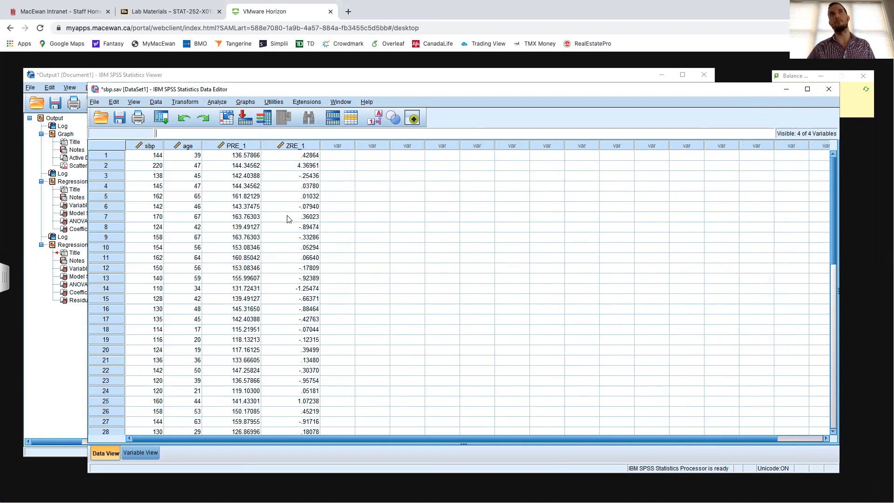
pyautogui.scroll(-2, 324, 212)
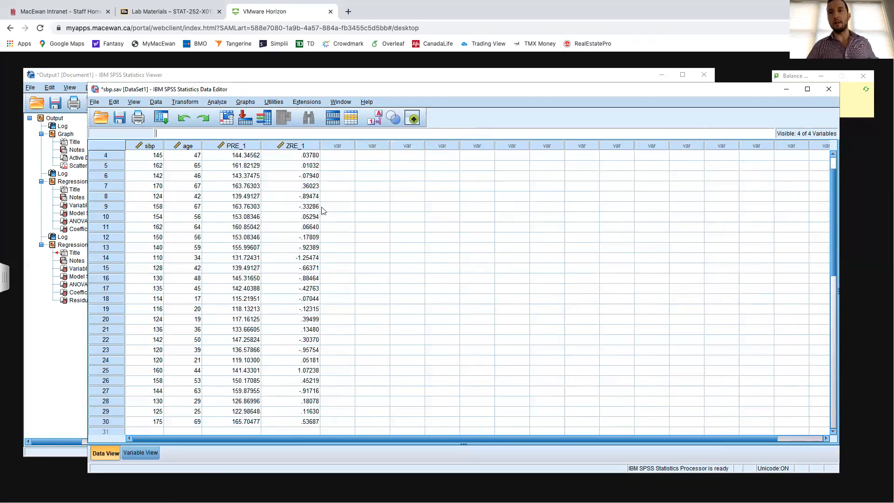
pyautogui.click(222, 102)
pyautogui.moveTo(265, 125)
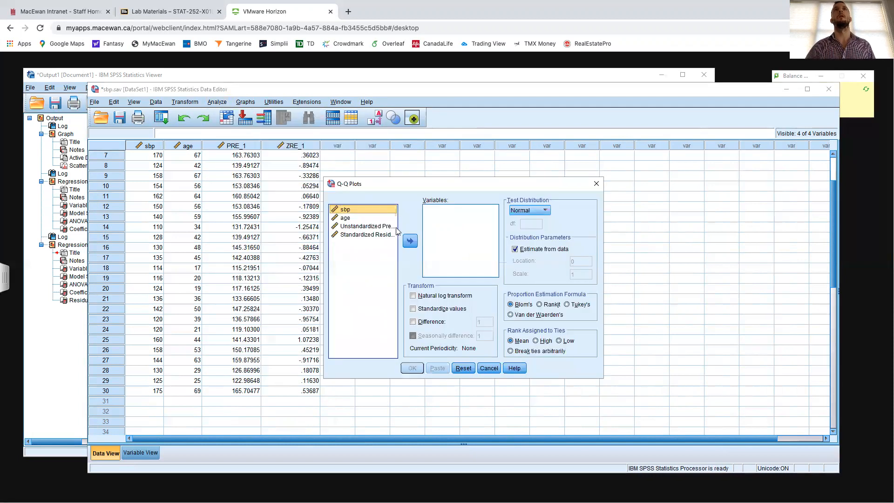
pyautogui.click(370, 235)
pyautogui.click(412, 241)
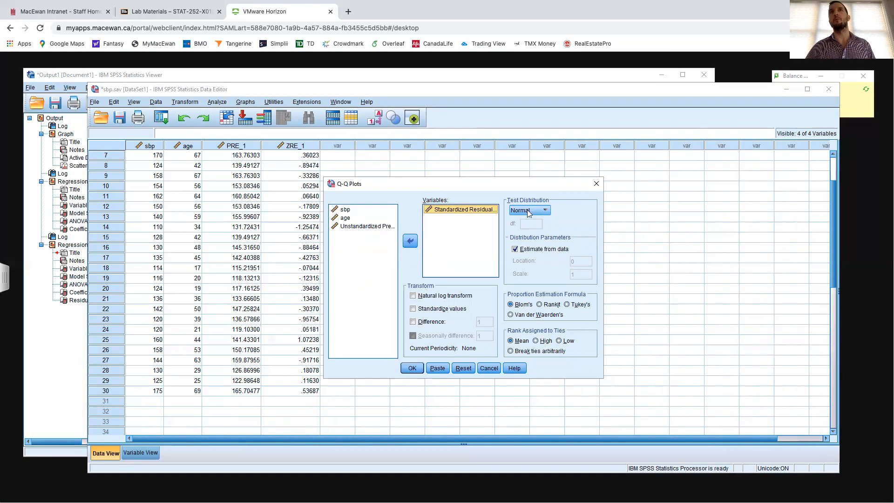
pyautogui.click(413, 368)
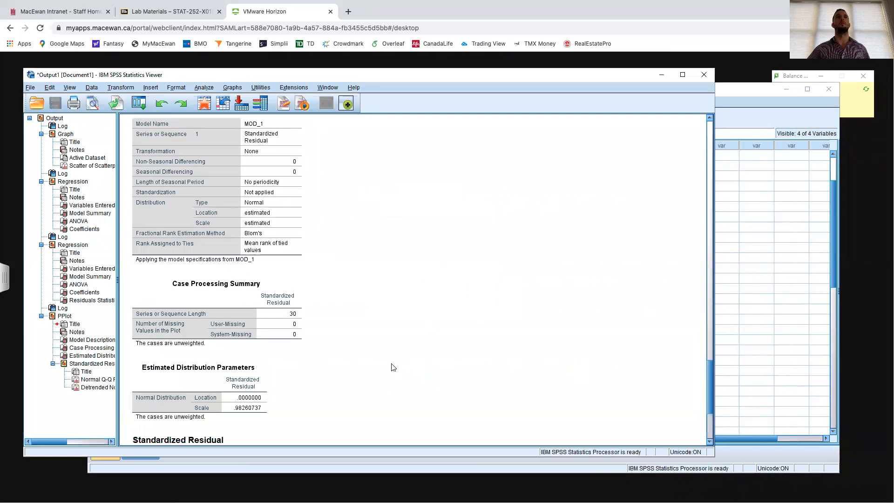
# - Capture a screenshot of the Normal Q-Q Plot of Standardized Residual from the output
pyautogui.scroll(-10, 367, 335)
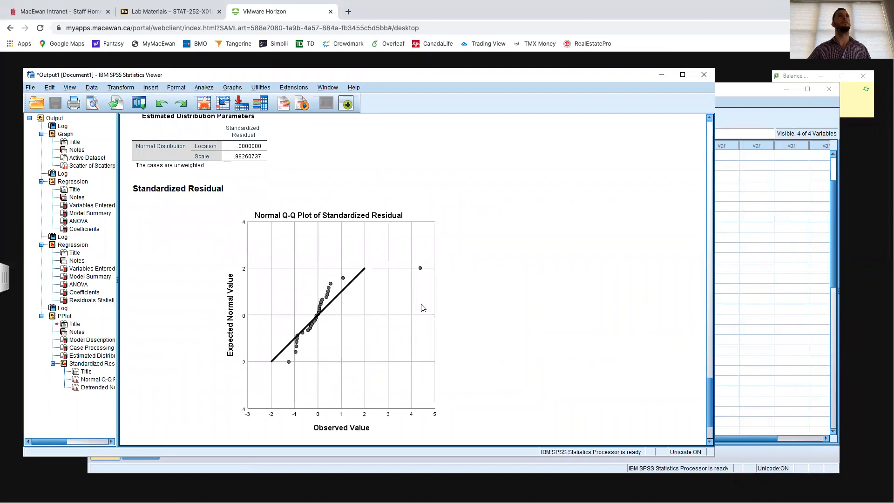
pyautogui.scroll(-2, 410, 281)
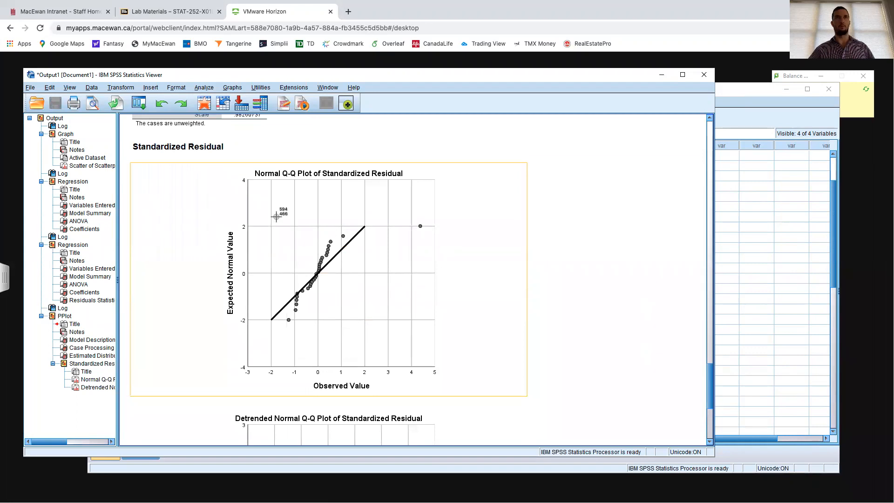
pyautogui.moveTo(128, 160); pyautogui.dragTo(529, 397)
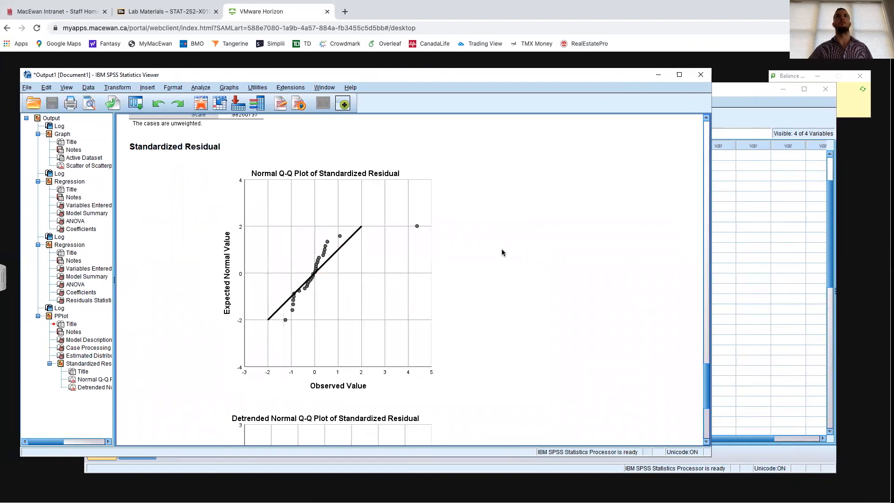
# - Switch to Word, insert the Q-Q plot screenshot from the Desktop beneath assumption 3, and shrink it to 11.65 cm wide
pyautogui.hotkey('ctrl', 'Left')
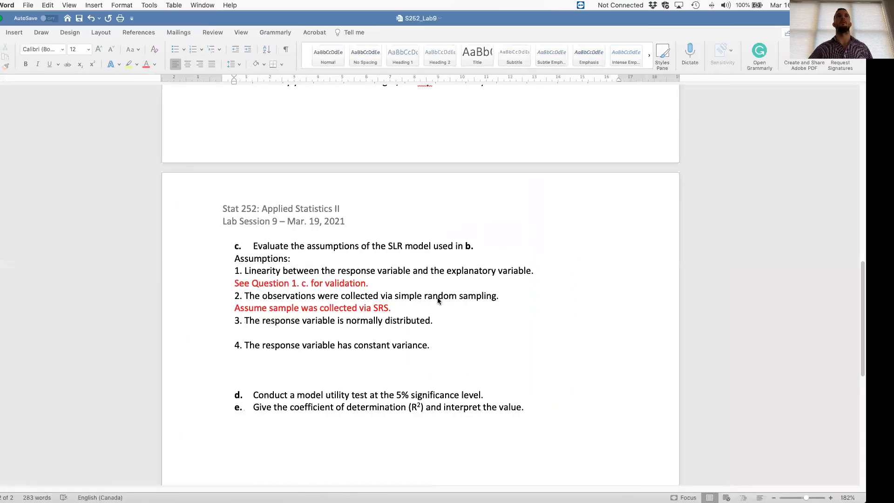
pyautogui.click(345, 330)
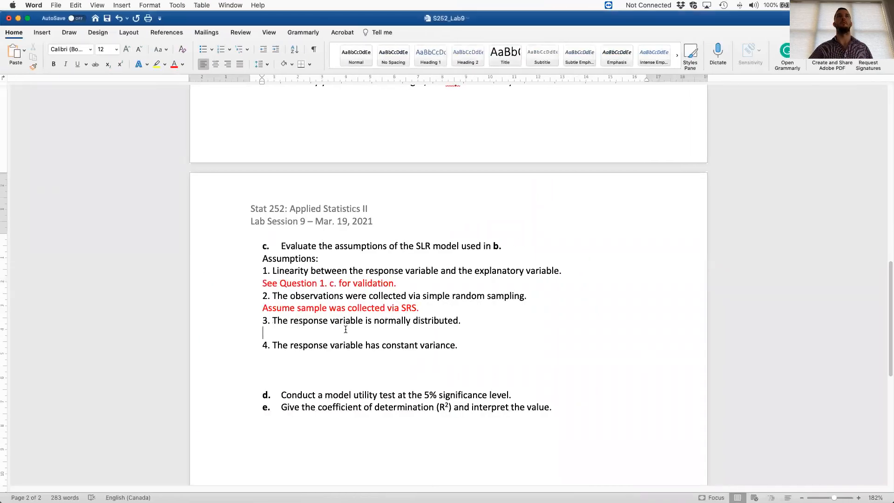
pyautogui.click(42, 32)
pyautogui.click(116, 52)
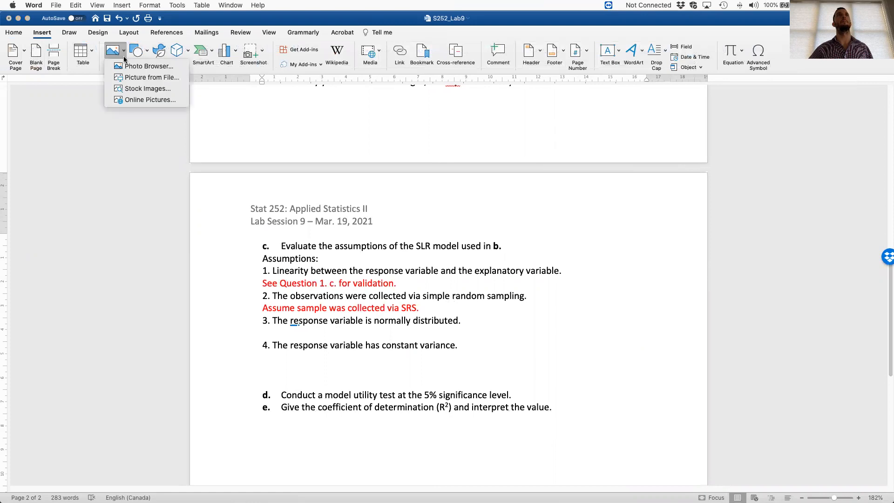
pyautogui.click(139, 77)
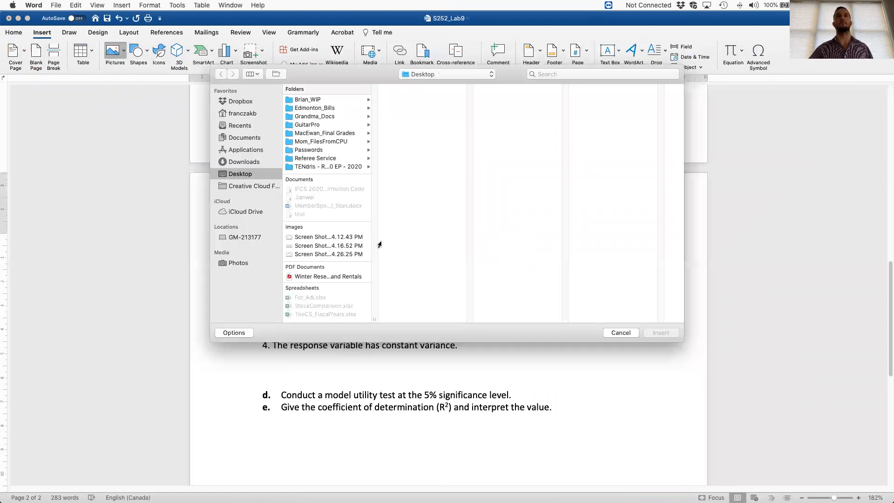
pyautogui.doubleClick(338, 253)
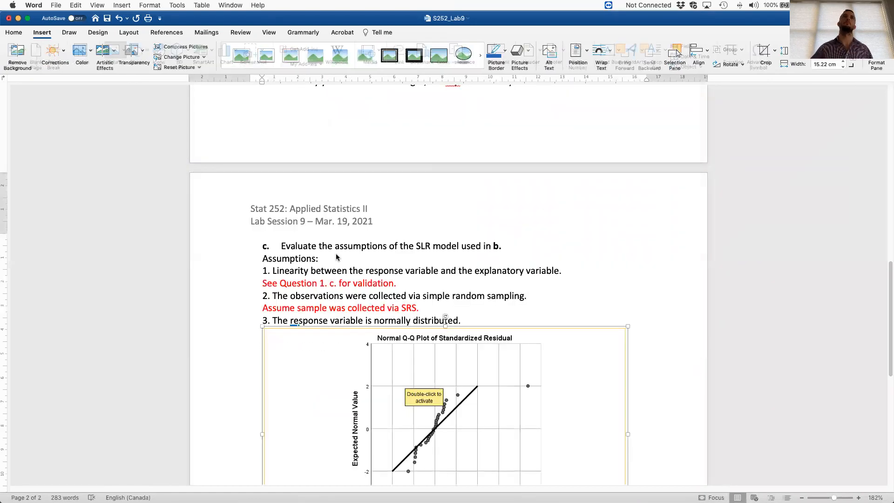
pyautogui.scroll(-1, 506, 340)
pyautogui.moveTo(627, 372); pyautogui.dragTo(513, 322)
# - Begin a red explanatory sentence on a new line beneath the Q-Q plot, starting with "The normal"
pyautogui.click(585, 319)
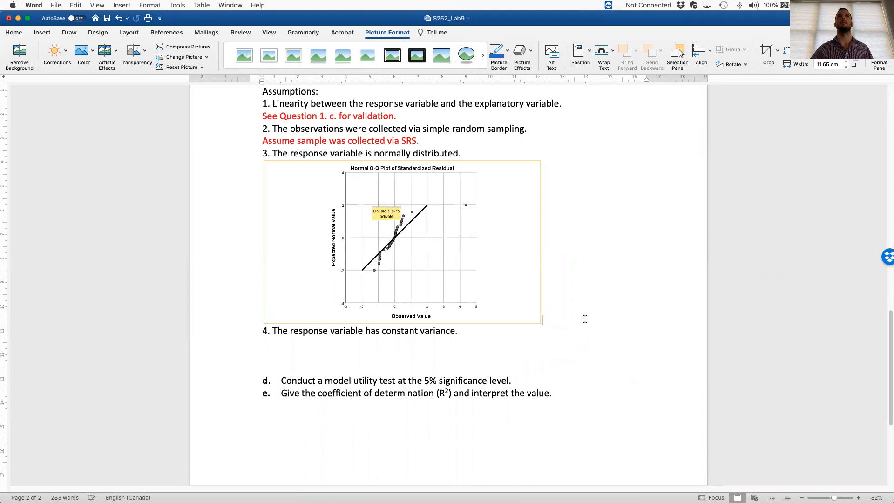
pyautogui.press('Return')
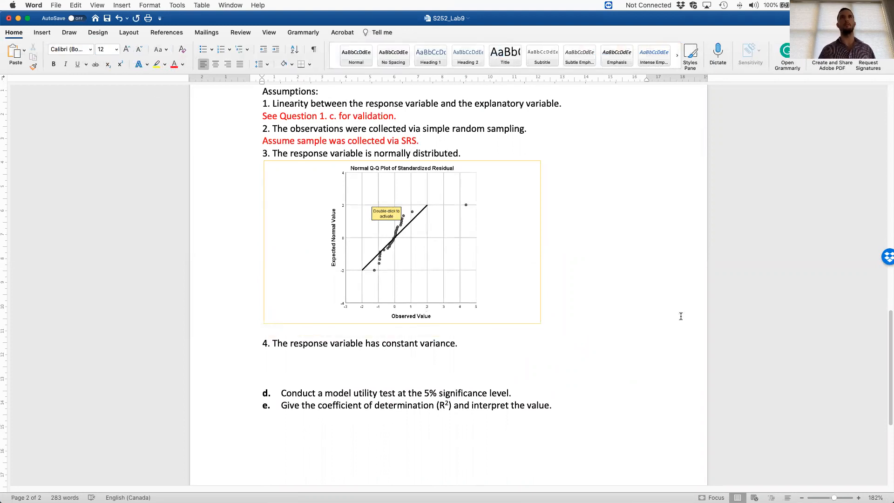
pyautogui.write('The normal porba')
pyautogui.press('BackSpace')
pyautogui.press('BackSpace')
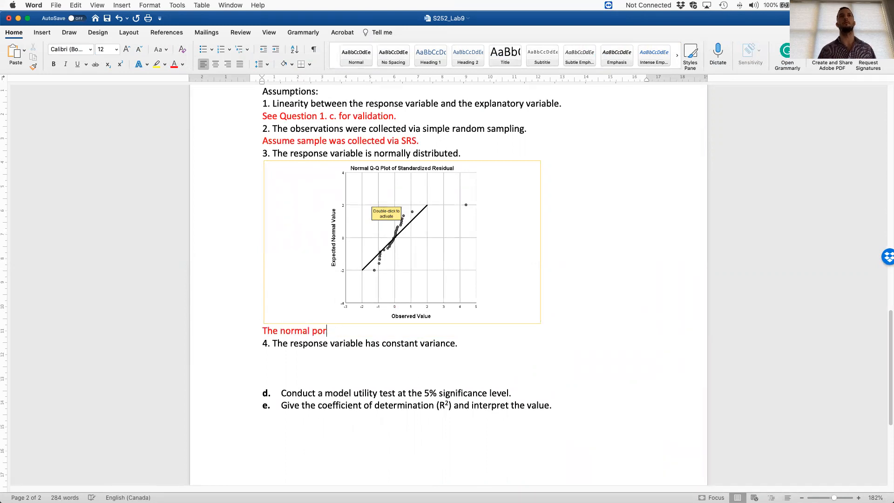
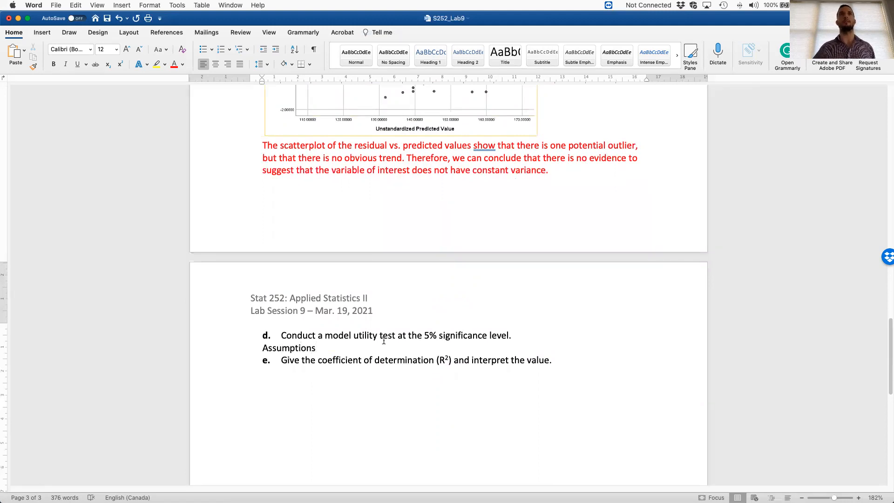
# - Make the "Assumptions" heading under question d bold and start a new line beneath it
pyautogui.doubleClick(269, 347)
pyautogui.press('super+b')
pyautogui.scroll(10, 359, 295)
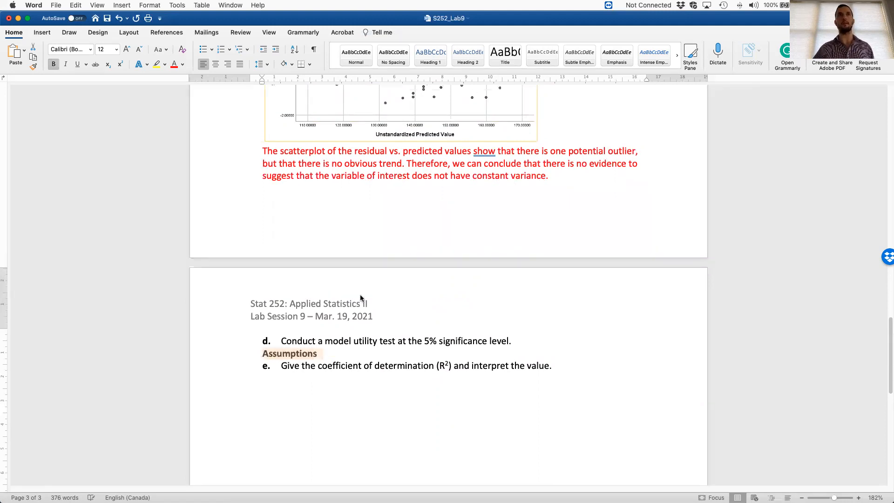
pyautogui.scroll(10, 362, 296)
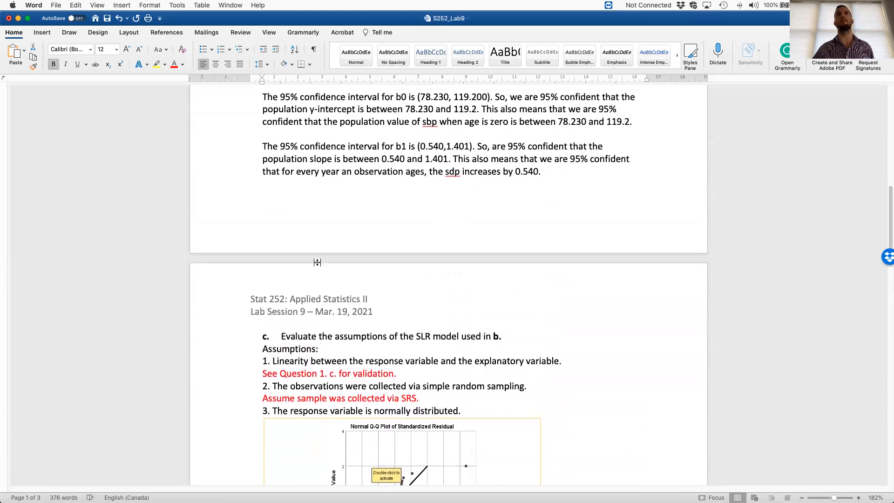
pyautogui.scroll(-15, 386, 336)
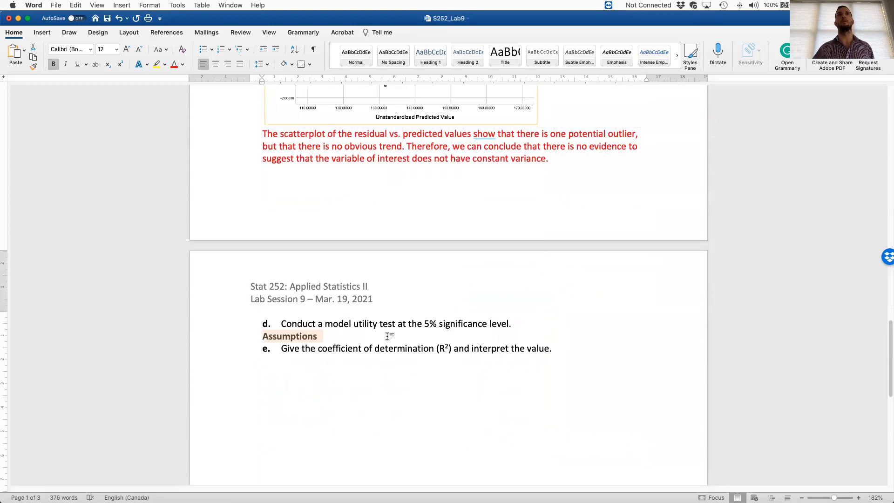
pyautogui.press('Right')
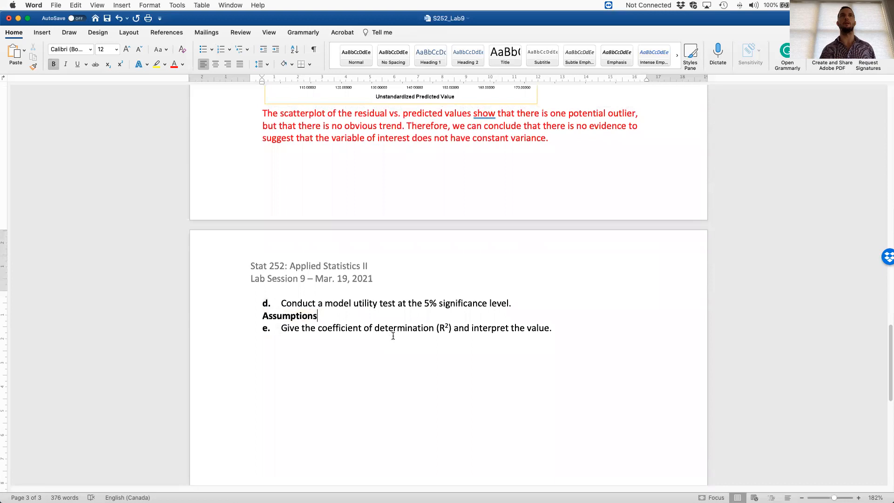
pyautogui.press('Return')
pyautogui.write('-')
pyautogui.press('super+n')
pyautogui.write('-')
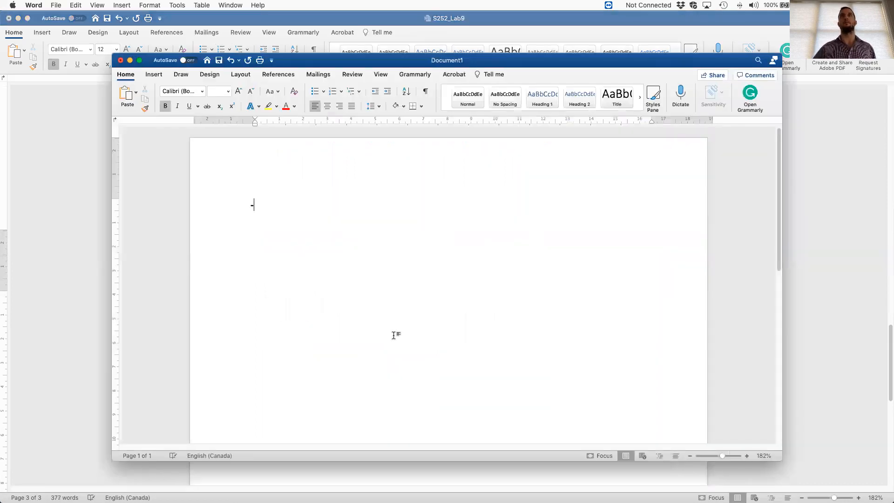
pyautogui.click(121, 60)
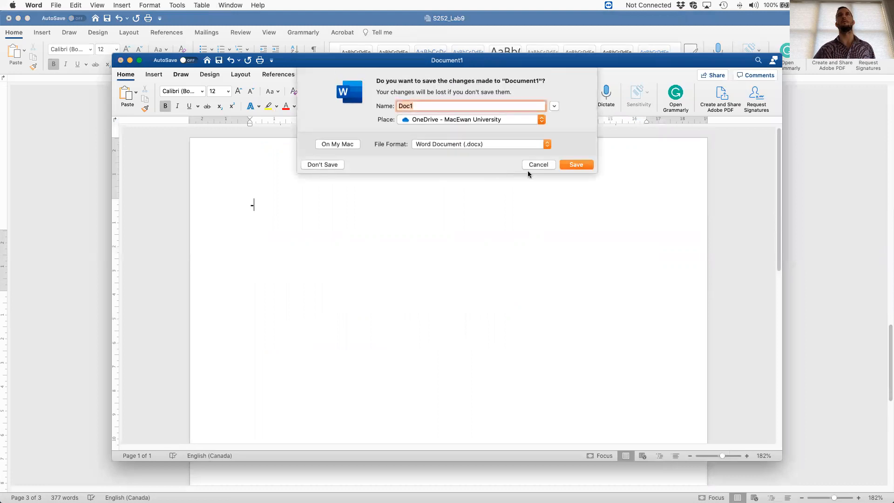
pyautogui.click(326, 164)
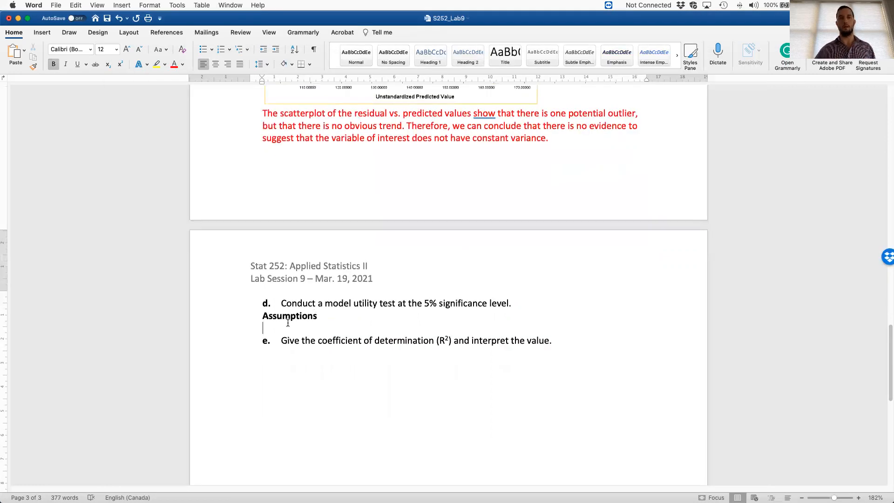
# - Write "- See c." beneath the Assumptions heading, with only "c." in bold
pyautogui.press('super+b')
pyautogui.write('- See')
pyautogui.press('super+b')
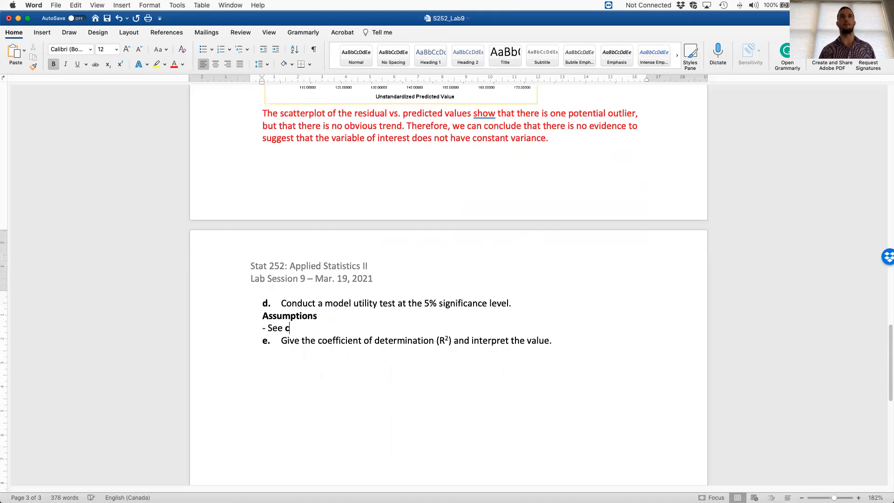
pyautogui.write('e c.')
pyautogui.press('super+b')
pyautogui.press('Return')
# - Add a bold "Model Utility Test" heading on the line below and return to regular text on a new line
pyautogui.press('super+b')
pyautogui.write('Hypo')
pyautogui.press('BackSpace')
pyautogui.press('BackSpace')
pyautogui.press('BackSpace')
pyautogui.press('BackSpace')
pyautogui.write('Model Utility Test')
pyautogui.press('Return')
pyautogui.press('super+b')
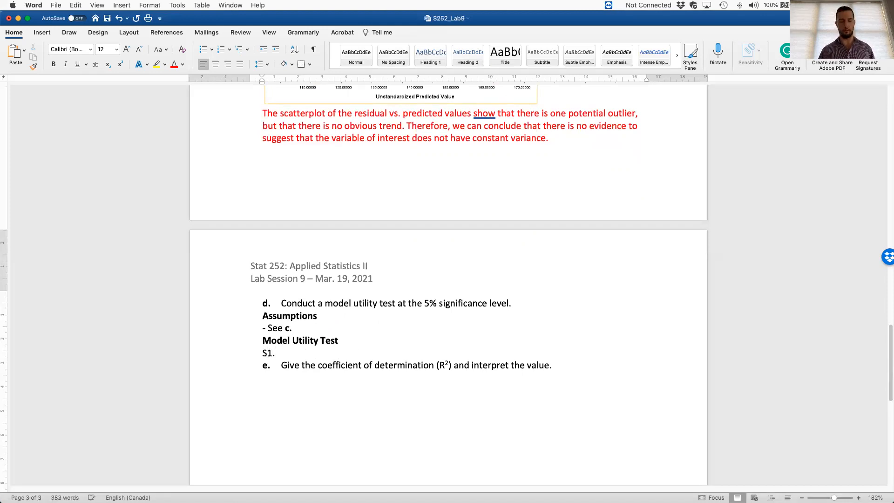
# - Begin line S1 of the test with "H0:", formatting the 0 as a subscript
pyautogui.click(119, 67)
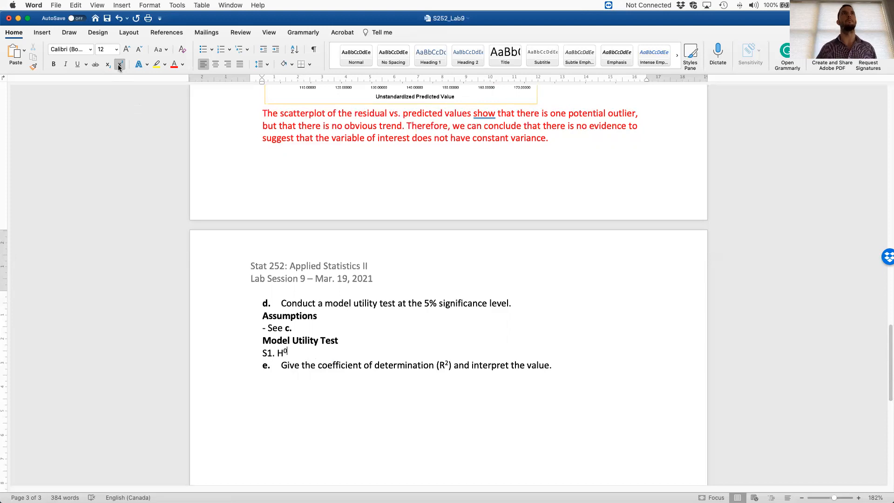
pyautogui.hotkey('shift', 'Left')
pyautogui.click(107, 64)
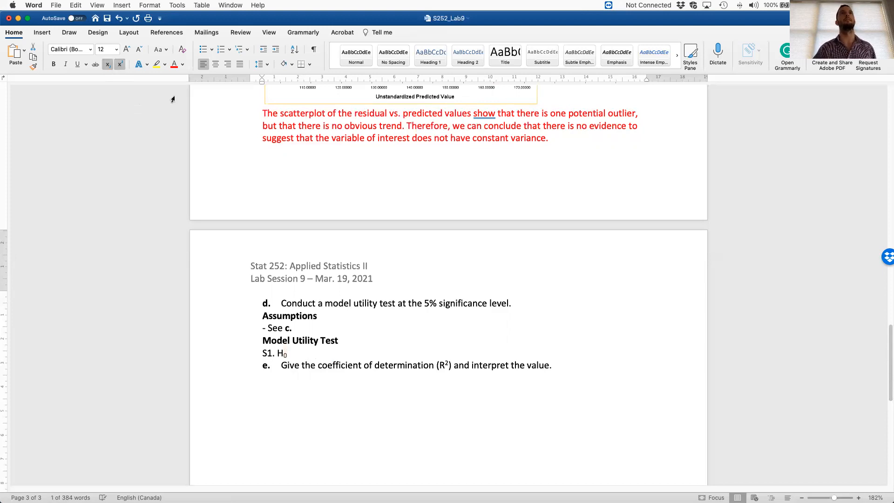
pyautogui.press('Right')
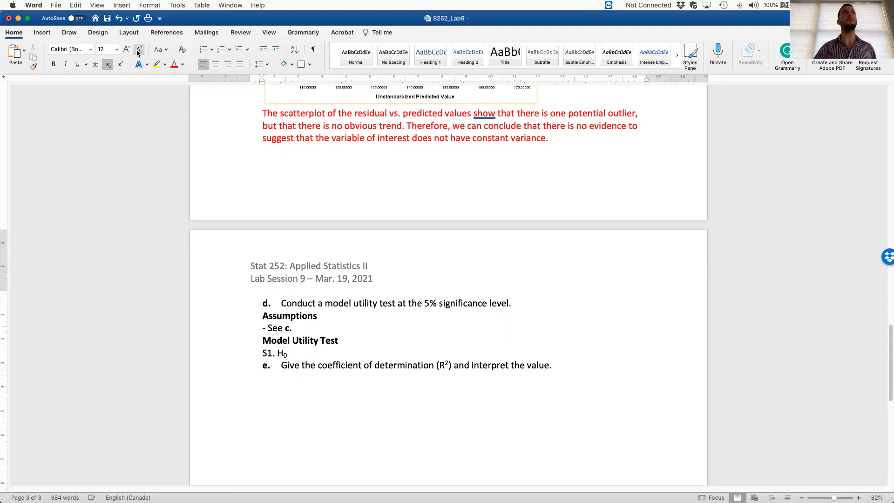
pyautogui.write(':')
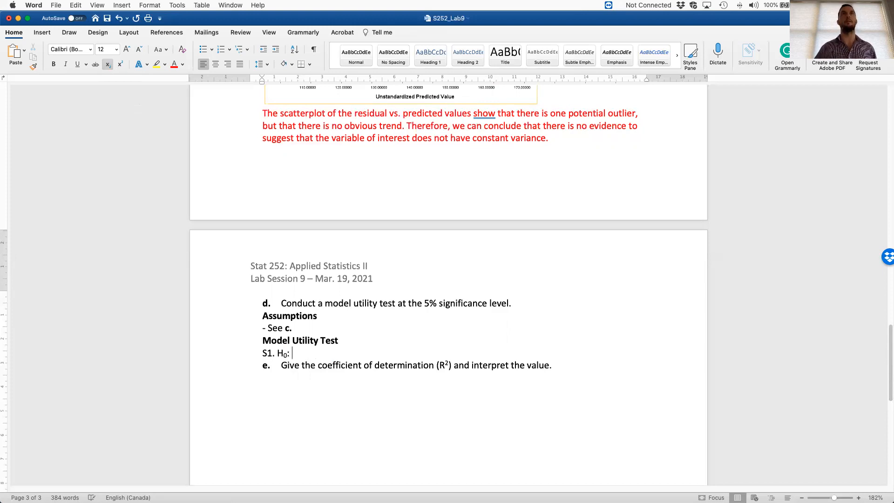
# - Complete the null hypothesis as β1 = 0 using the Symbol font's β and a subscript 1, followed by "vs. H"
pyautogui.click(42, 32)
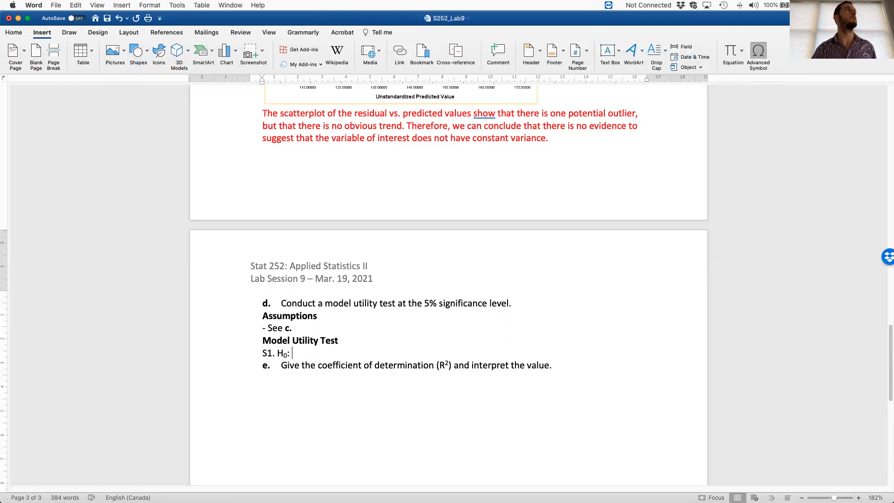
pyautogui.click(758, 54)
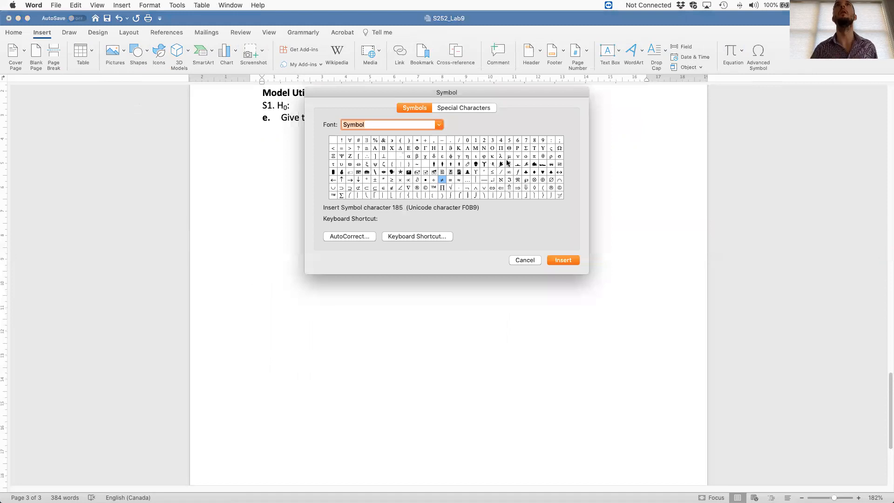
pyautogui.click(417, 156)
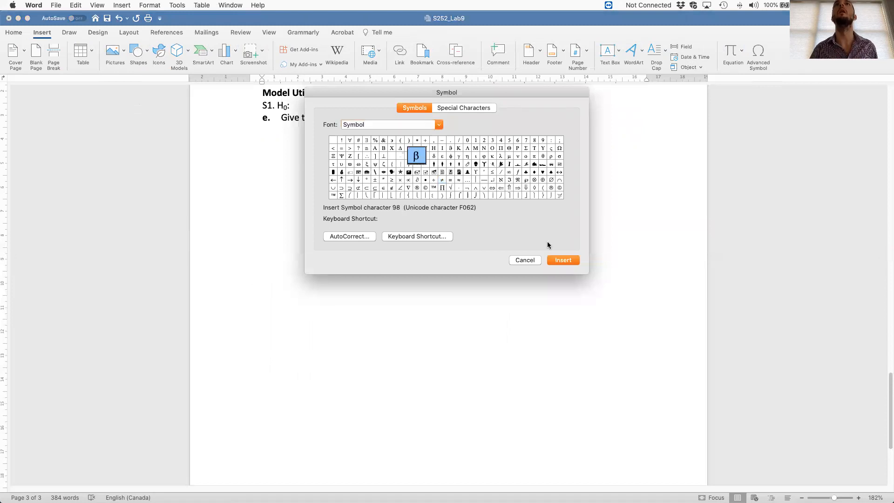
pyautogui.click(562, 261)
pyautogui.click(535, 259)
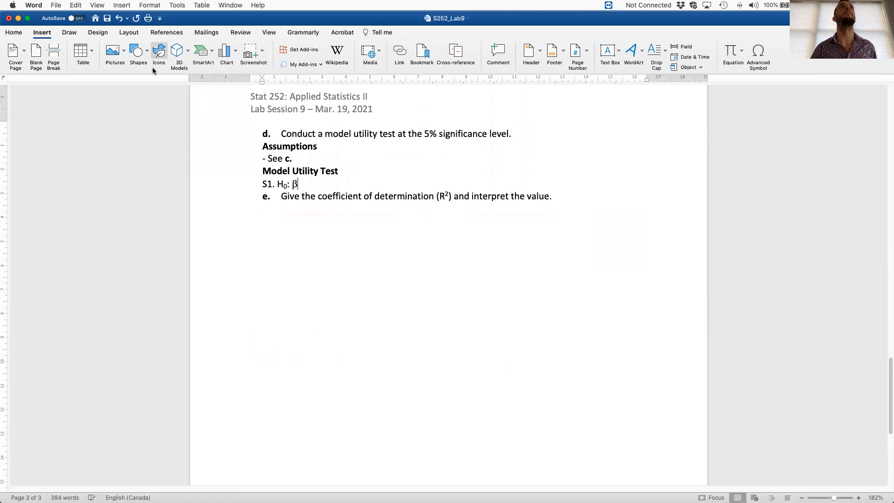
pyautogui.click(12, 32)
pyautogui.click(108, 63)
pyautogui.write('1')
pyautogui.click(108, 64)
pyautogui.write('= 0 vs. H')
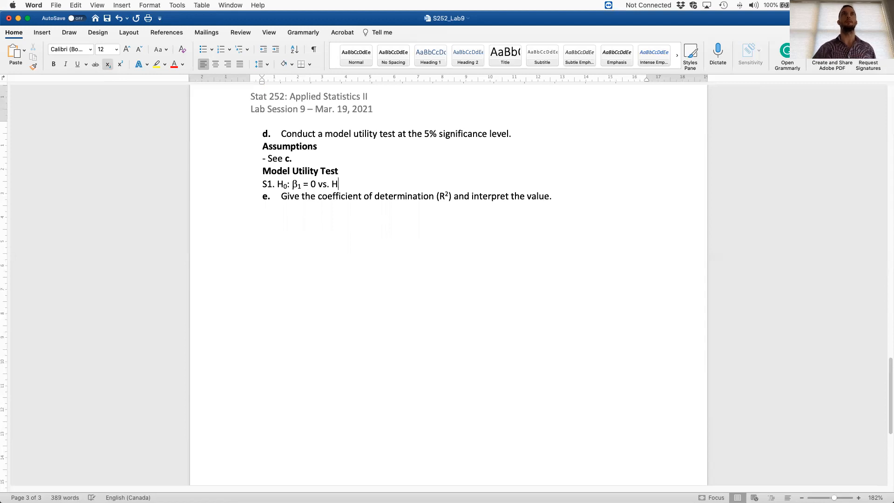
# - Write the alternative hypothesis as Ha: β1 ≠ 0 with a subscript a, reusing the null hypothesis's β1 and inserting the ≠ symbol
pyautogui.click(108, 65)
pyautogui.write('a:')
pyautogui.click(108, 65)
pyautogui.write(':')
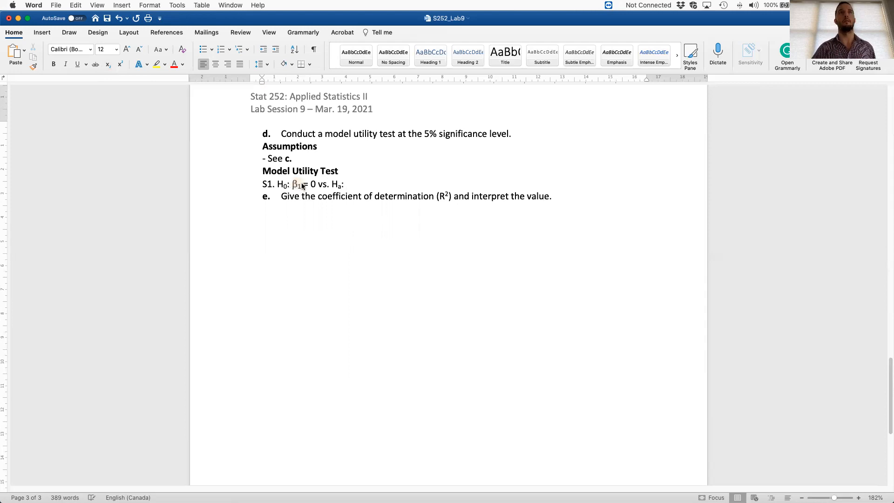
pyautogui.write('β1')
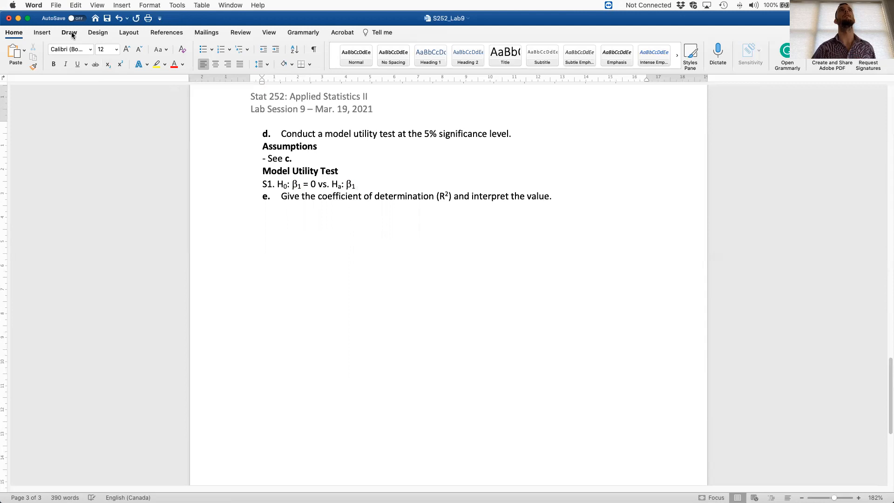
pyautogui.click(41, 32)
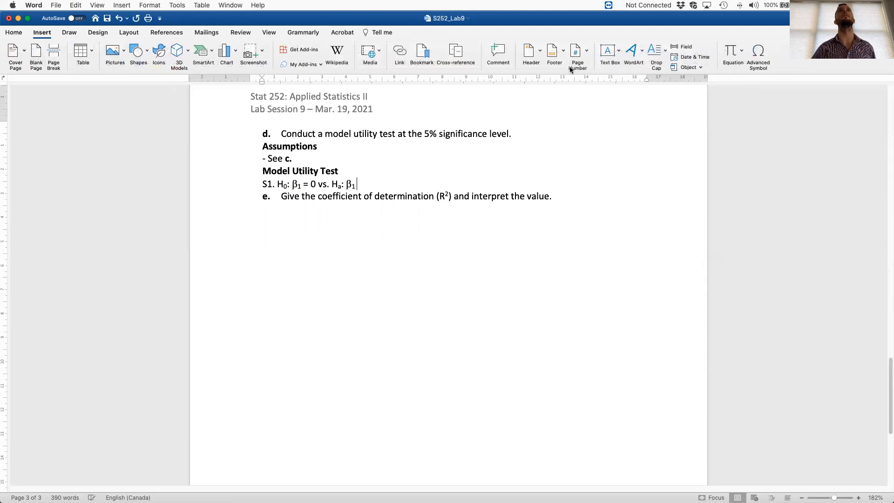
pyautogui.click(757, 54)
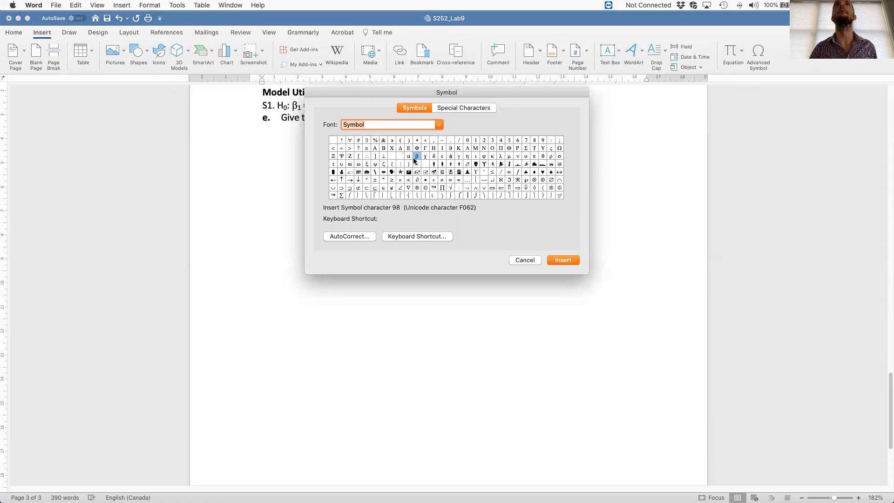
pyautogui.click(441, 181)
pyautogui.click(554, 260)
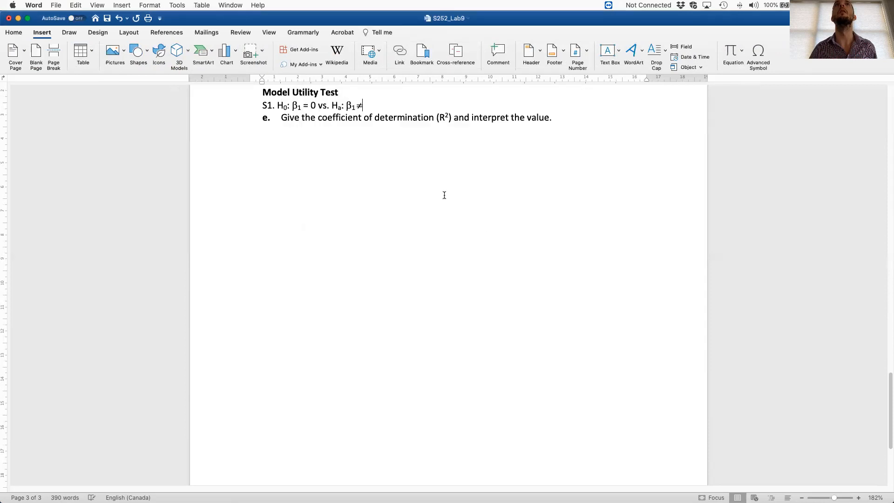
pyautogui.scroll(3, 444, 195)
pyautogui.write('0')
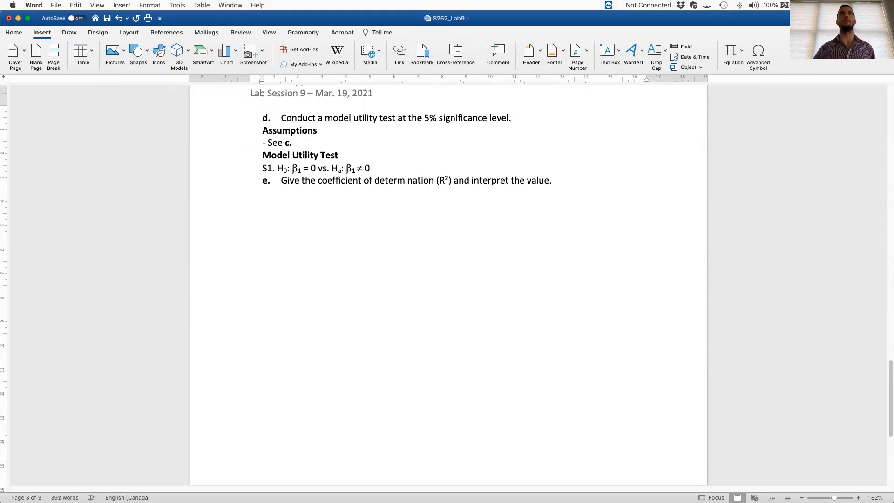
# - Add line S2 stating the significance level as α = 0.05, using the α character from the Symbol font
pyautogui.press('Return')
pyautogui.write('S2.')
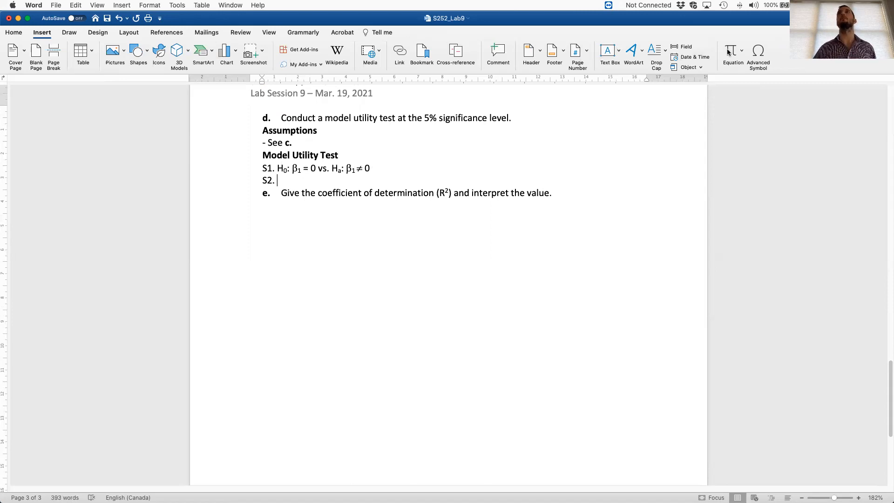
pyautogui.click(751, 55)
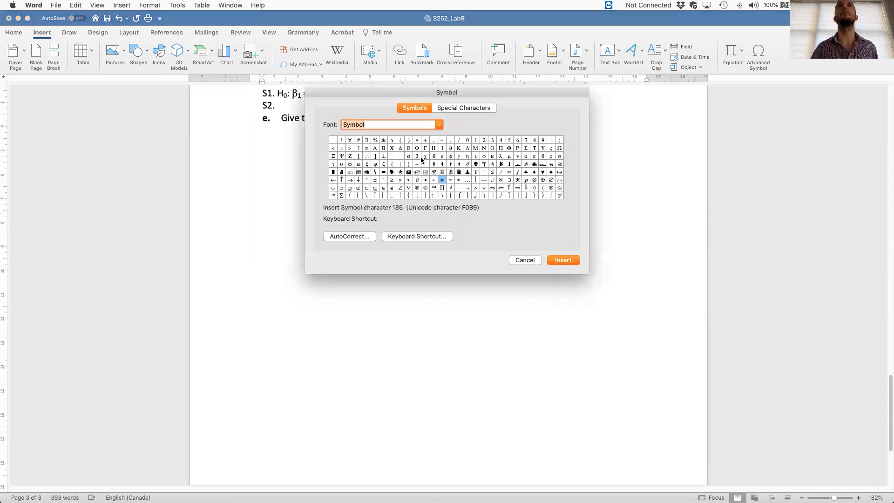
pyautogui.click(409, 156)
pyautogui.click(563, 260)
pyautogui.write('= 0.05')
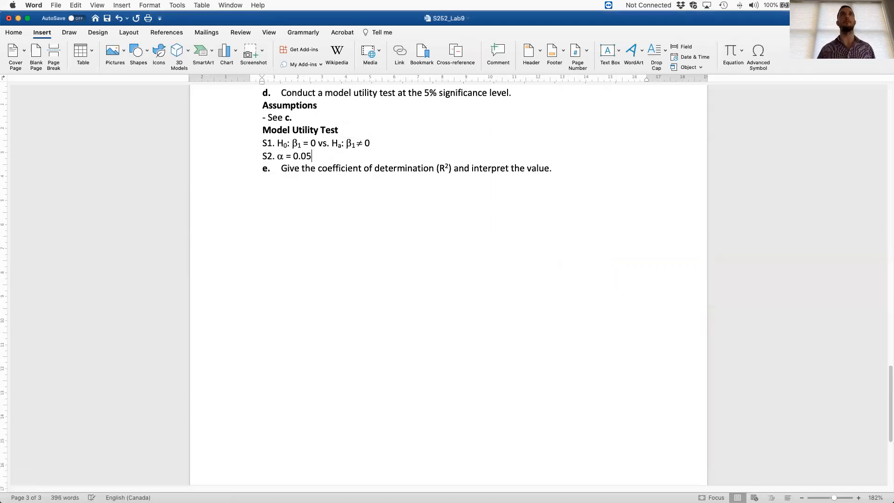
# - Add the line "S3. Compute Test Statistic" beneath the significance level
pyautogui.press('Return')
pyautogui.write('S3.')
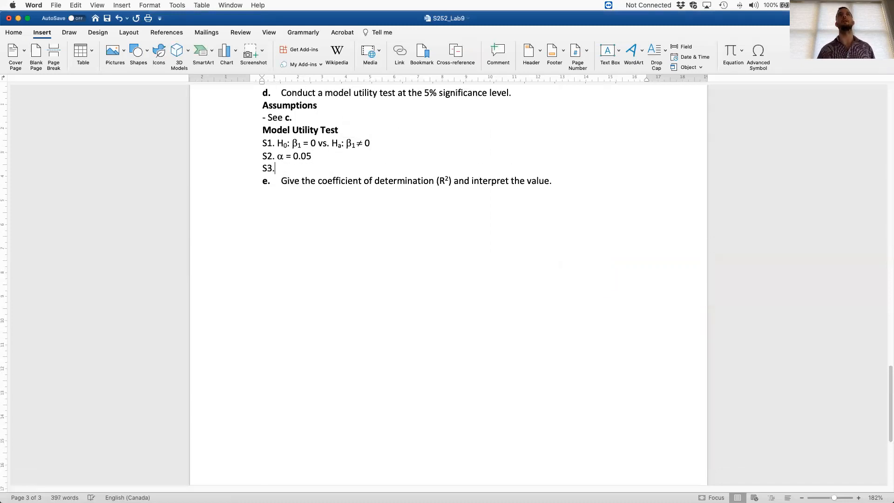
pyautogui.write(' Compute Test Sta')
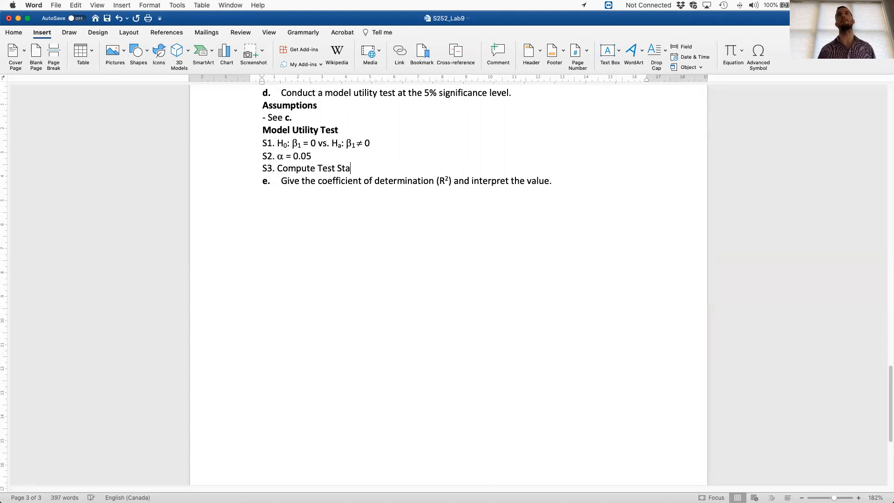
pyautogui.write('tistic')
# - Copy the Coefficients table picture from question b onto a new line beneath S3
pyautogui.scroll(10, 489, 186)
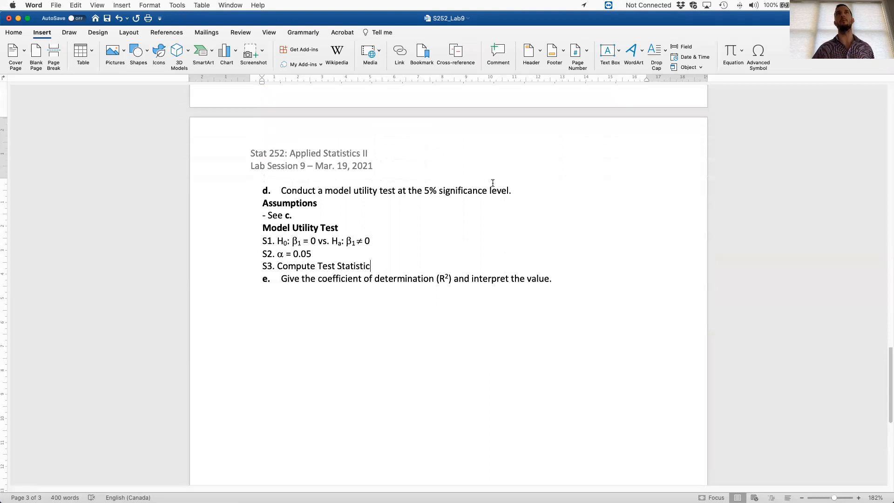
pyautogui.scroll(15, 490, 176)
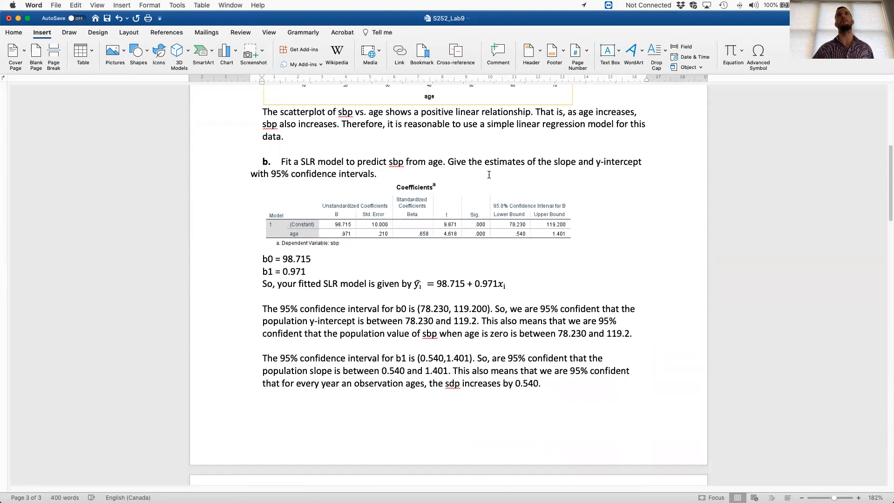
pyautogui.click(467, 222)
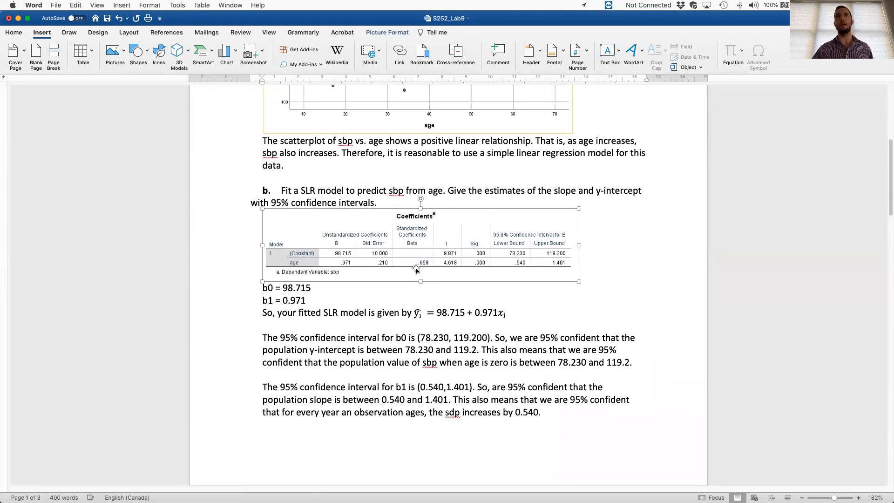
pyautogui.scroll(-15, 456, 260)
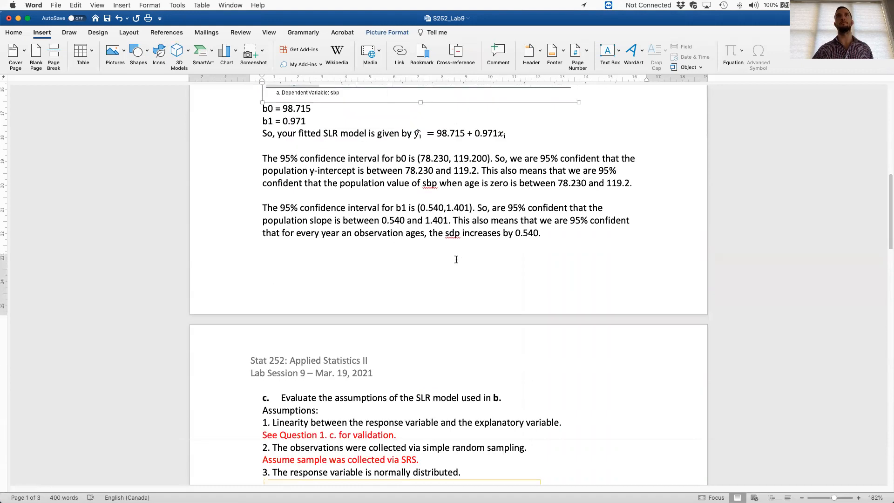
pyautogui.scroll(-10, 456, 259)
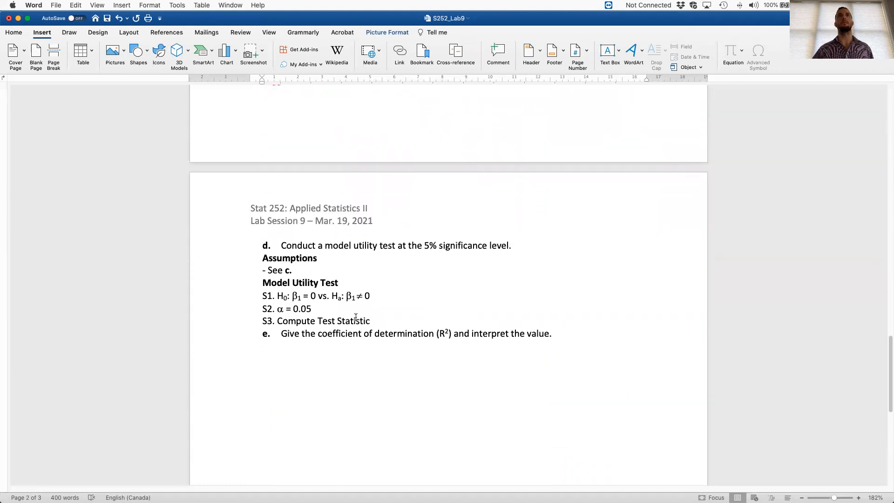
pyautogui.press('Return')
pyautogui.press('super+v')
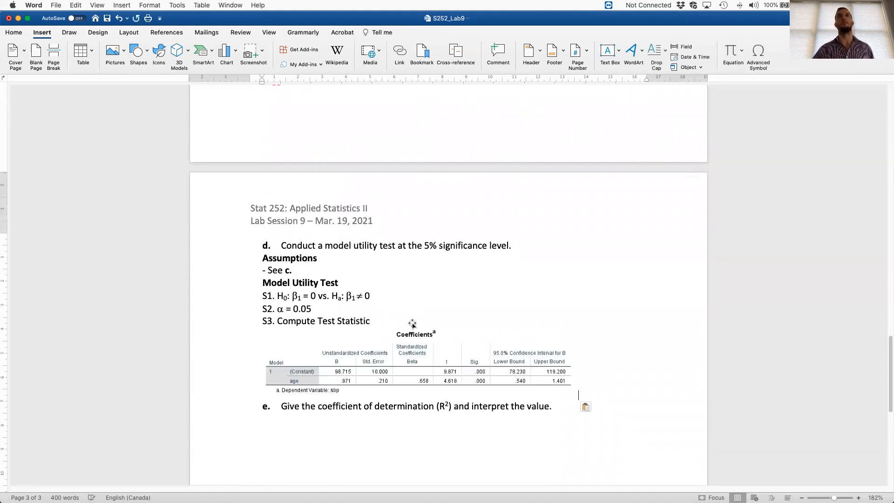
# - Beneath the Coefficients table, add the test statistic t = 4.618 and the line "S4. P-value = 0.000"
pyautogui.press('Return')
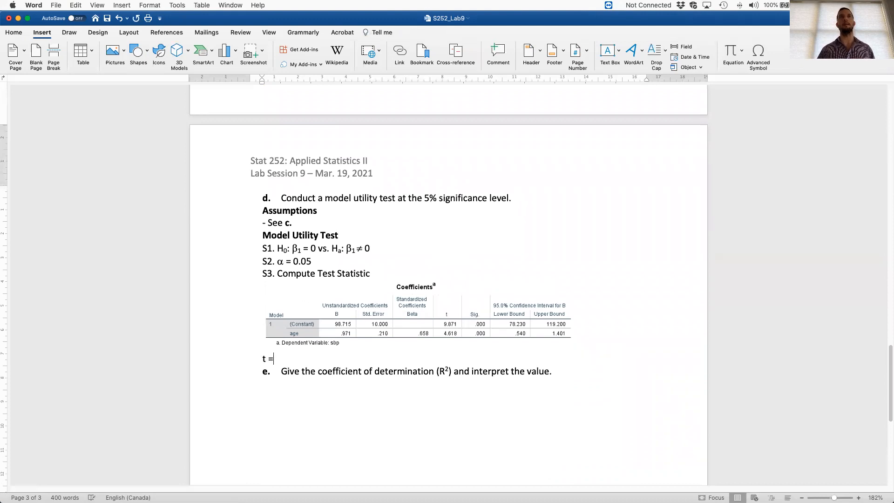
pyautogui.write('t = 4.618')
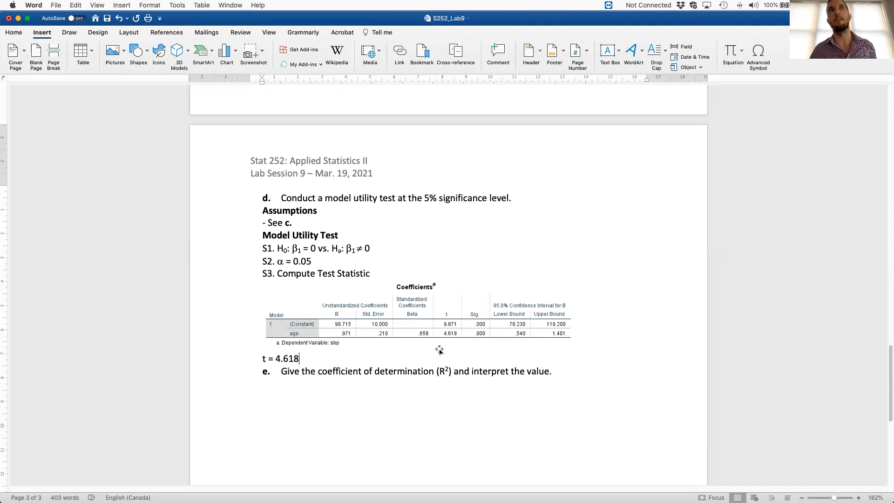
pyautogui.press('Return')
pyautogui.write('S4. P-value = 0.000')
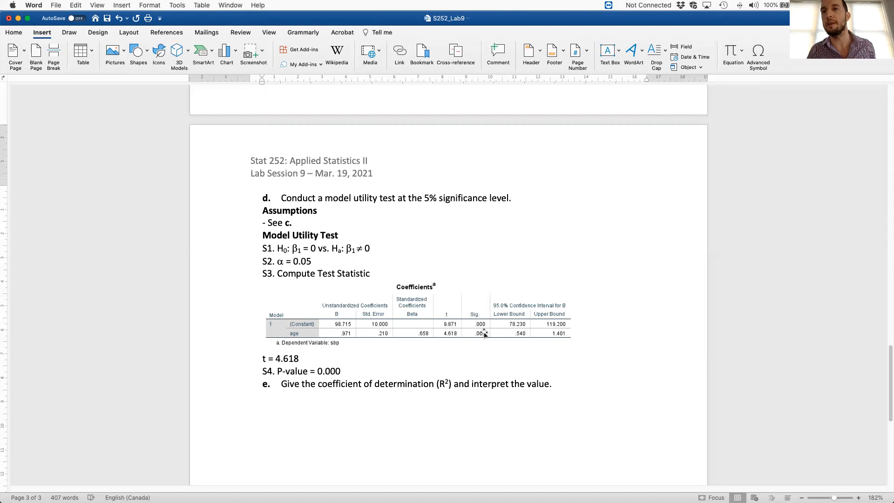
# - Add the line "S5. Reject H0" with the 0 set as a subscript
pyautogui.press('Return')
pyautogui.write('S5. Reject H')
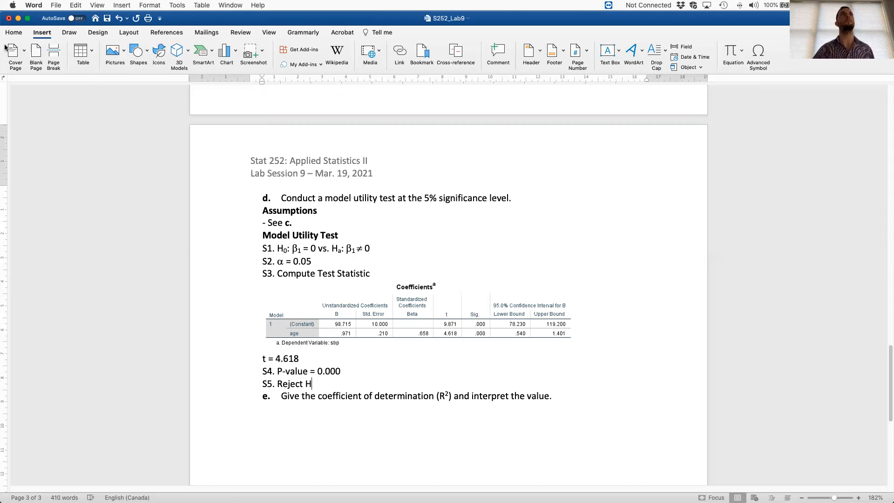
pyautogui.click(14, 32)
pyautogui.click(107, 64)
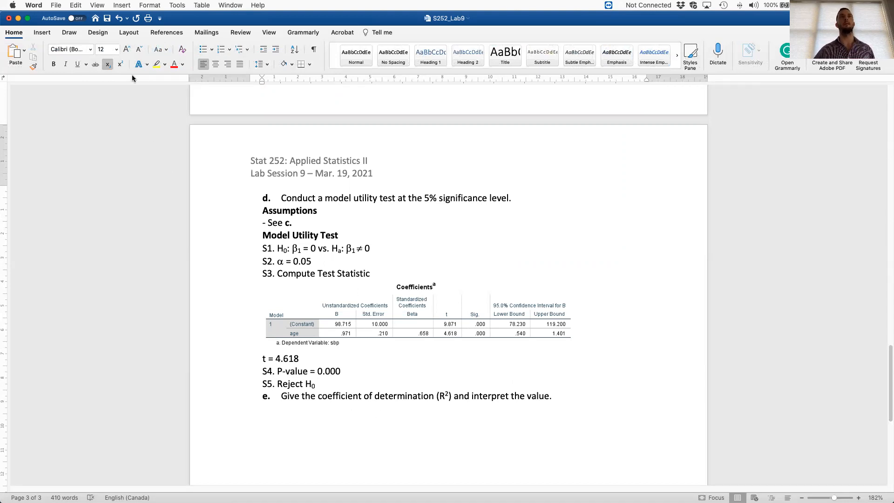
pyautogui.click(107, 64)
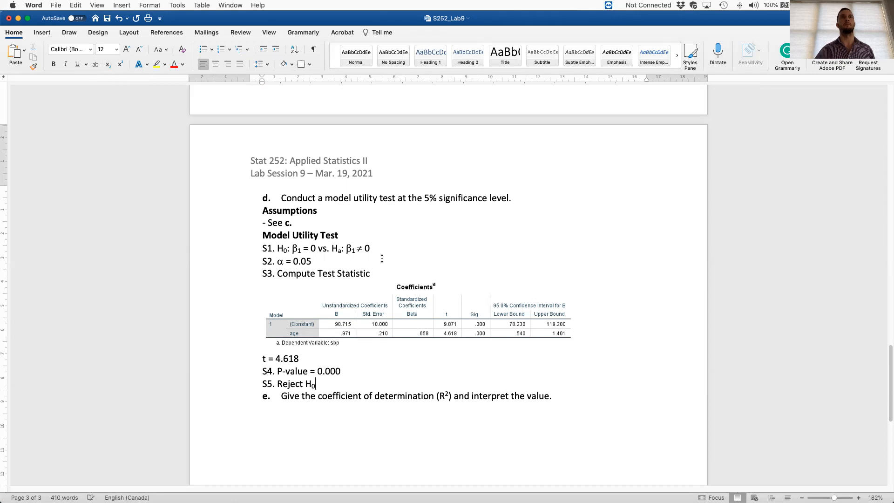
# - Start a new line labelled S6 in regular, non-subscript text beneath S5
pyautogui.press('Return')
pyautogui.press('BackSpace')
pyautogui.press('Return')
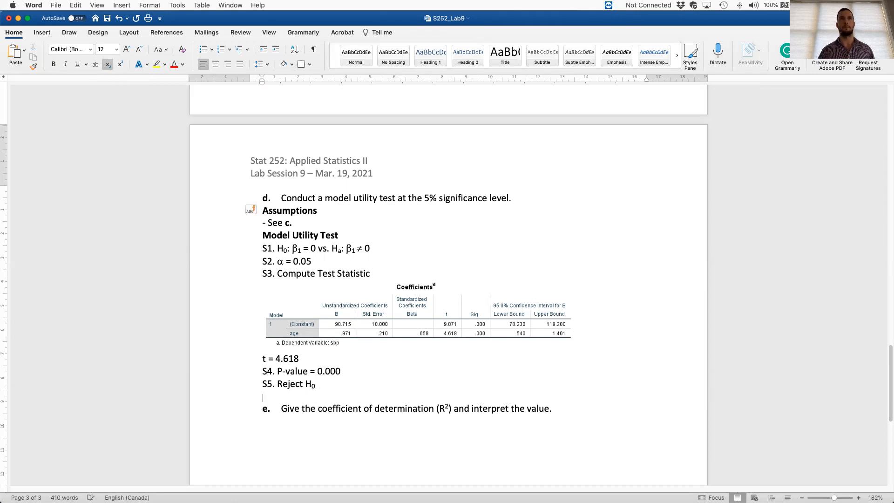
pyautogui.press('BackSpace')
pyautogui.write('S6.')
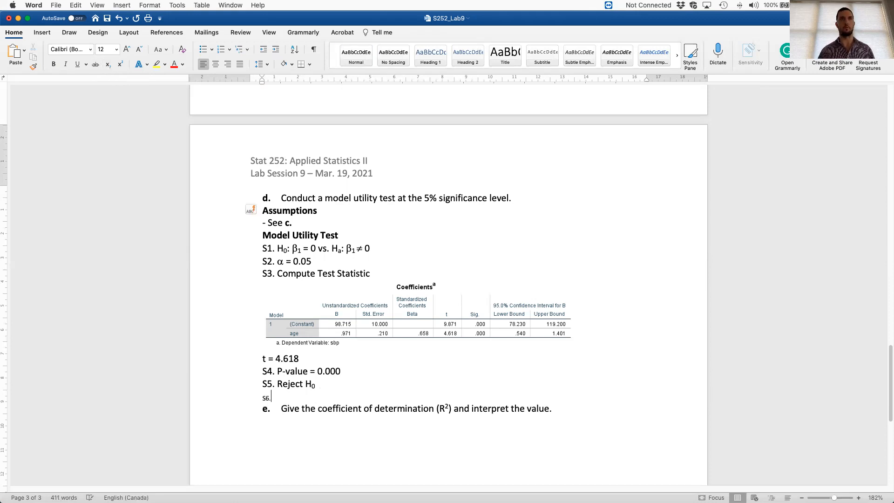
pyautogui.click(106, 65)
pyautogui.click(296, 395)
# - Begin the S6 conclusion with "At the 5% significance level, the data provide sufficient evidence to suggest that"
pyautogui.write('At')
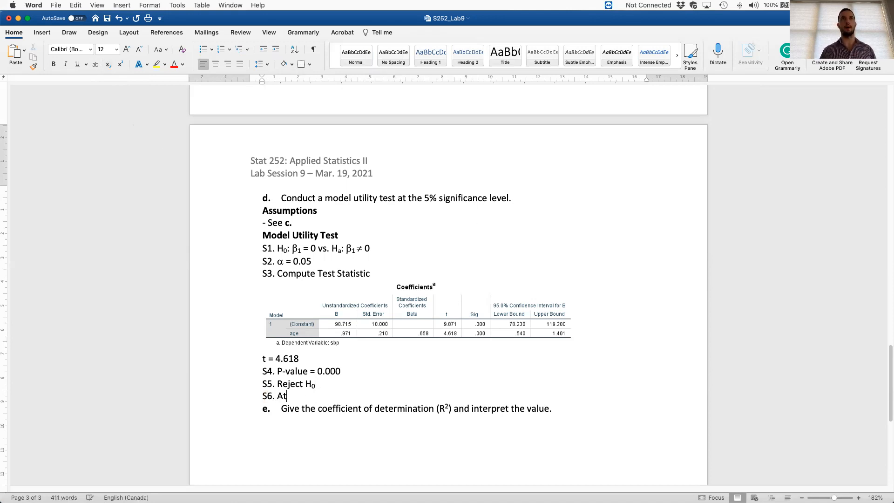
pyautogui.write(' the 5% signi')
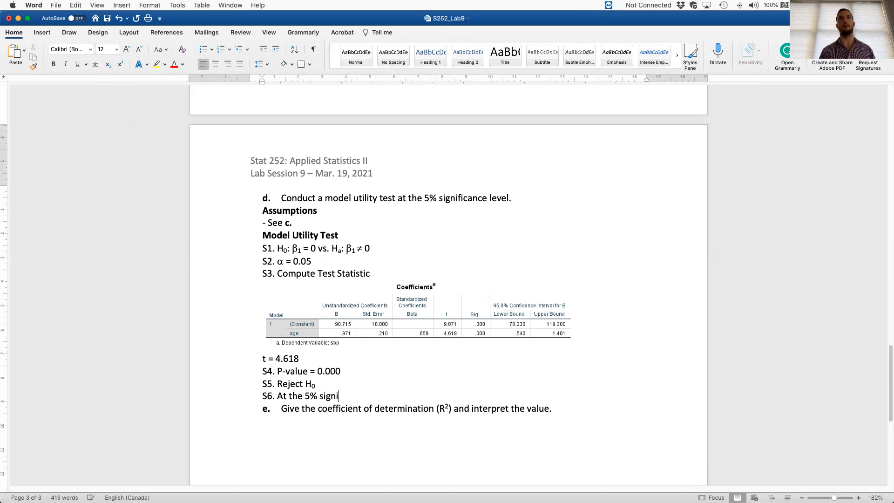
pyautogui.write('ficnaace level, the data')
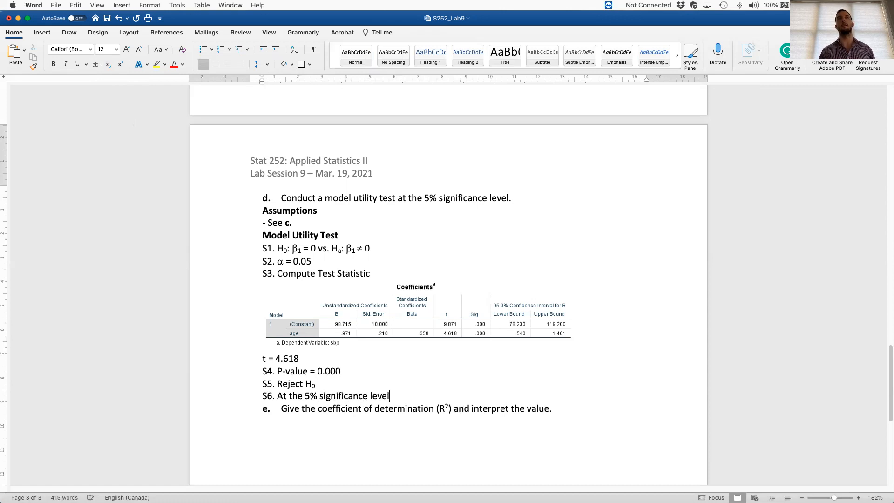
pyautogui.write(' do')
pyautogui.press('BackSpace')
pyautogui.press('BackSpace')
pyautogui.write('provide sufficient evidence to suggest that the')
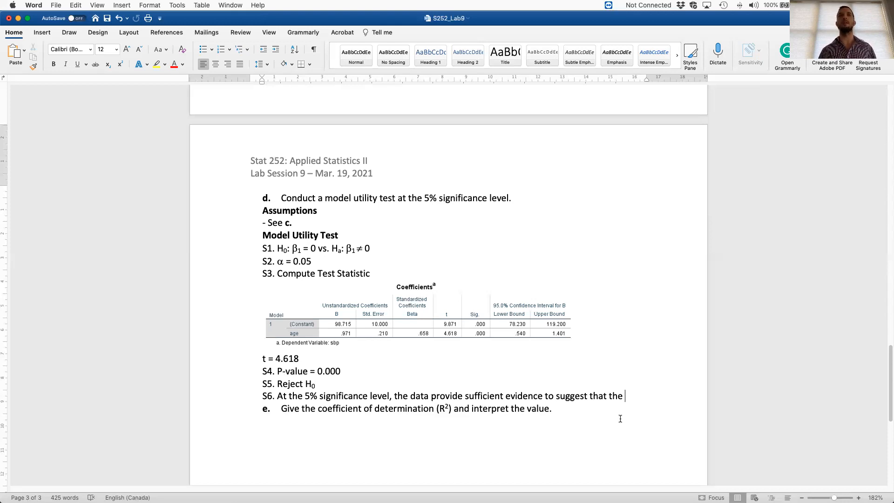
# - Complete the S6 conclusion with "age is a useful linear predictor for sbp." and leave a blank line beneath it
pyautogui.press('BackSpace')
pyautogui.press('BackSpace')
pyautogui.press('BackSpace')
pyautogui.press('BackSpace')
pyautogui.write('age is a useful linear predictor for sbp.')
pyautogui.press('Return')
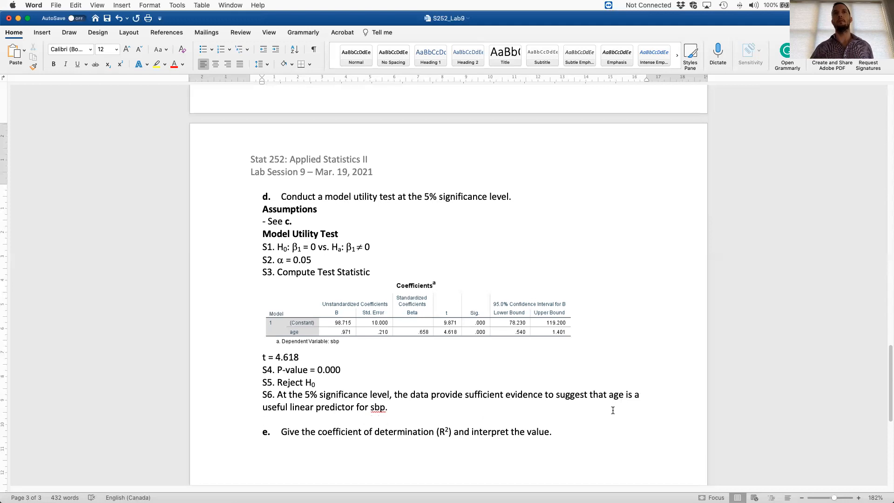
# - Start an answer line beneath question e about the coefficient of determination
pyautogui.scroll(1, 601, 401)
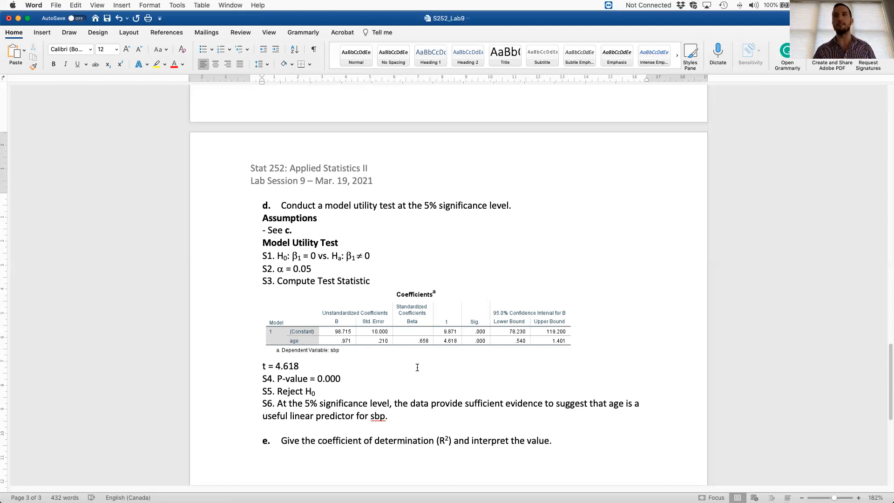
pyautogui.scroll(-5, 417, 367)
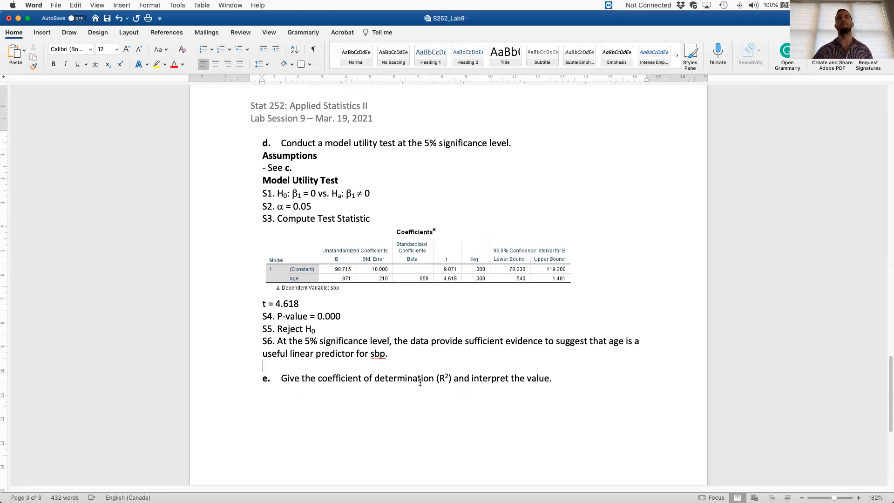
pyautogui.click(408, 334)
pyautogui.click(578, 336)
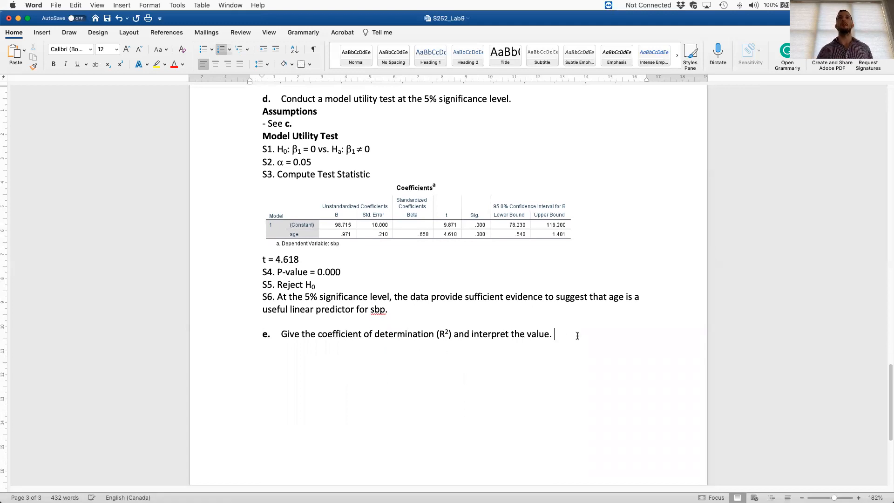
pyautogui.press('Return')
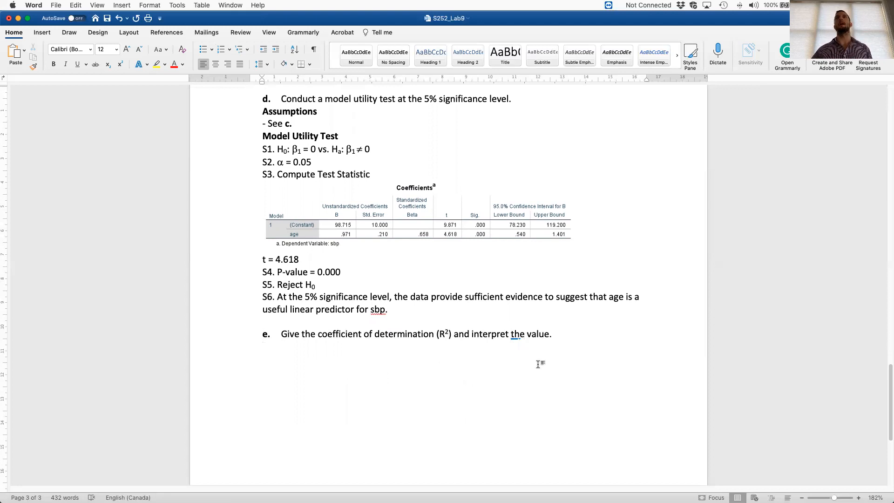
pyautogui.scroll(-2, 535, 363)
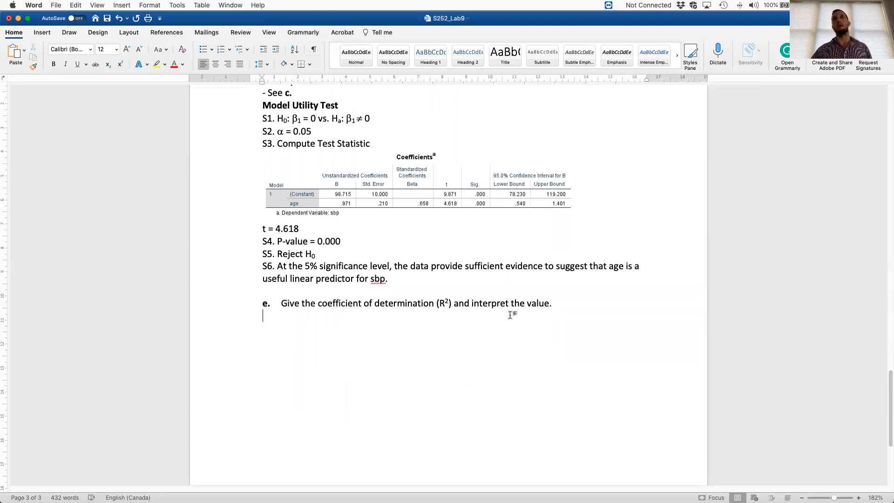
# - Switch to the SPSS output and review the Statistics options for linear regression, including Model fit
pyautogui.hotkey('ctrl', 'Right')
pyautogui.scroll(2, 449, 187)
pyautogui.scroll(7, 450, 186)
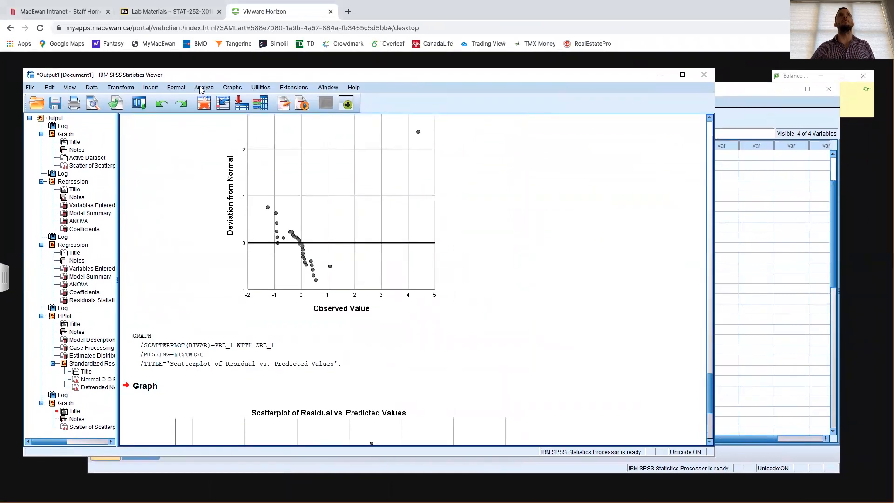
pyautogui.click(201, 88)
pyautogui.moveTo(281, 202)
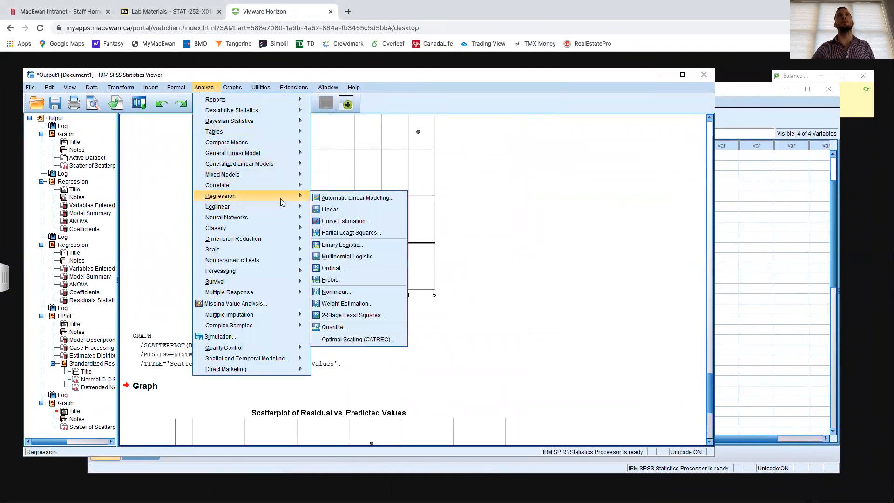
pyautogui.click(332, 209)
pyautogui.click(467, 190)
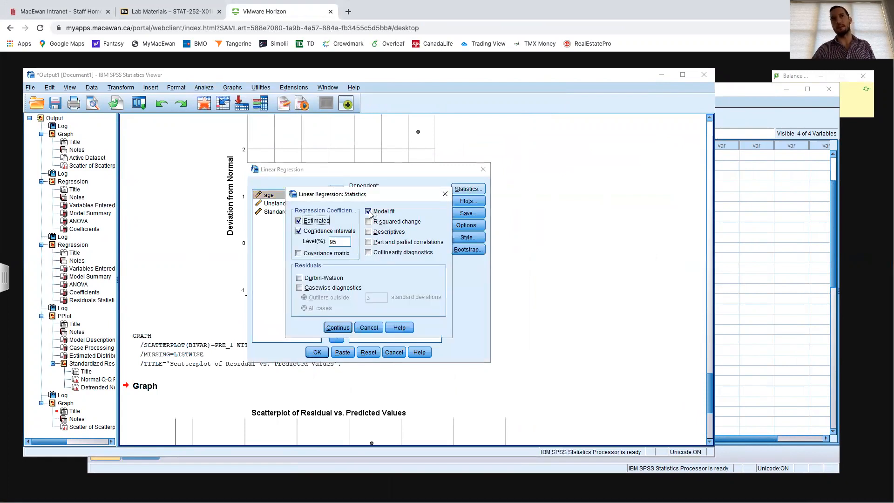
pyautogui.click(364, 332)
pyautogui.click(394, 352)
# - Find the regression's Model Summary table in the SPSS output and capture it as a screenshot
pyautogui.scroll(12, 366, 265)
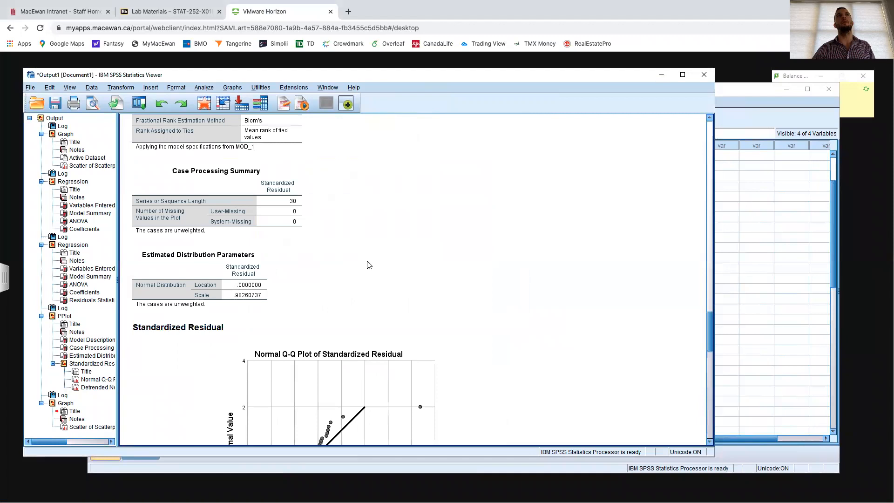
pyautogui.scroll(10, 369, 264)
pyautogui.scroll(5, 385, 266)
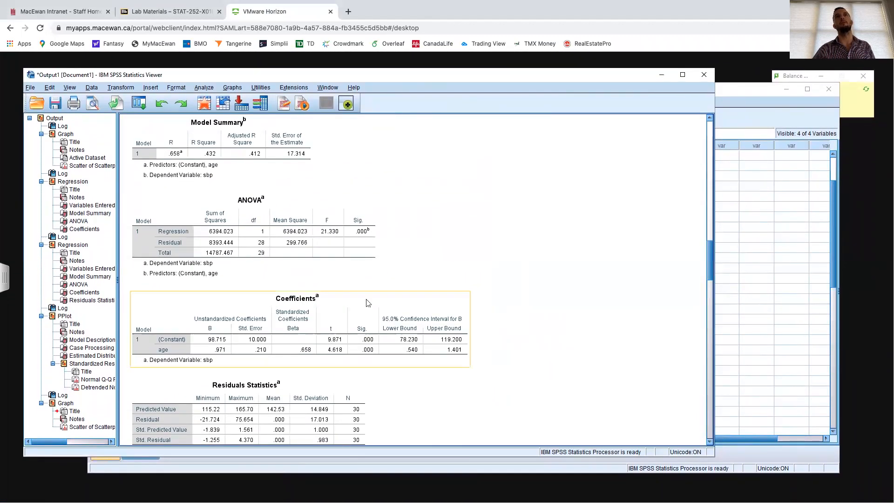
pyautogui.scroll(3, 298, 307)
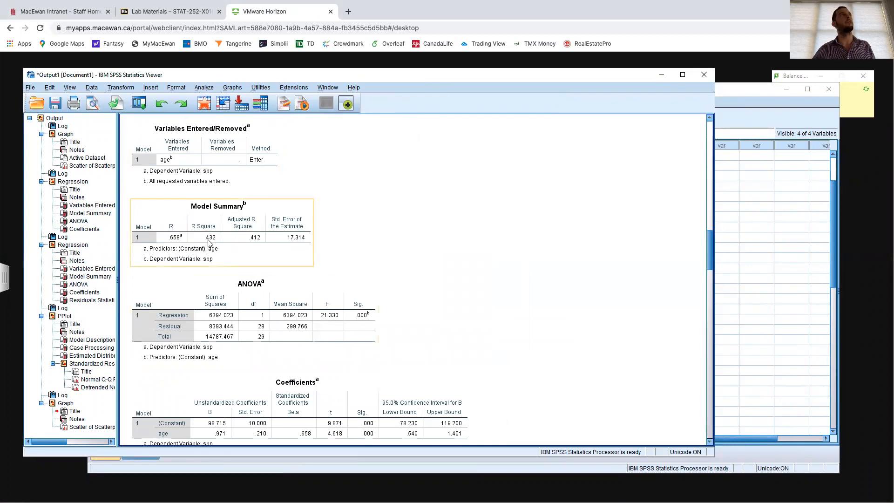
pyautogui.scroll(-3, 219, 239)
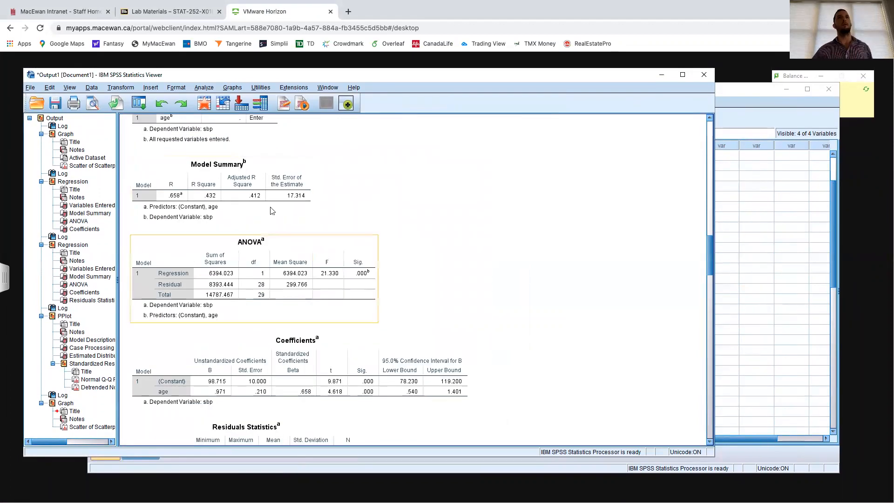
pyautogui.scroll(3, 282, 218)
pyautogui.press('shift+super+4')
pyautogui.moveTo(130, 197); pyautogui.dragTo(313, 266)
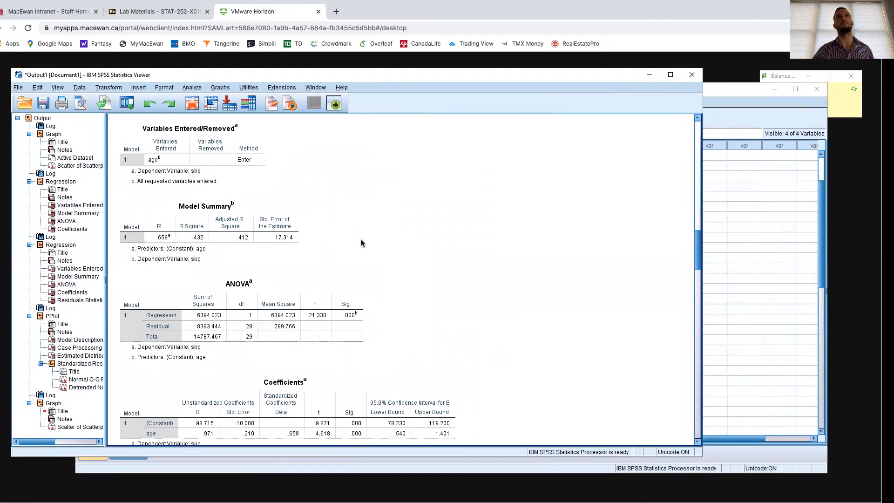
# - Switch back to Word and insert the 4.36.14 PM screenshot of the Model Summary table from the Desktop beneath question e
pyautogui.hotkey('ctrl', 'Left')
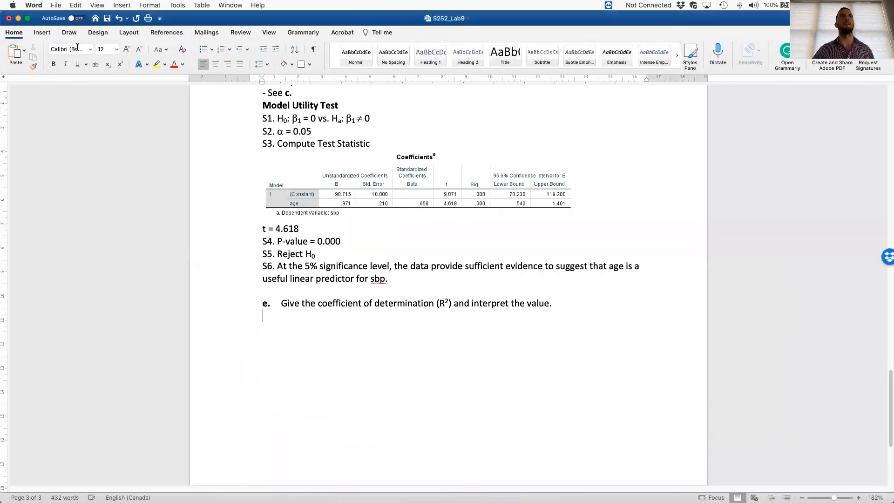
pyautogui.click(42, 33)
pyautogui.click(113, 51)
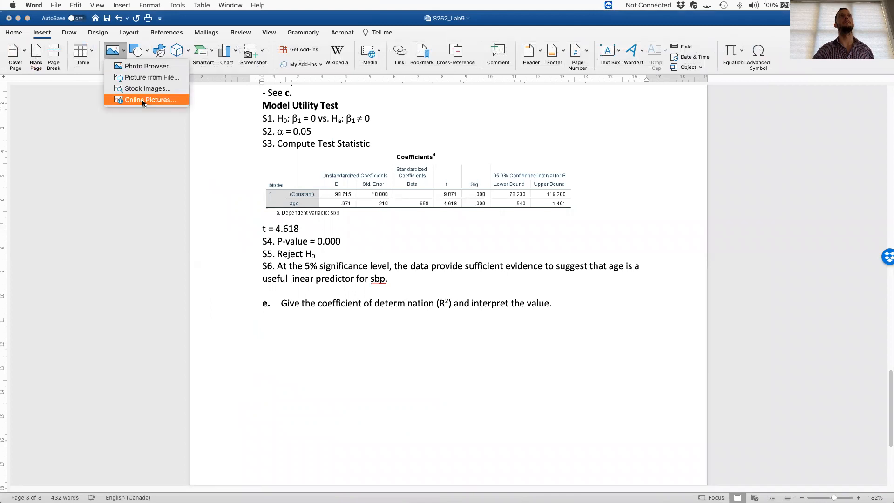
pyautogui.click(146, 78)
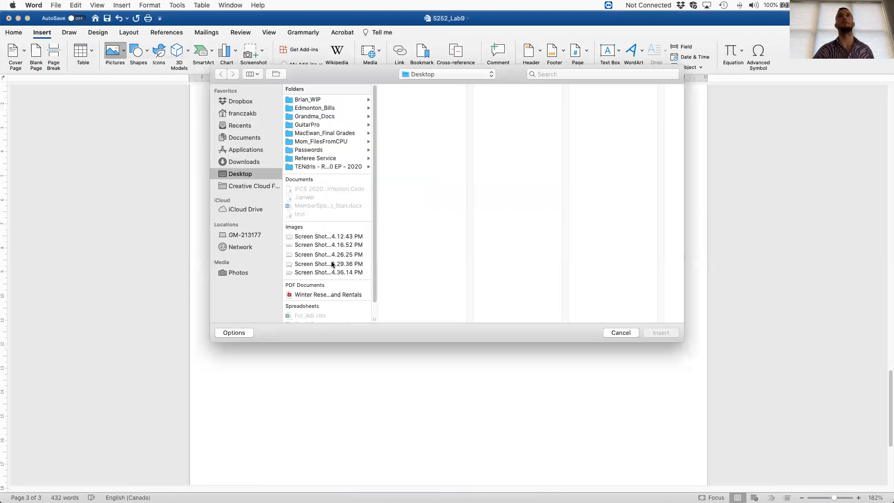
pyautogui.click(328, 272)
pyautogui.click(660, 333)
pyautogui.click(477, 367)
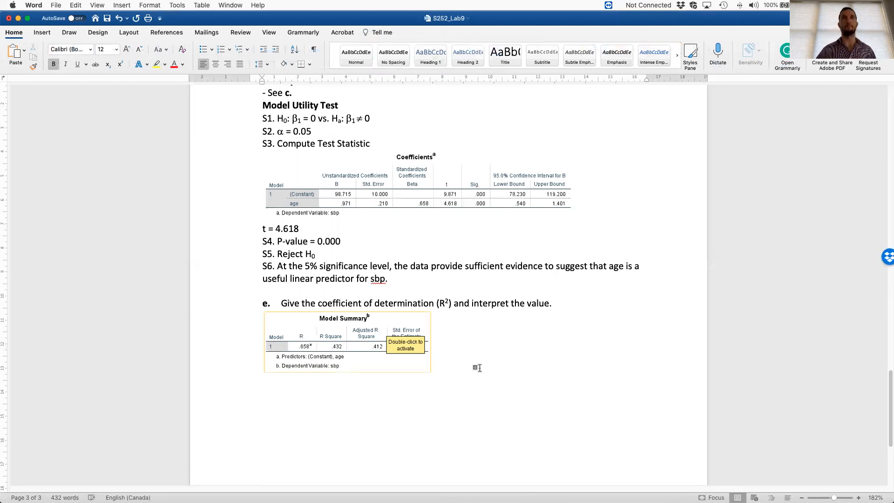
# - Write R² = 0.432 beneath the Model Summary picture, with the 2 as a superscript
pyautogui.write('R')
pyautogui.click(120, 65)
pyautogui.write('2 = ')
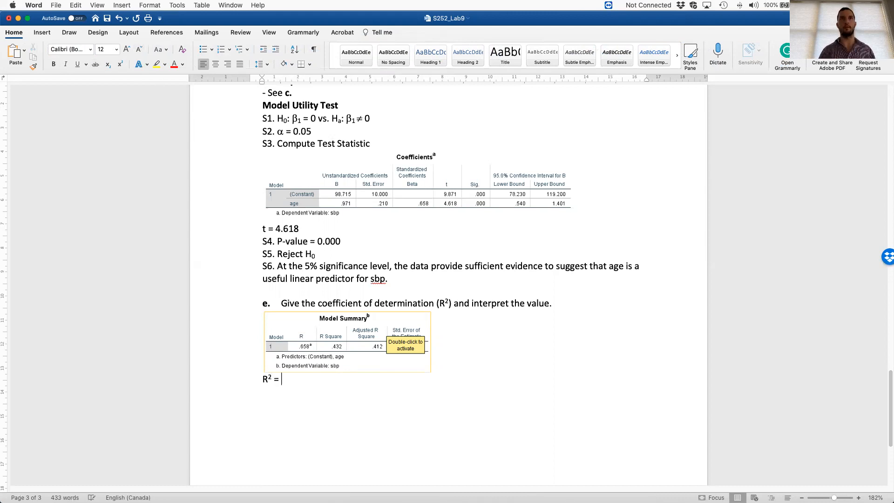
pyautogui.write('0.432')
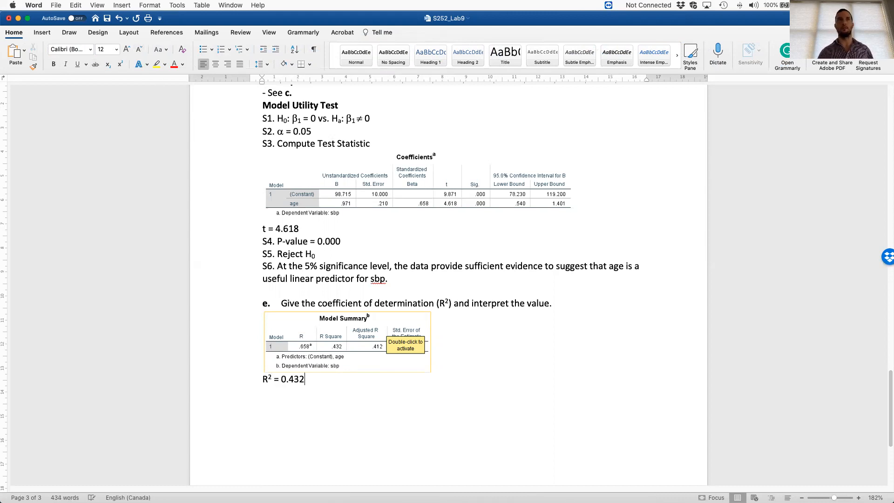
pyautogui.write('. Therefo')
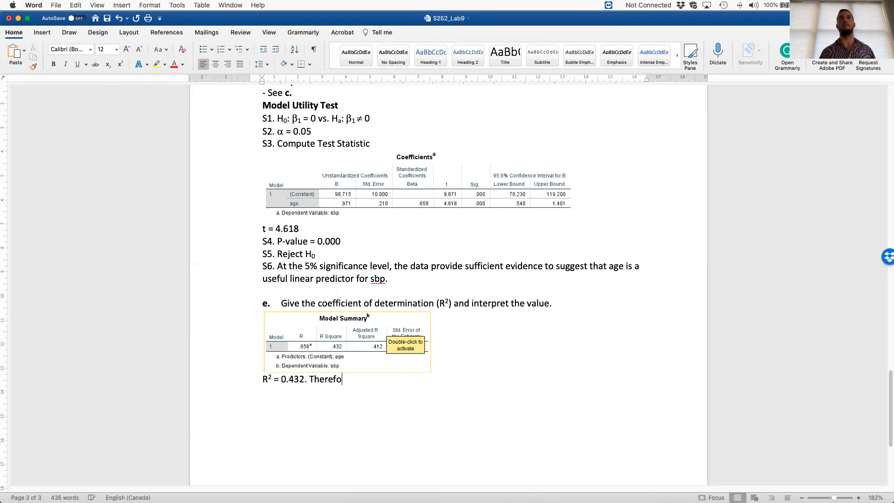
pyautogui.write('re, the')
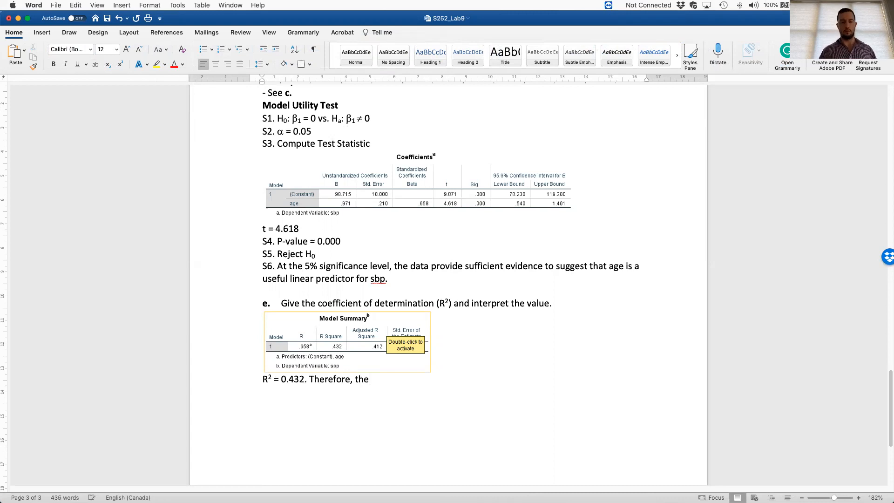
pyautogui.write(' fitted SLR')
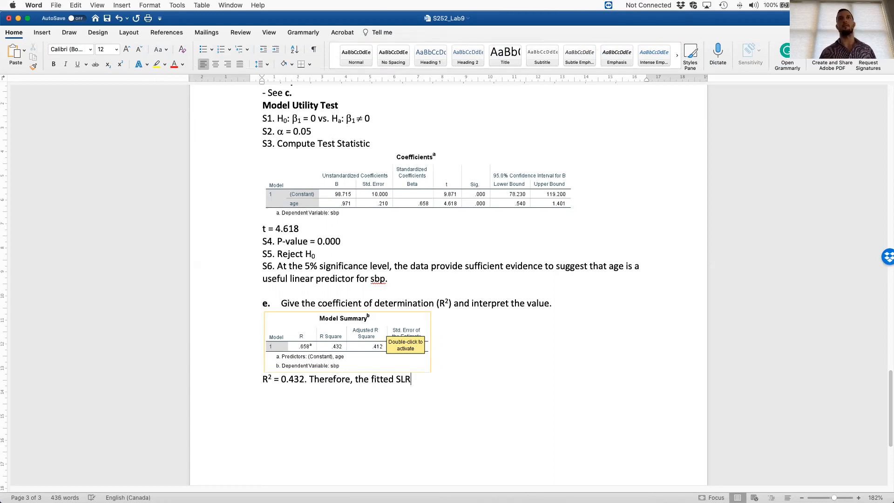
pyautogui.write(' model explains')
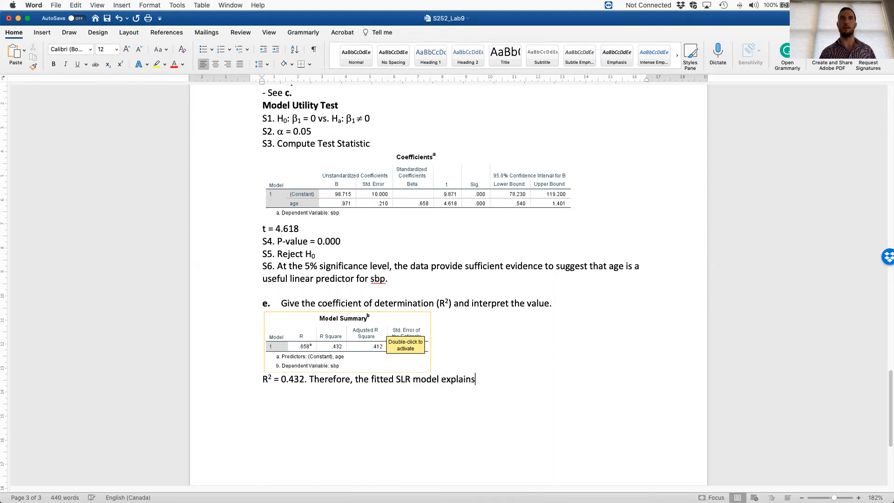
pyautogui.write(' 43.2% of the variation in the response variable.')
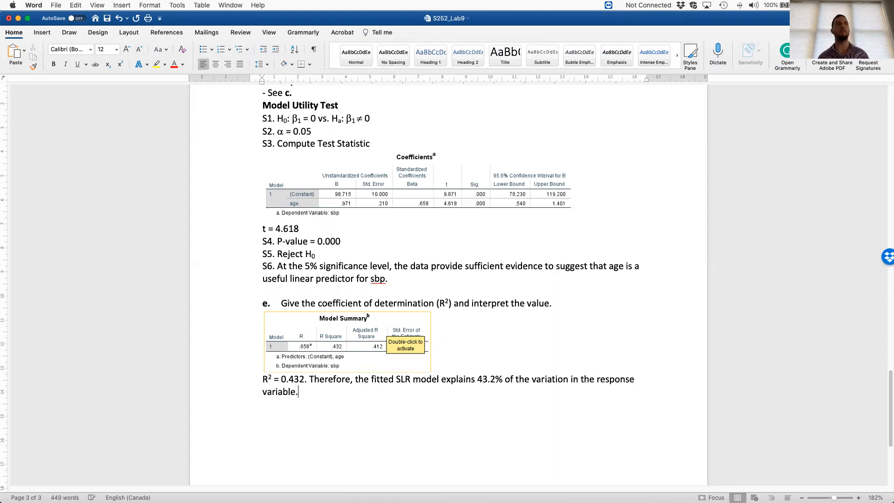